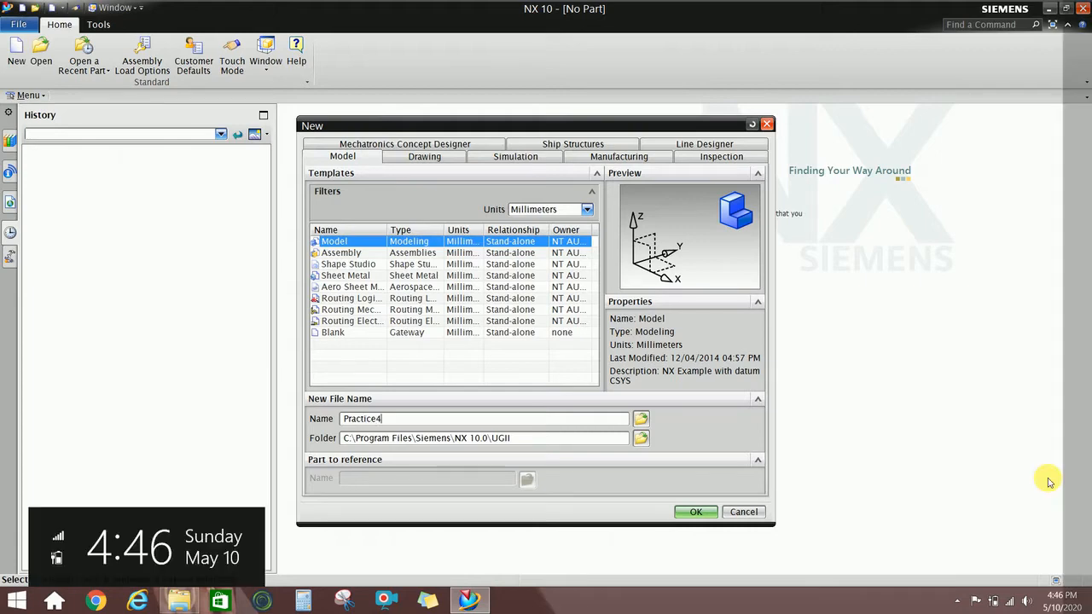
Save the new Practice4 model part in the UG NX folder on the Desktop.
click(640, 440)
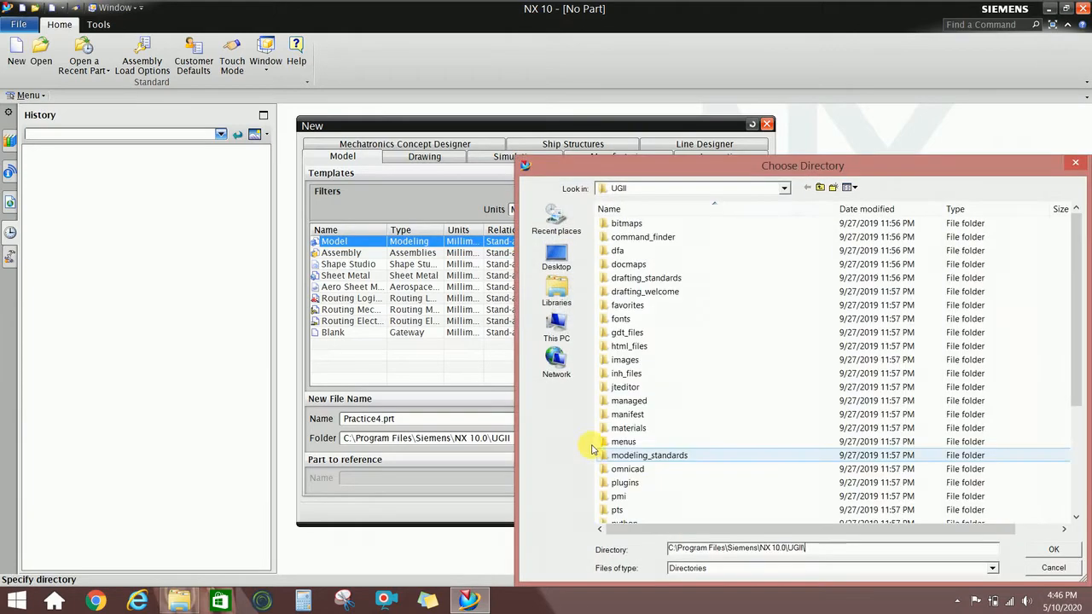
click(556, 259)
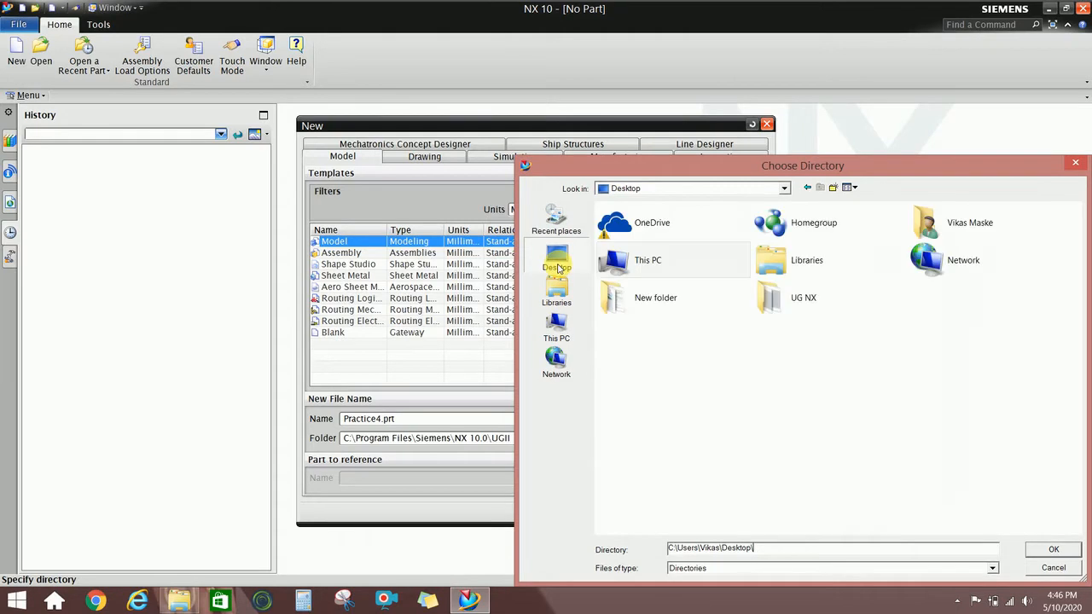
double_click(772, 298)
click(1035, 550)
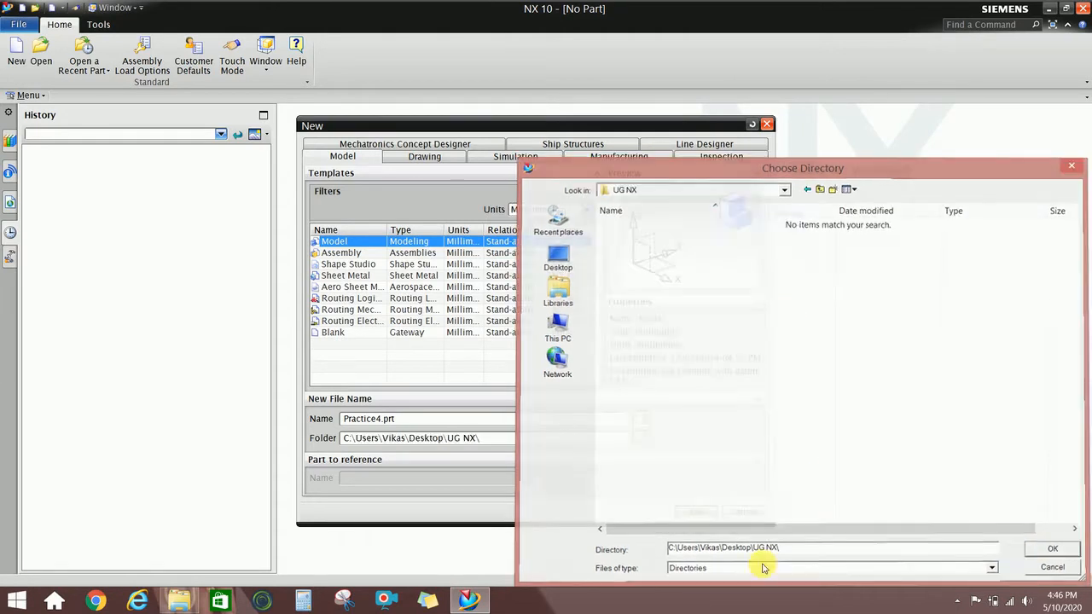
click(696, 512)
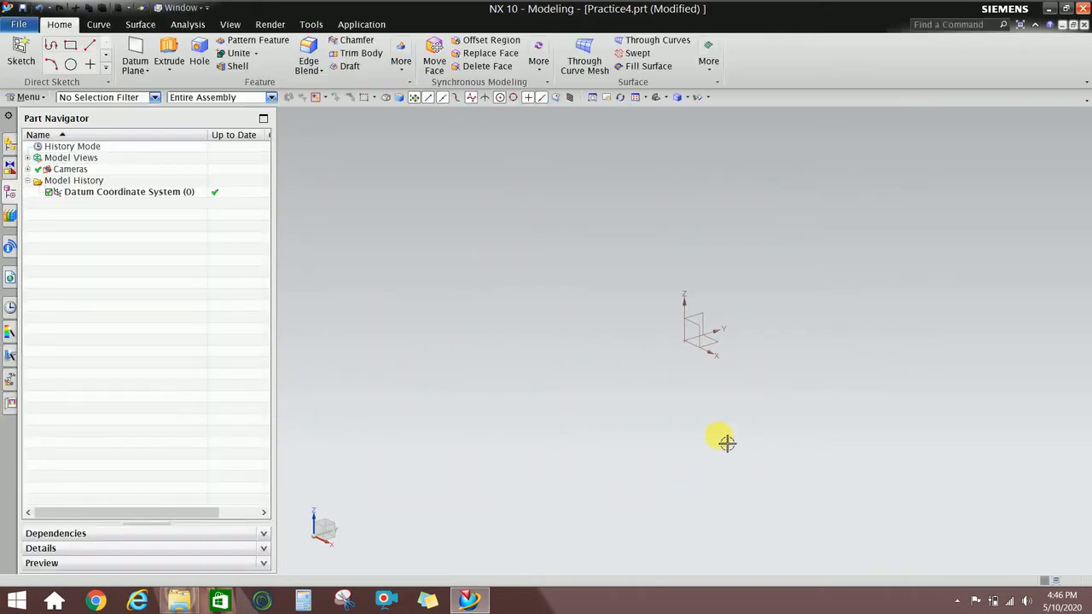
middle_drag(771, 397, 622, 417)
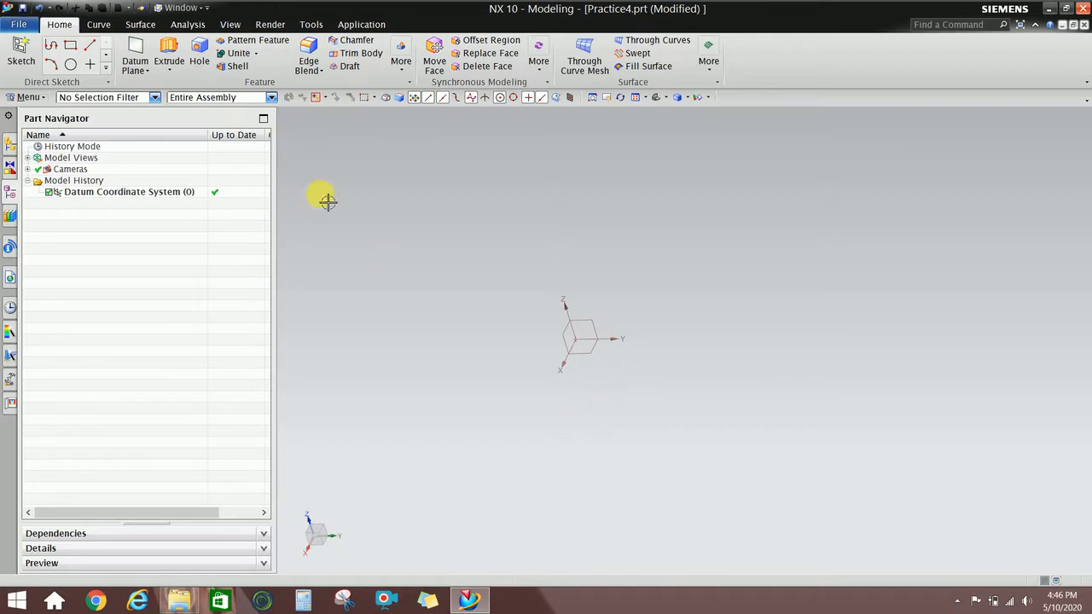
click(167, 66)
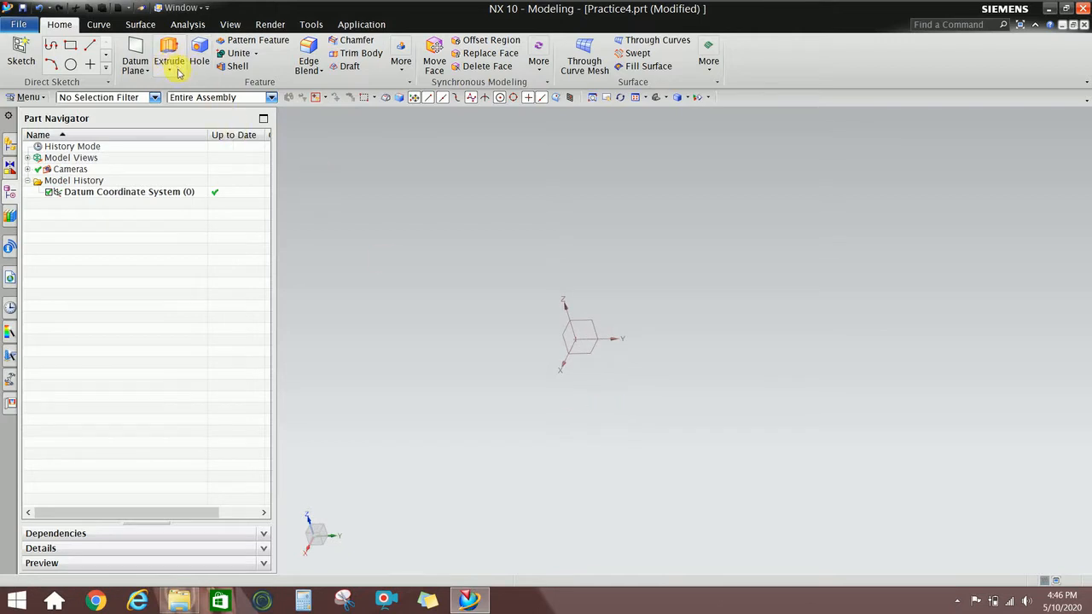
click(176, 73)
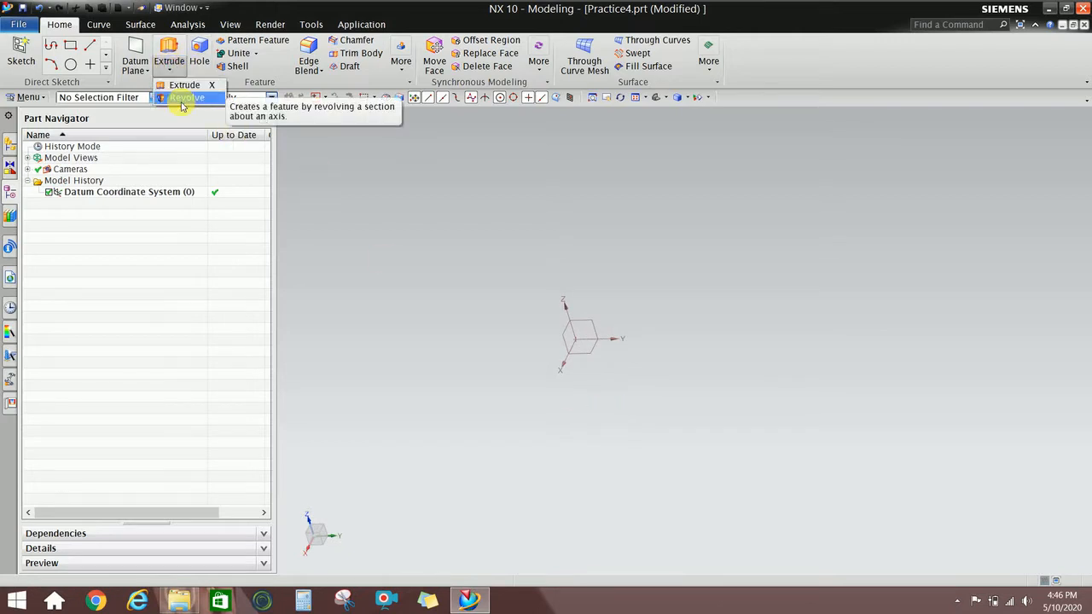
click(309, 68)
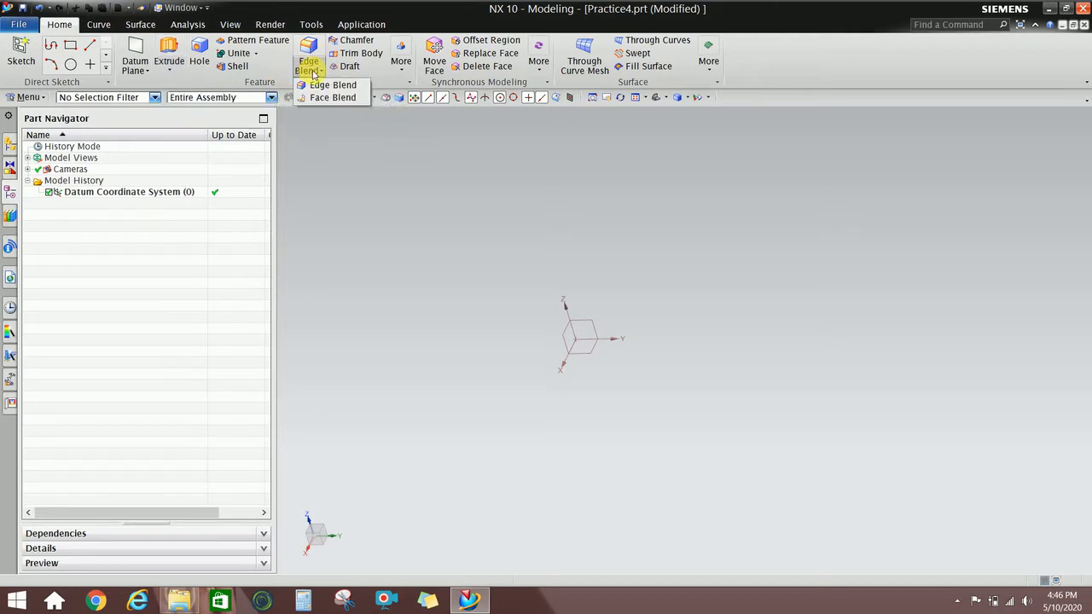
click(344, 44)
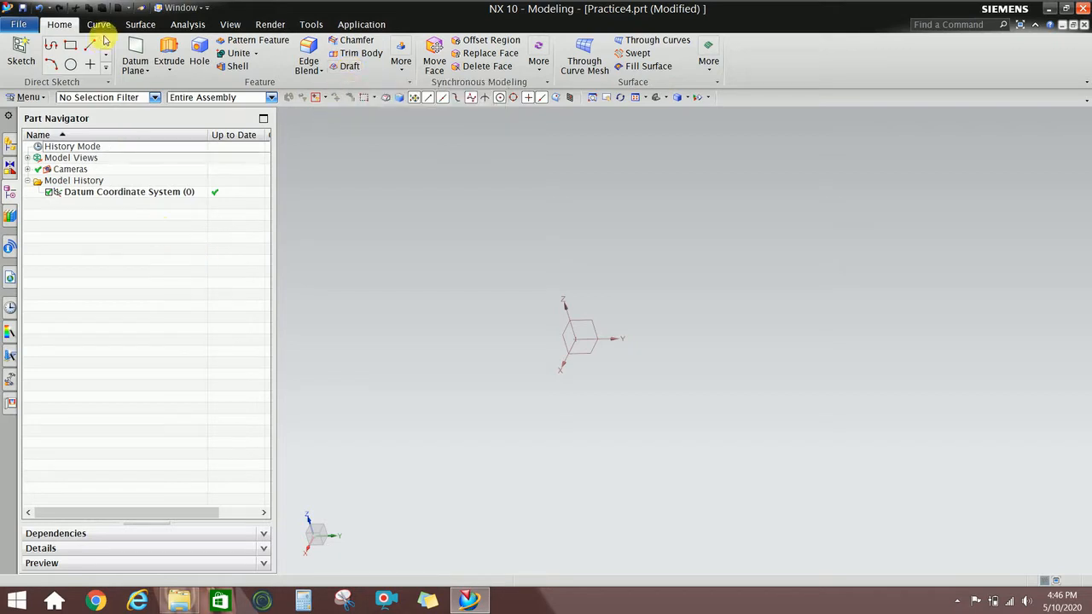
Start a sketch in the task environment on the YZ datum plane.
click(25, 97)
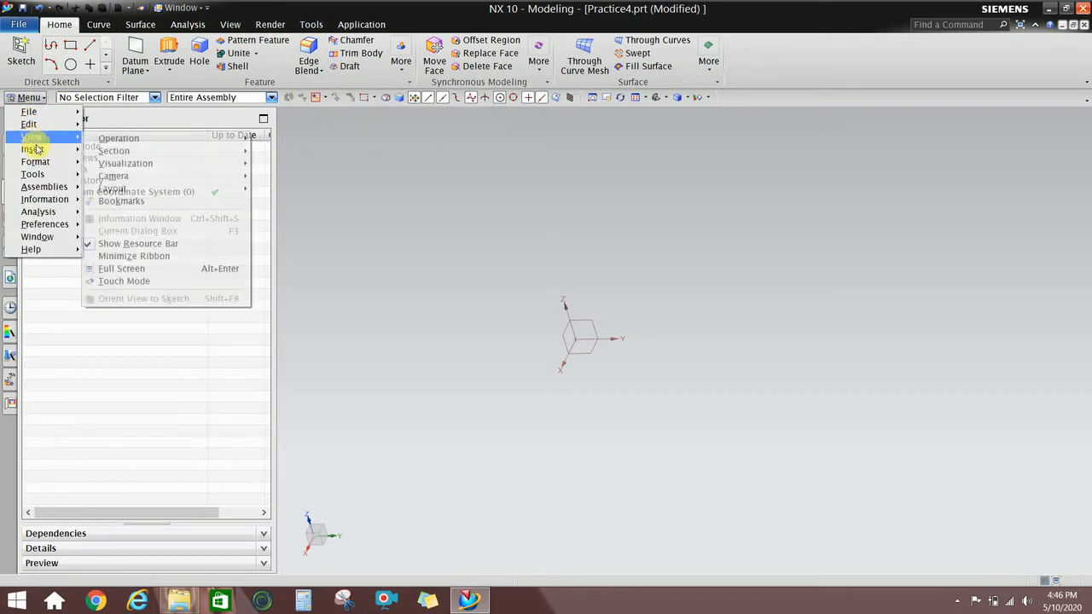
mouse_move(34, 149)
click(122, 169)
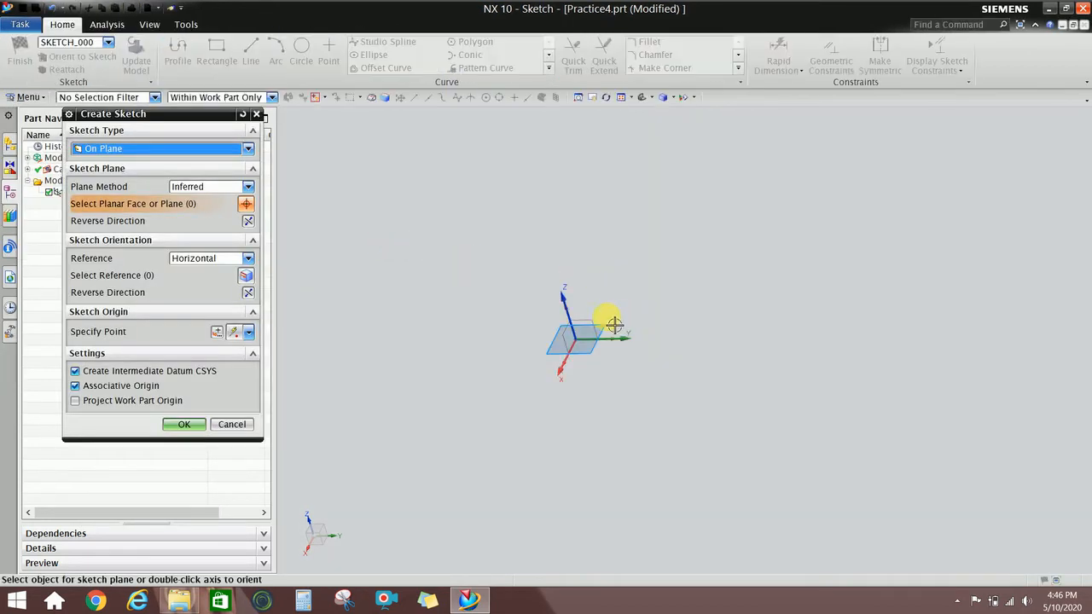
click(601, 330)
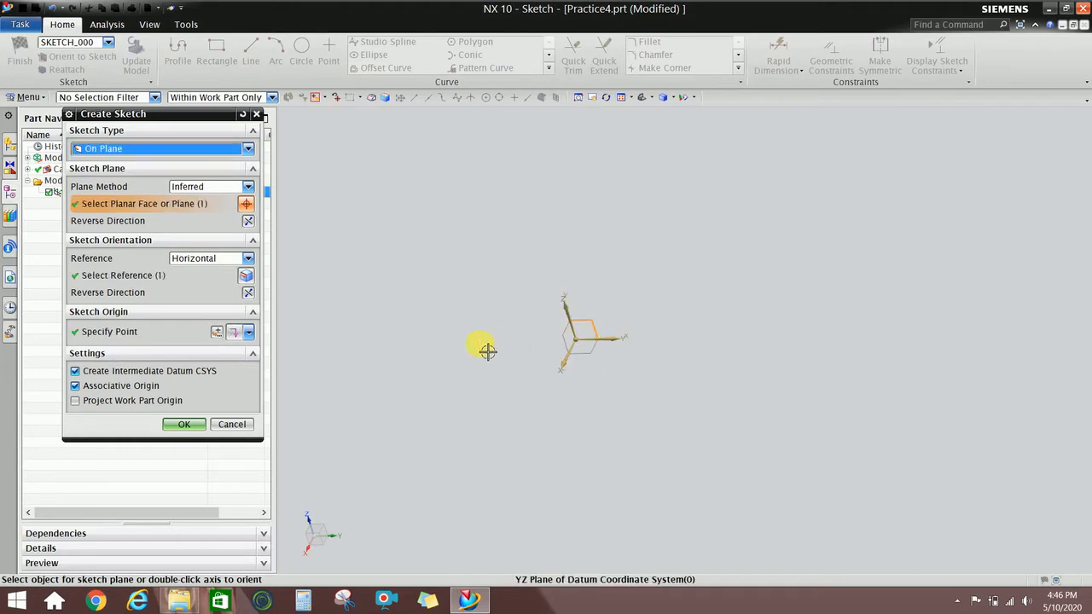
click(184, 424)
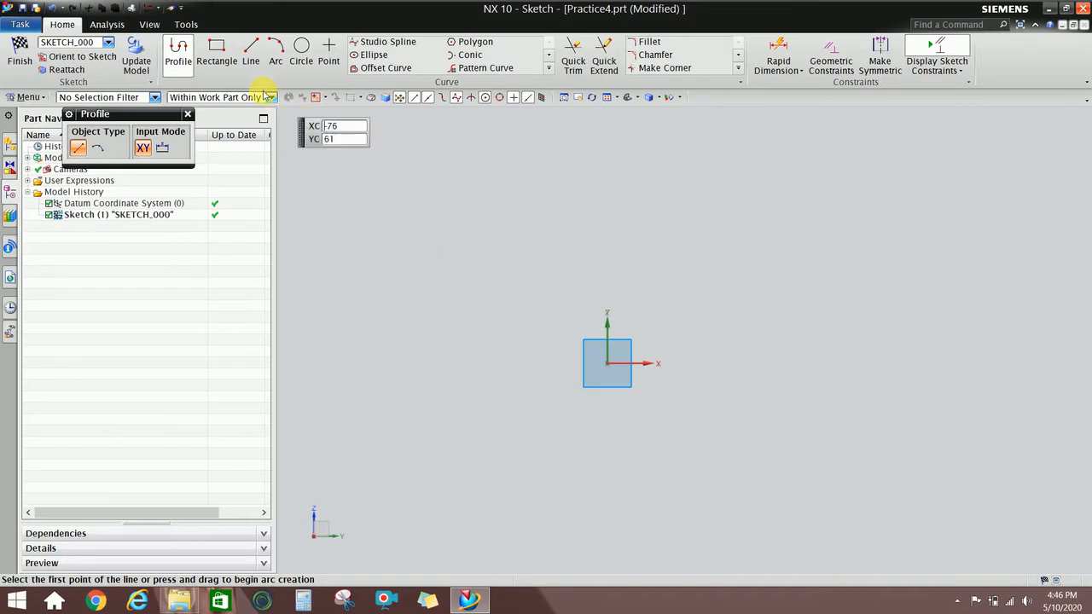
Draw a 50 × 31 rectangle and finish the sketch.
click(215, 51)
click(620, 196)
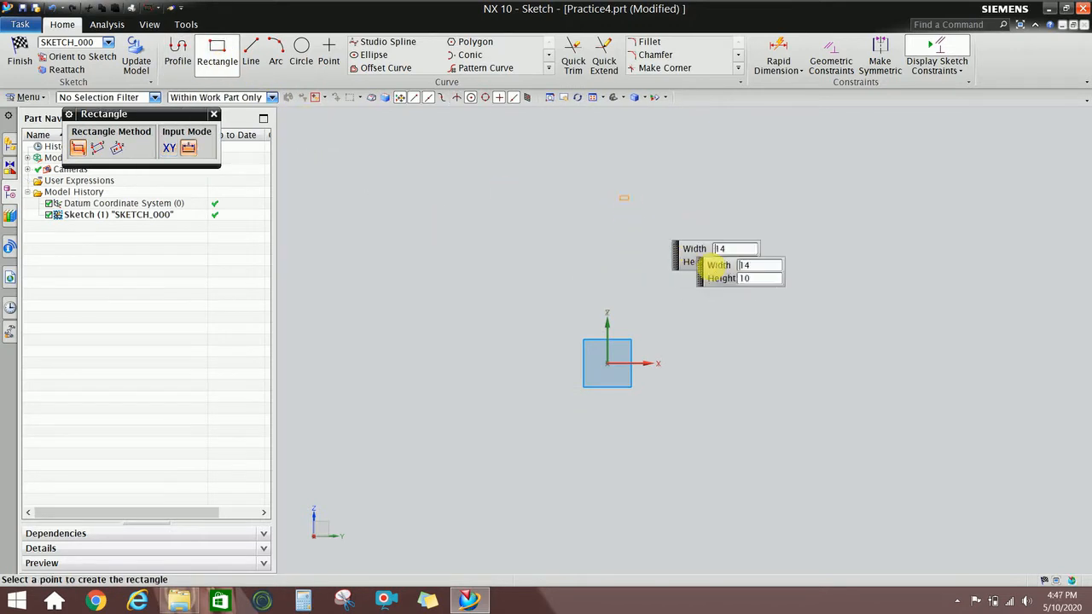
click(829, 325)
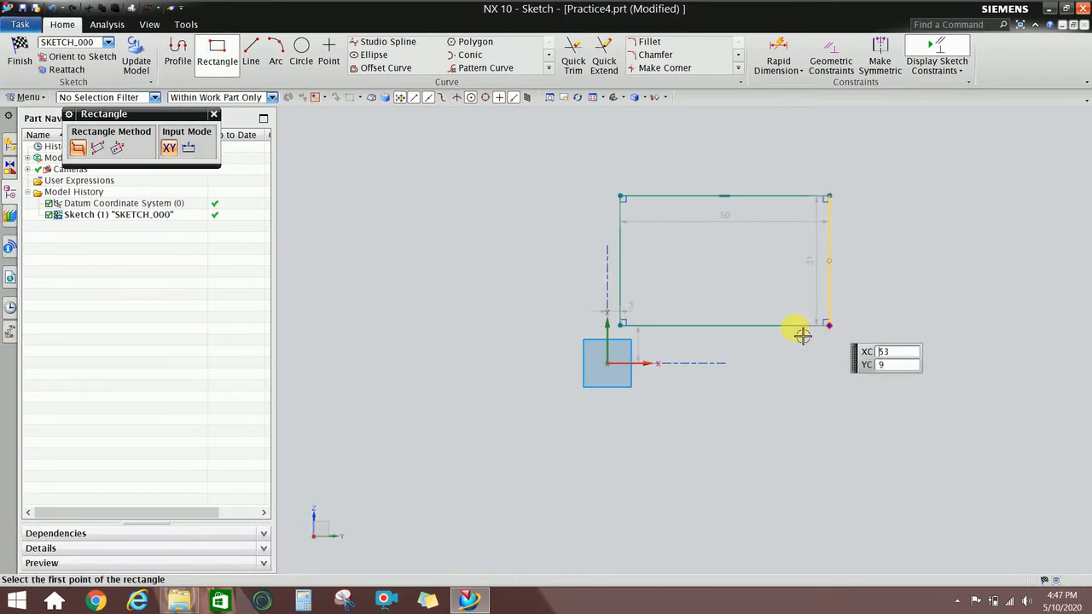
click(216, 115)
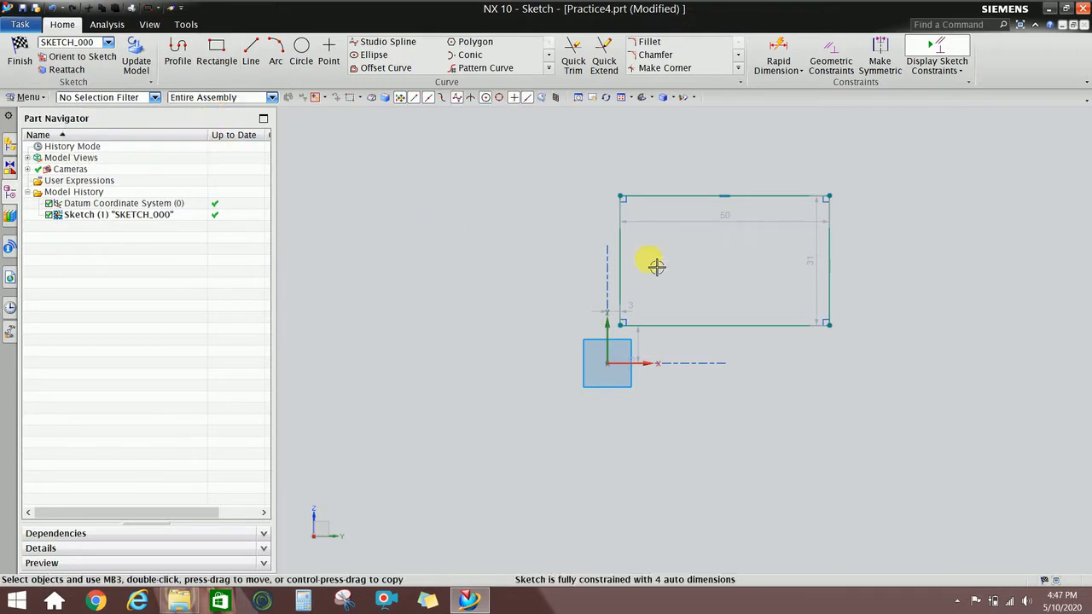
right_click(538, 206)
click(545, 209)
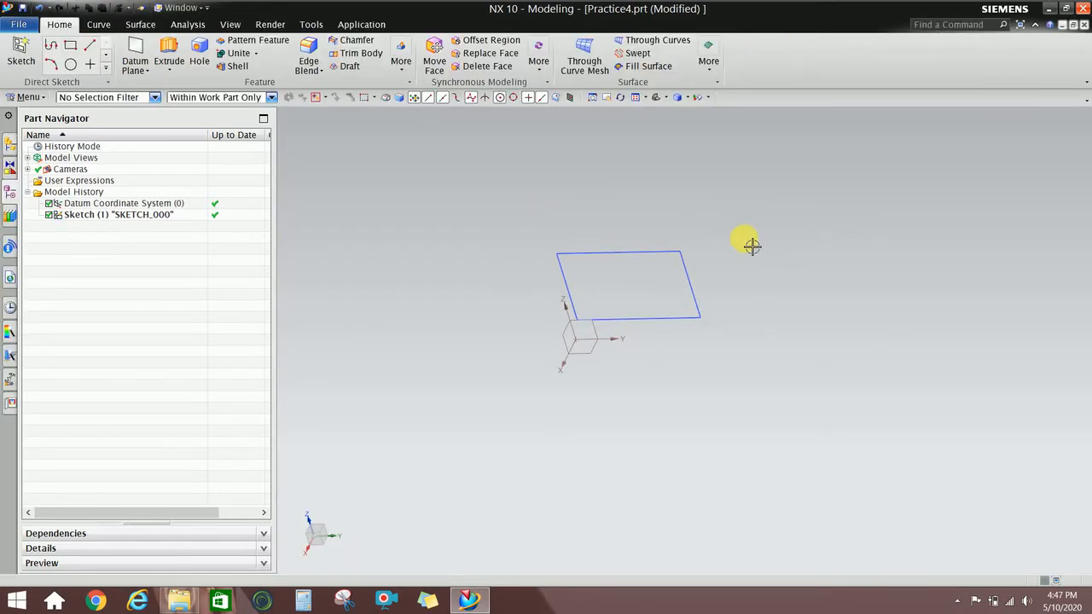
Hide the Datum Coordinate System from the Part Navigator, leaving only the rectangle visible.
mouse_move(751, 246)
middle_down()
mouse_move(709, 244)
mouse_move(695, 253)
mouse_move(731, 265)
mouse_move(703, 277)
mouse_move(658, 268)
mouse_move(629, 288)
mouse_move(673, 274)
mouse_move(700, 242)
middle_up()
click(522, 348)
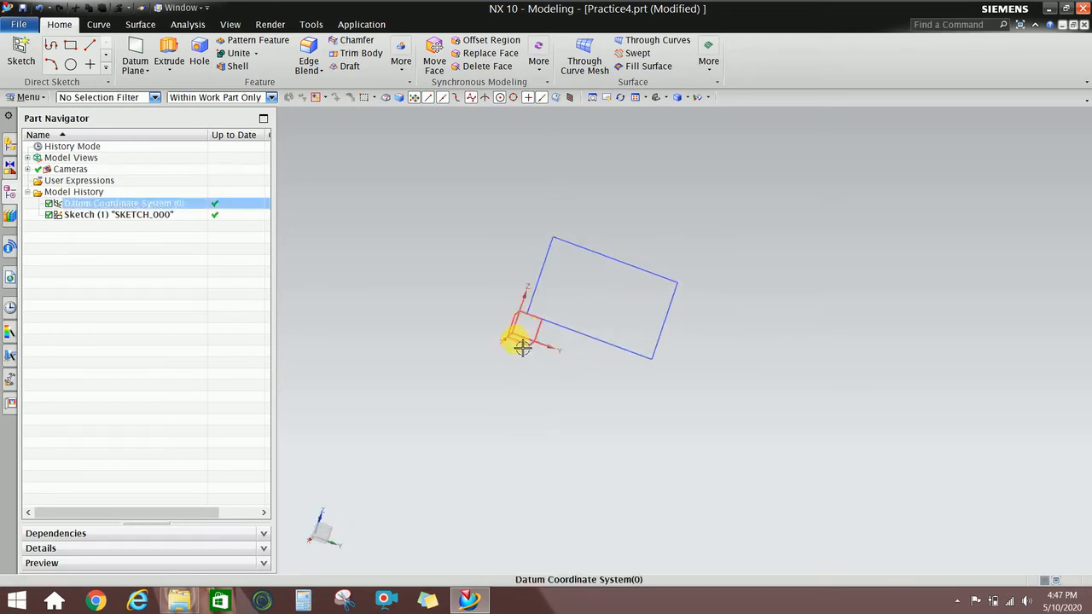
click(126, 205)
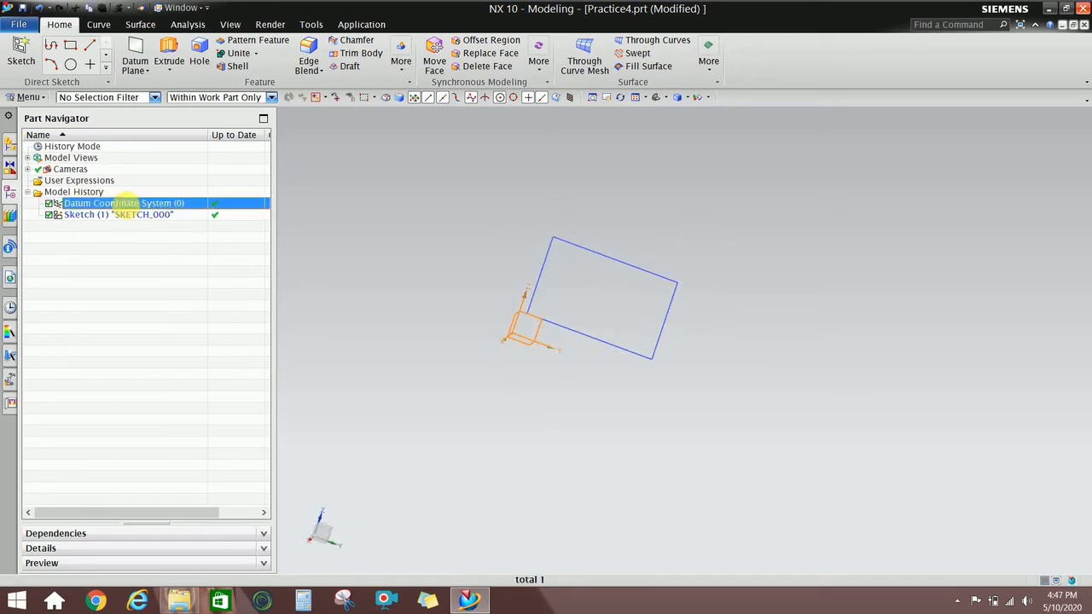
right_click(127, 203)
click(135, 213)
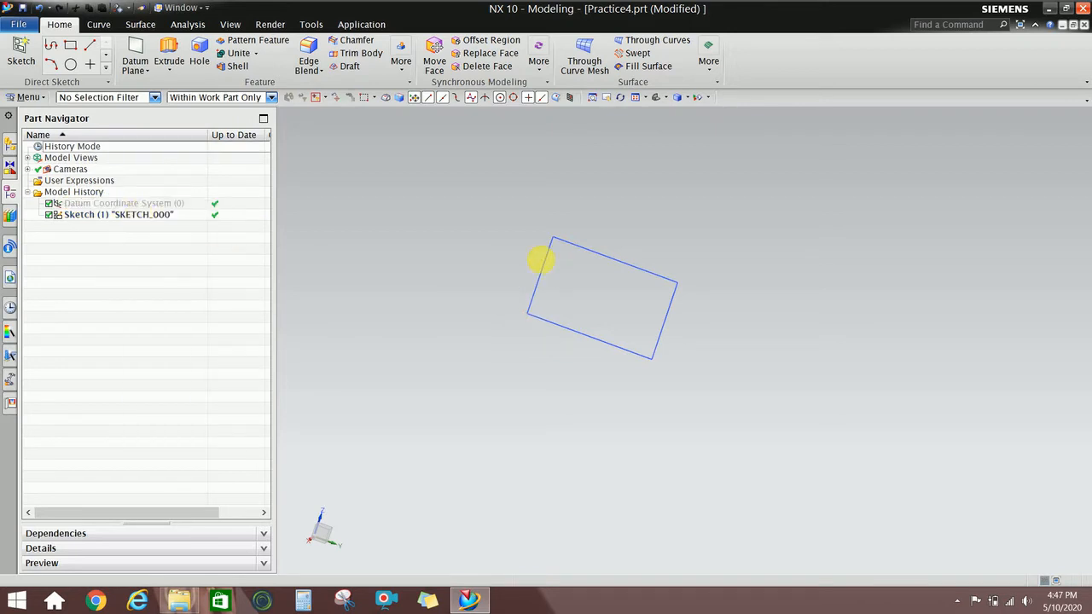
mouse_move(541, 260)
middle_down()
mouse_move(526, 242)
mouse_move(561, 273)
mouse_move(537, 263)
middle_up()
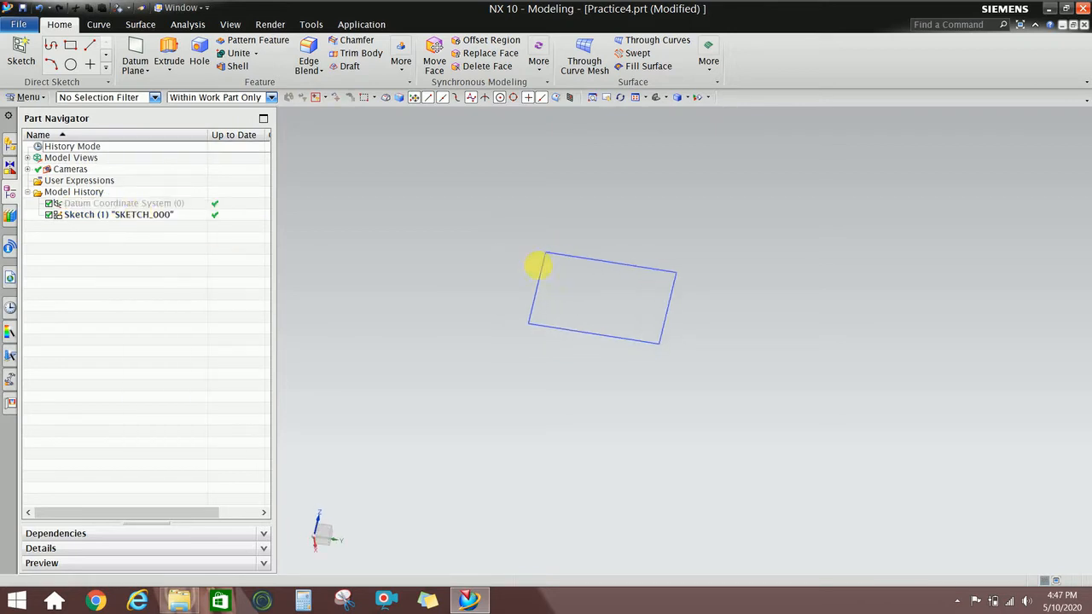
Extrude the rectangle sketch, previewing a block from -43 to 38 mm.
click(168, 51)
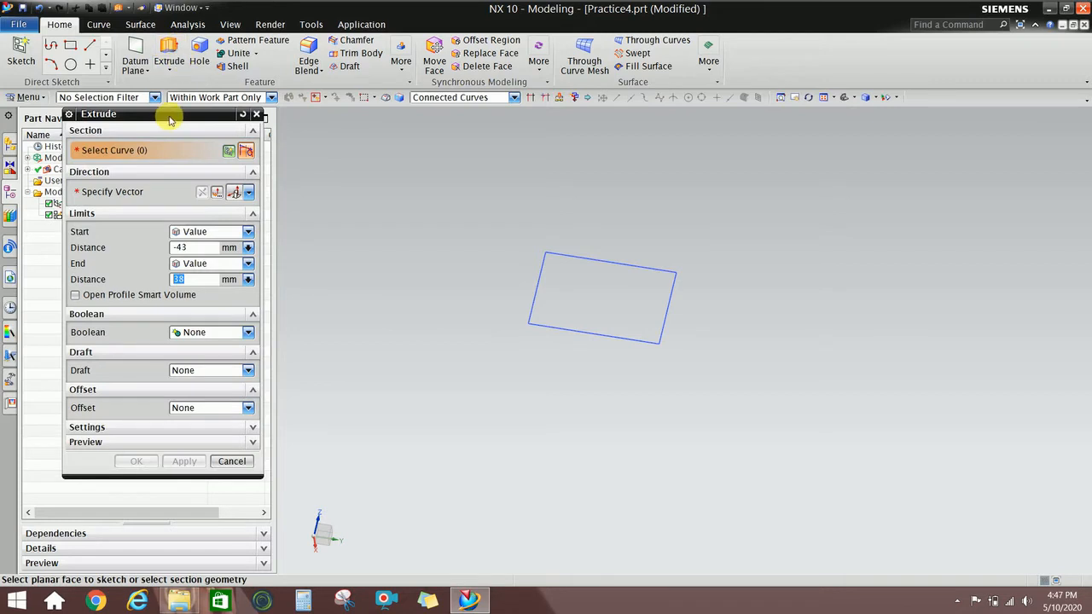
mouse_move(168, 118)
mouse_down()
mouse_move(192, 146)
mouse_move(313, 168)
mouse_up()
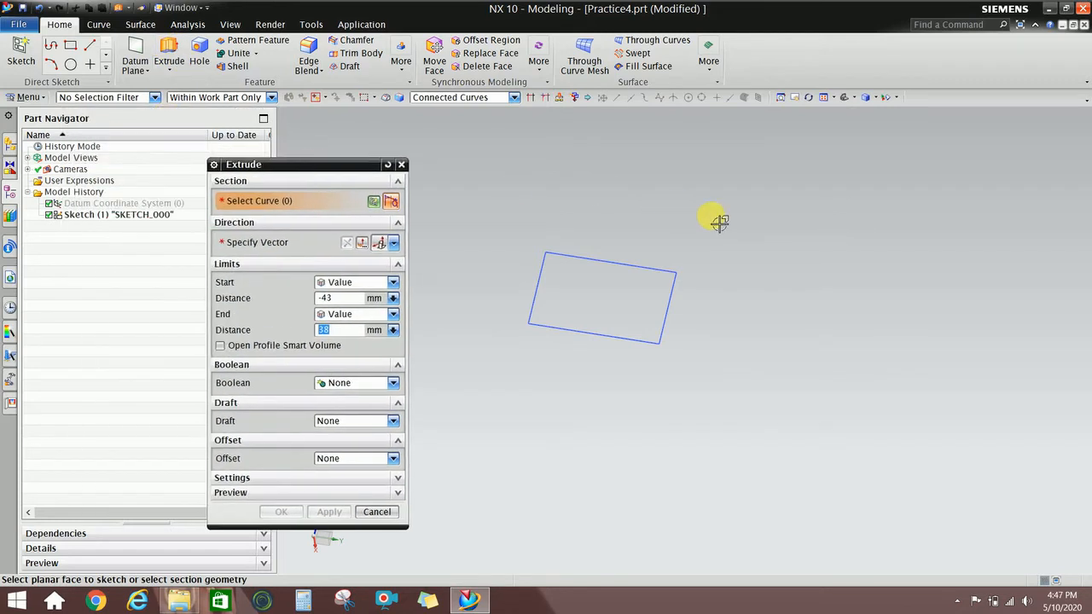
middle_drag(719, 220, 643, 232)
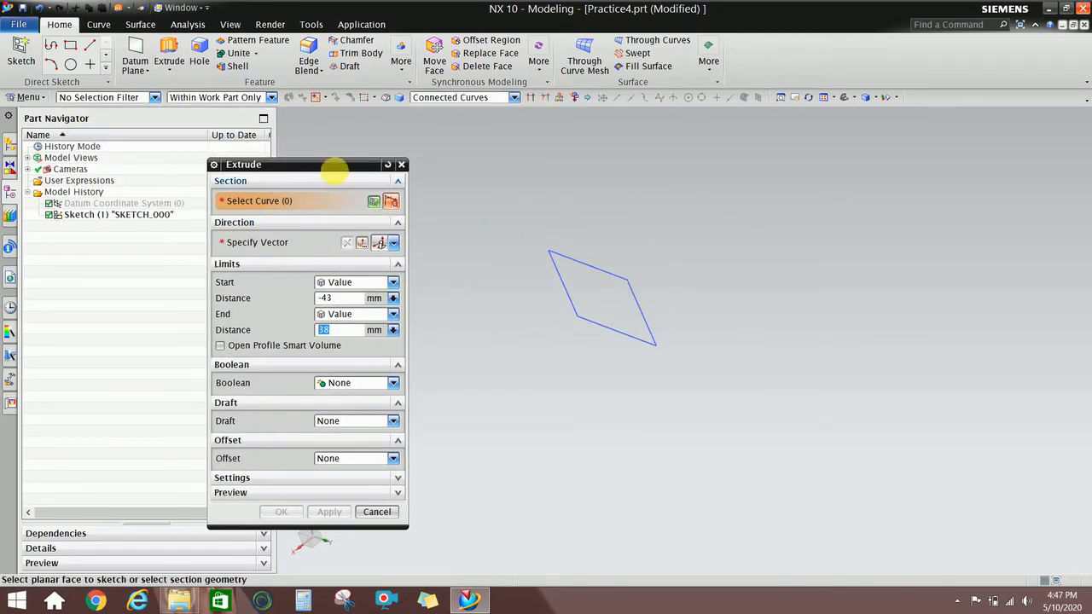
drag(328, 165, 326, 137)
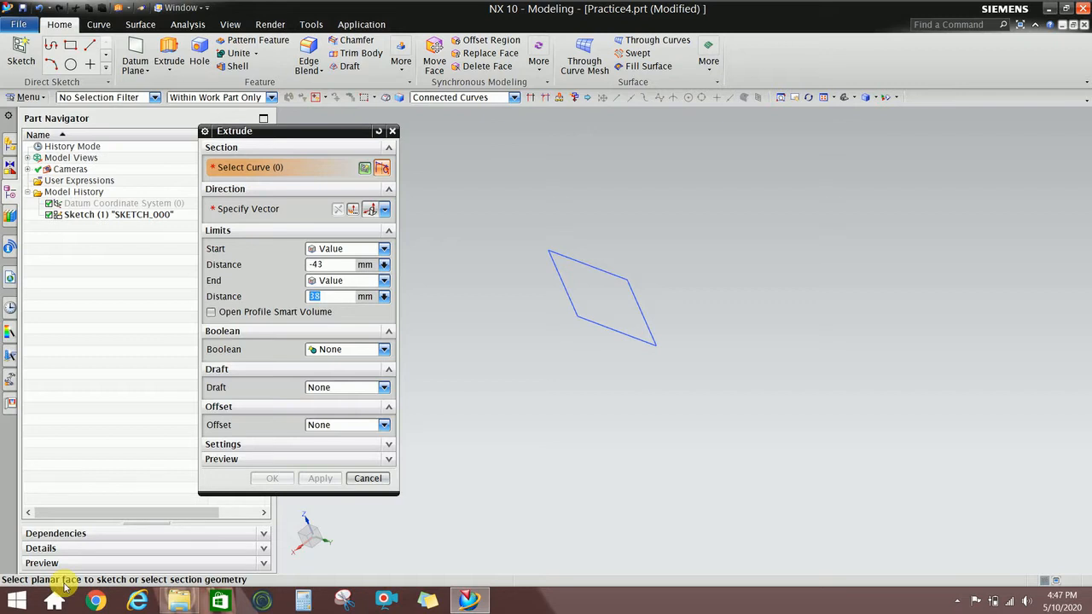
mouse_move(661, 356)
middle_down()
mouse_move(629, 374)
mouse_move(655, 343)
mouse_move(637, 342)
middle_up()
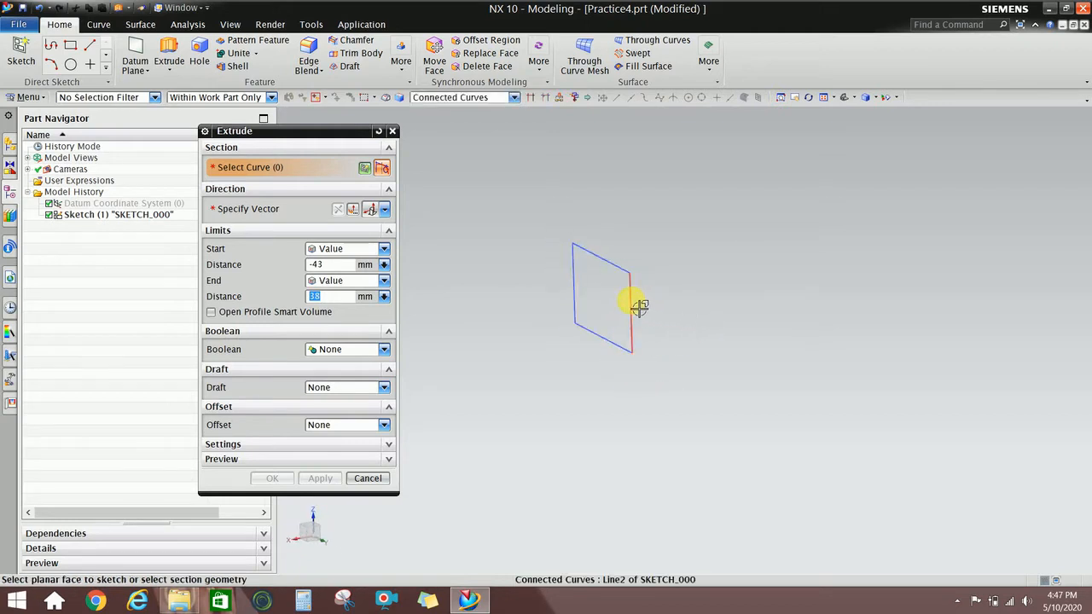
click(639, 305)
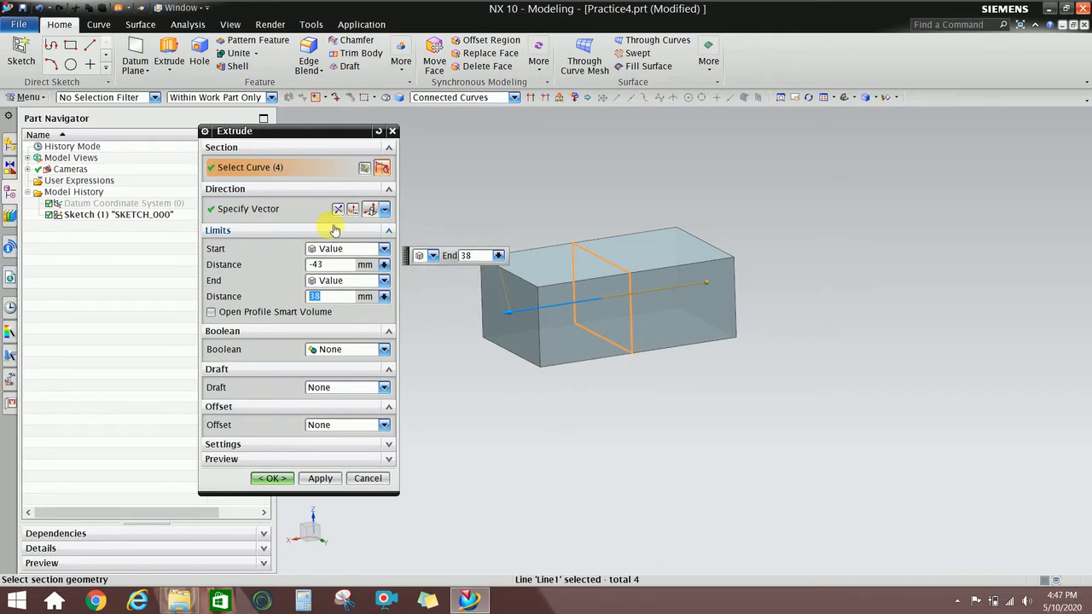
click(303, 222)
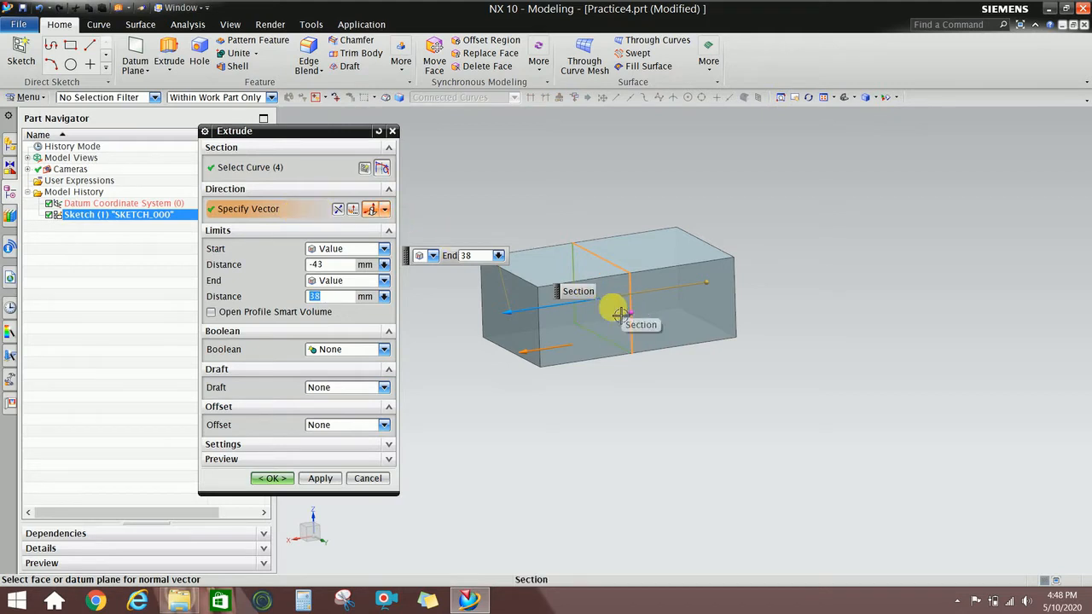
Shorten the extrusion to an end distance of 25 mm and a start distance of -30 mm.
mouse_move(658, 283)
middle_down()
mouse_move(630, 288)
mouse_move(639, 268)
mouse_move(652, 276)
middle_up()
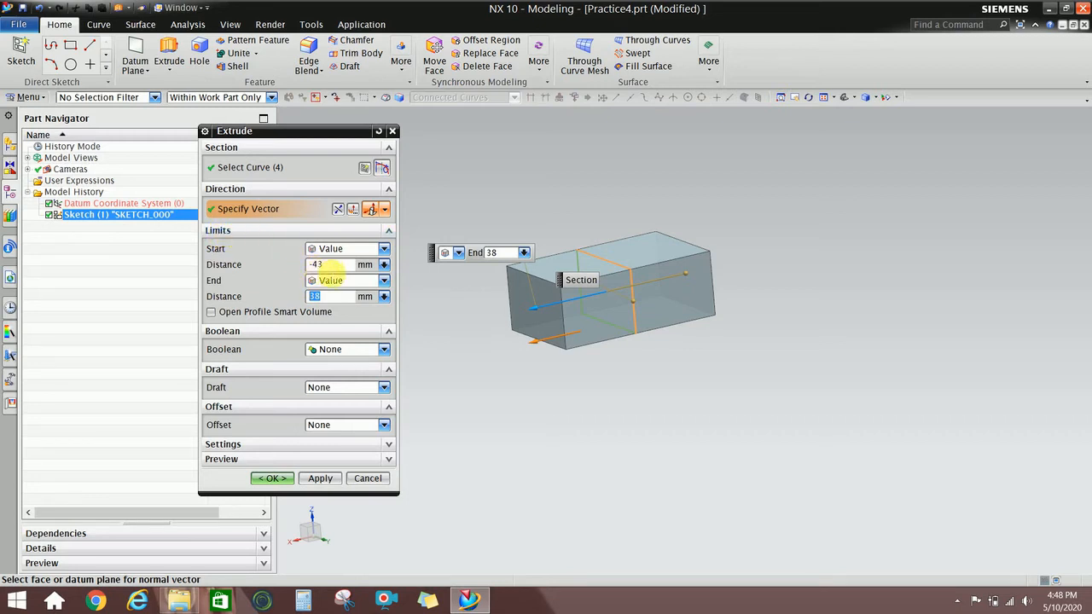
click(327, 264)
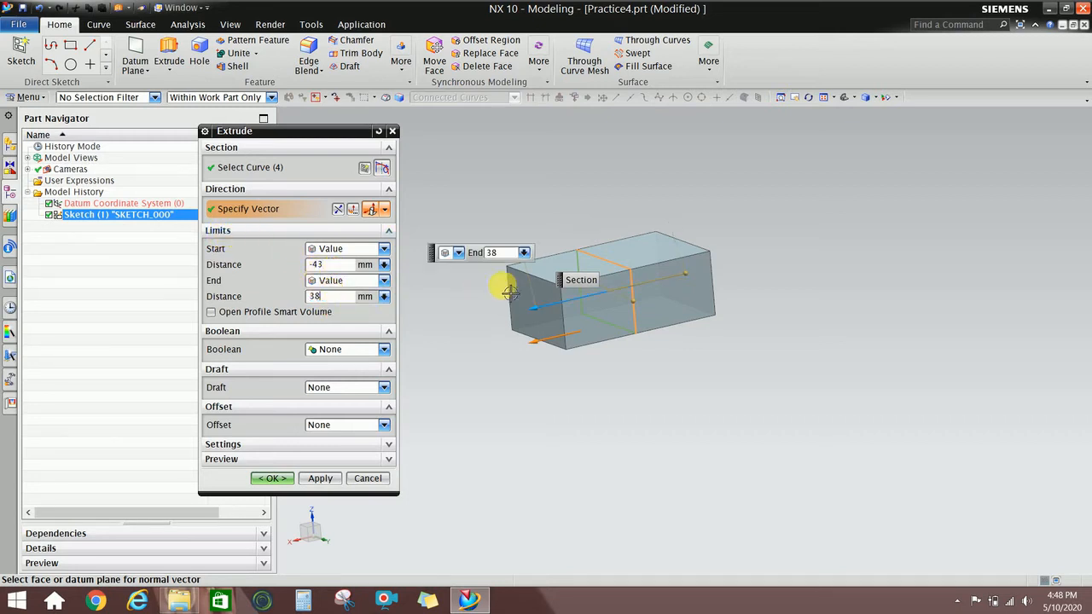
scroll(509, 278, up, 4)
drag(562, 327, 611, 334)
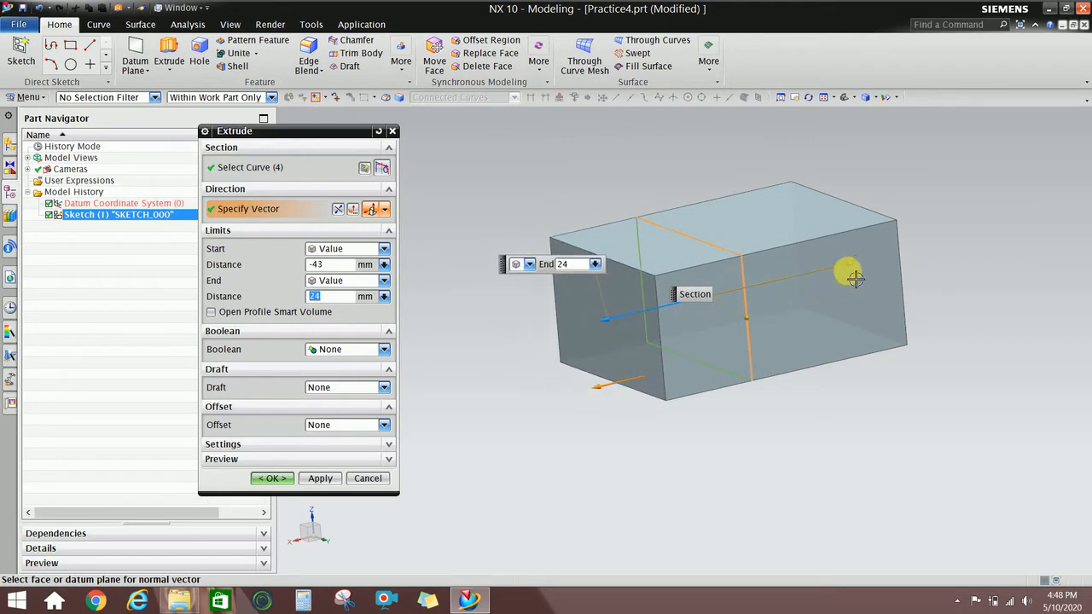
drag(850, 273, 809, 277)
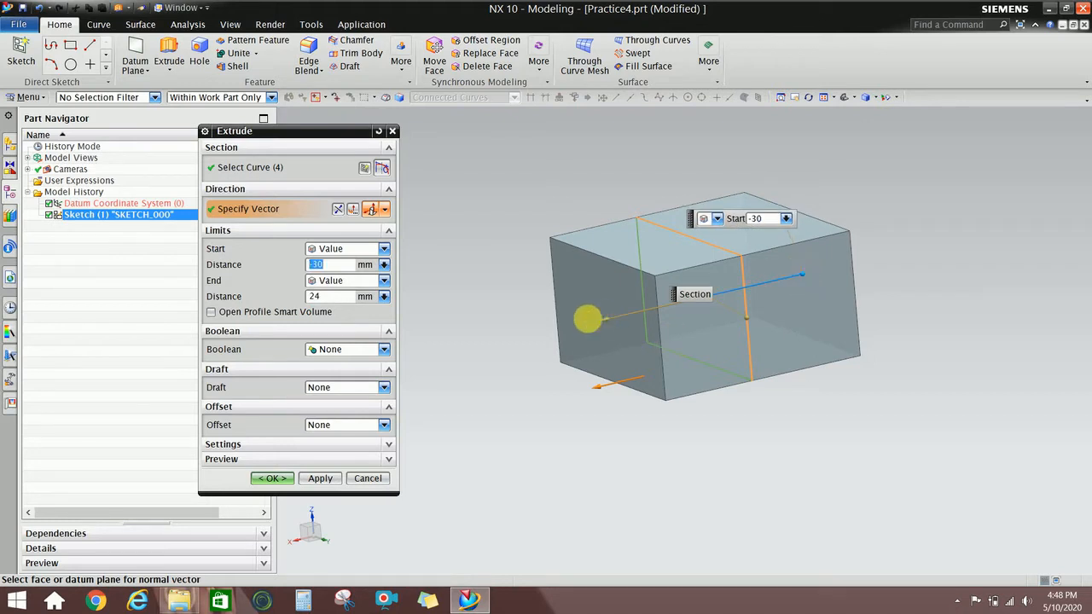
click(603, 321)
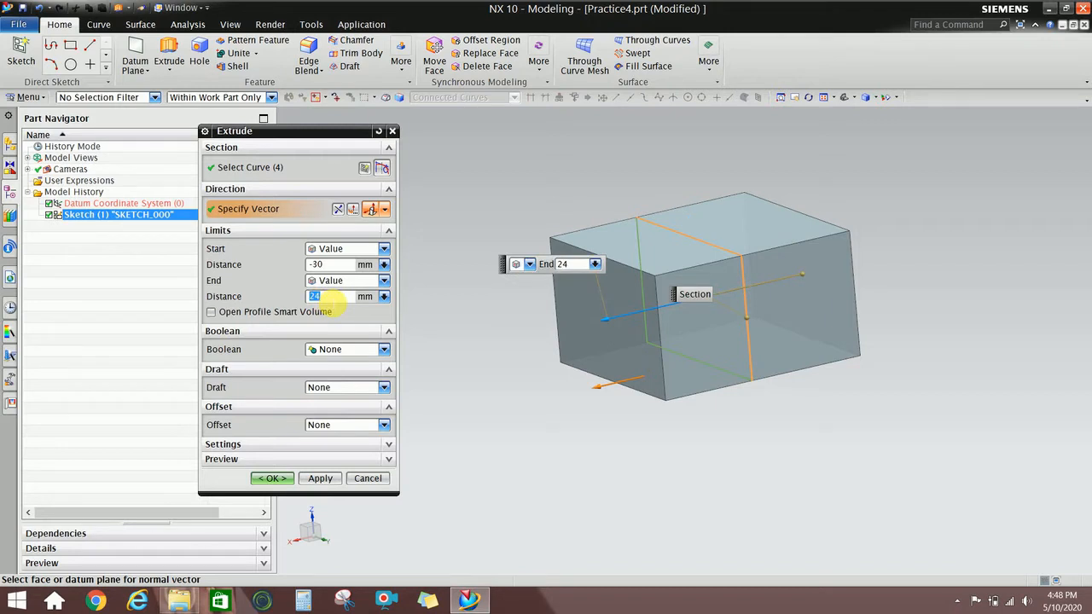
double_click(332, 297)
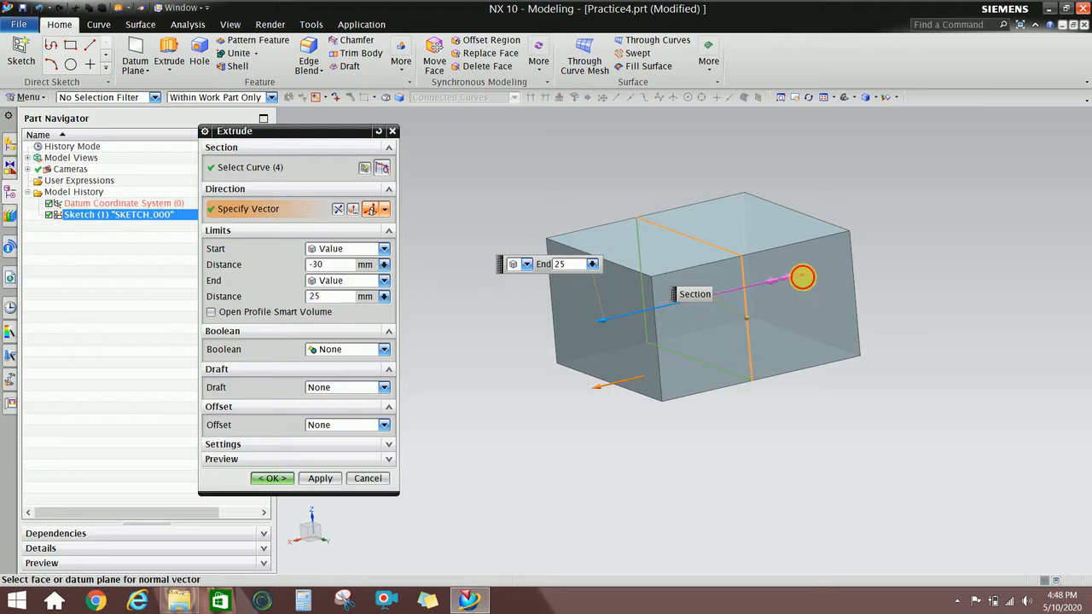
click(765, 283)
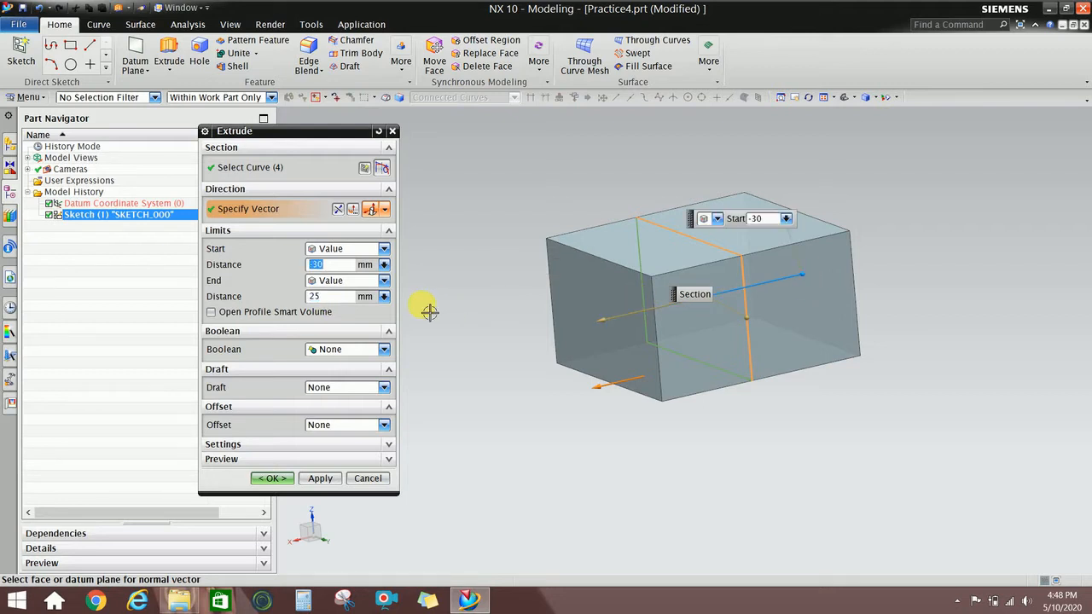
Keep the extrusion's Boolean and Draft options at None.
click(334, 350)
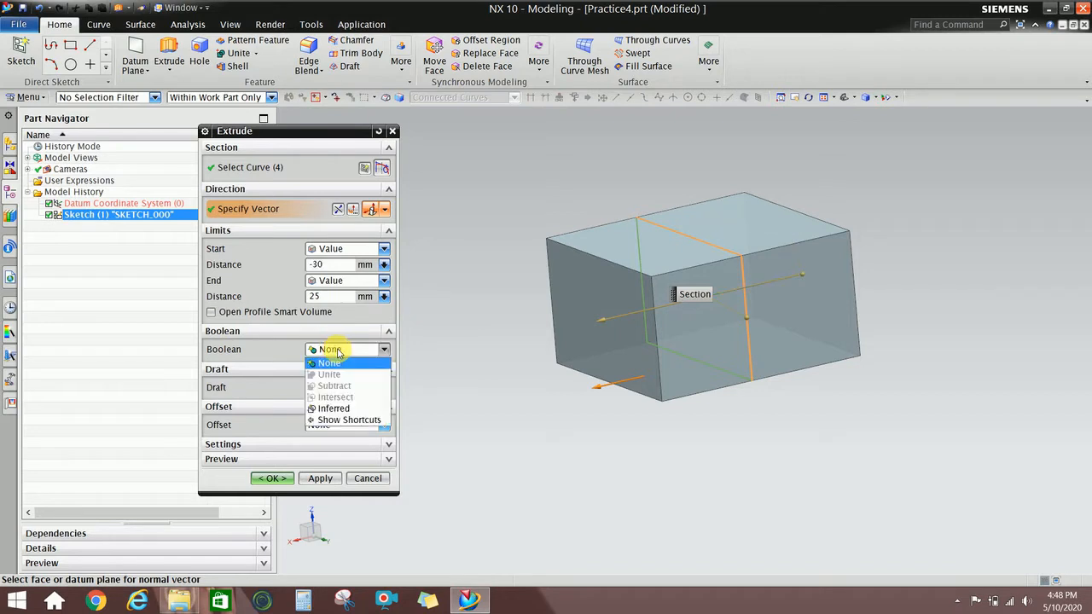
click(335, 363)
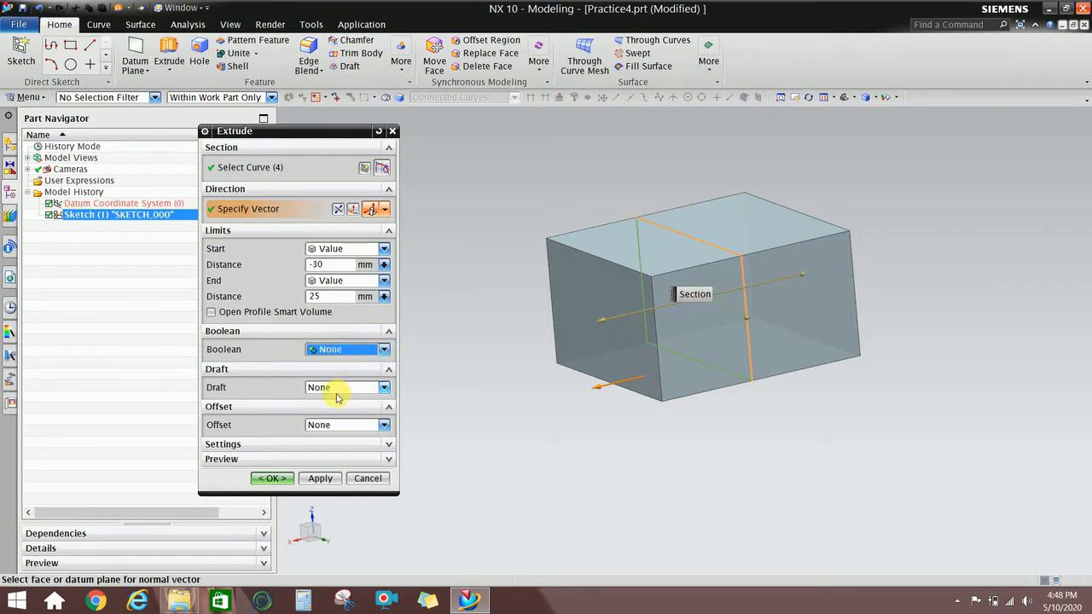
click(337, 394)
click(341, 398)
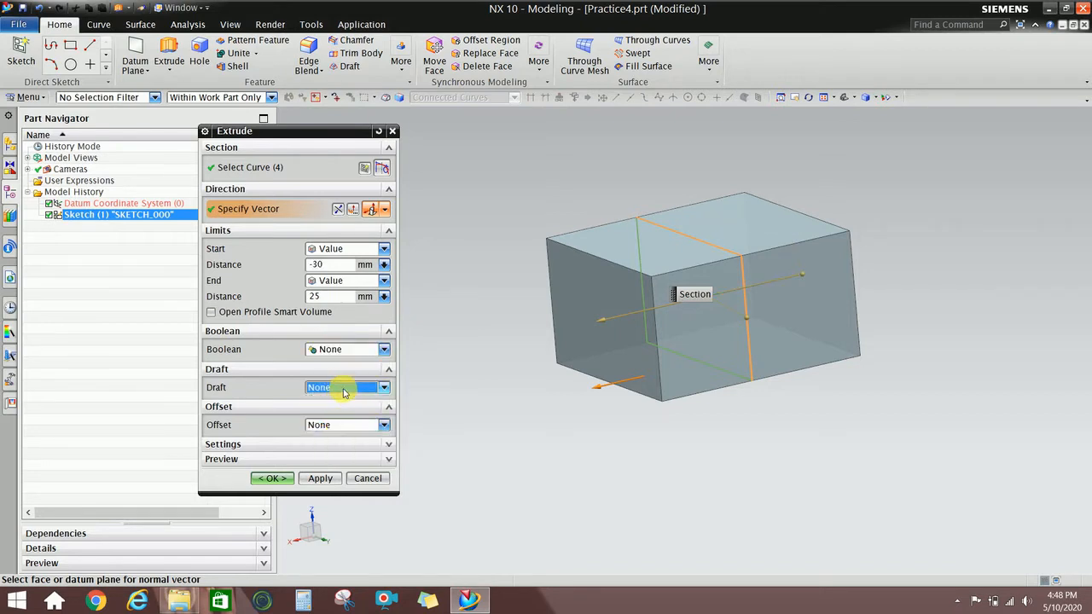
Try a Sheet body type, then set Solid and create the Extrude (2) block.
click(328, 460)
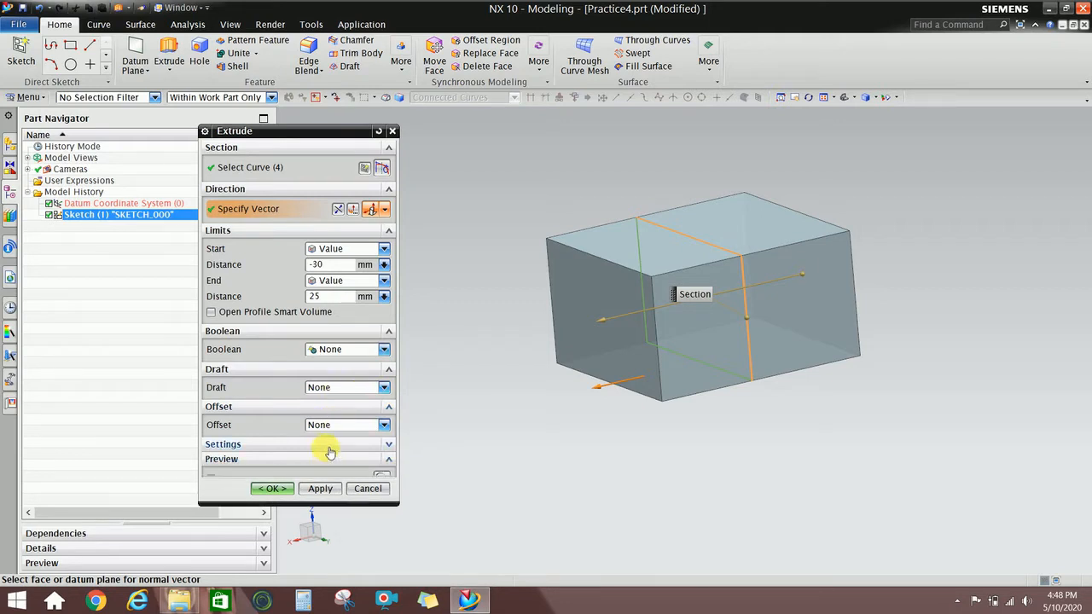
click(330, 445)
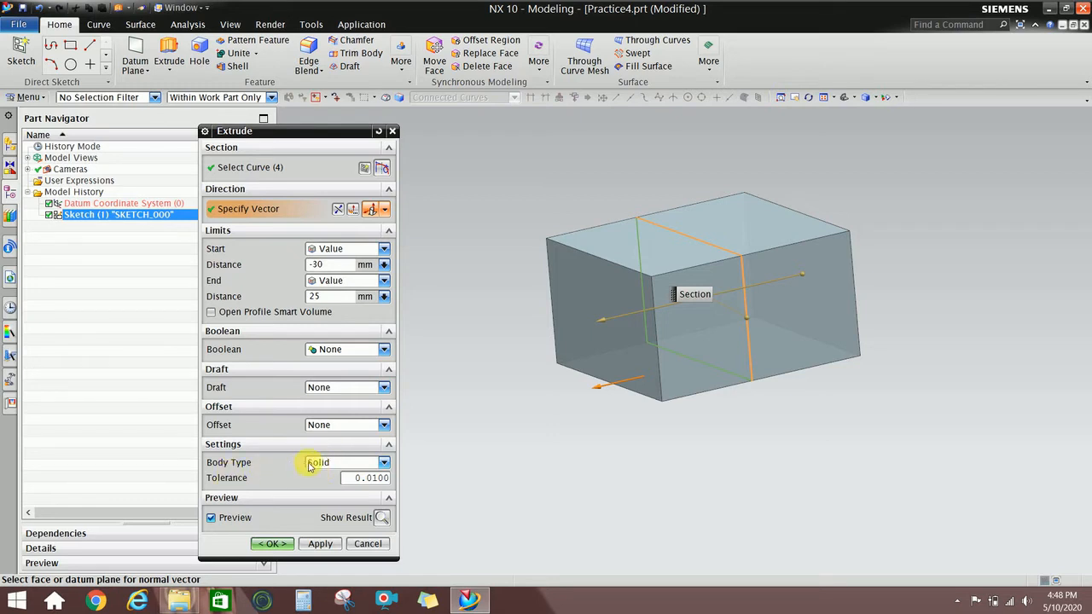
click(327, 463)
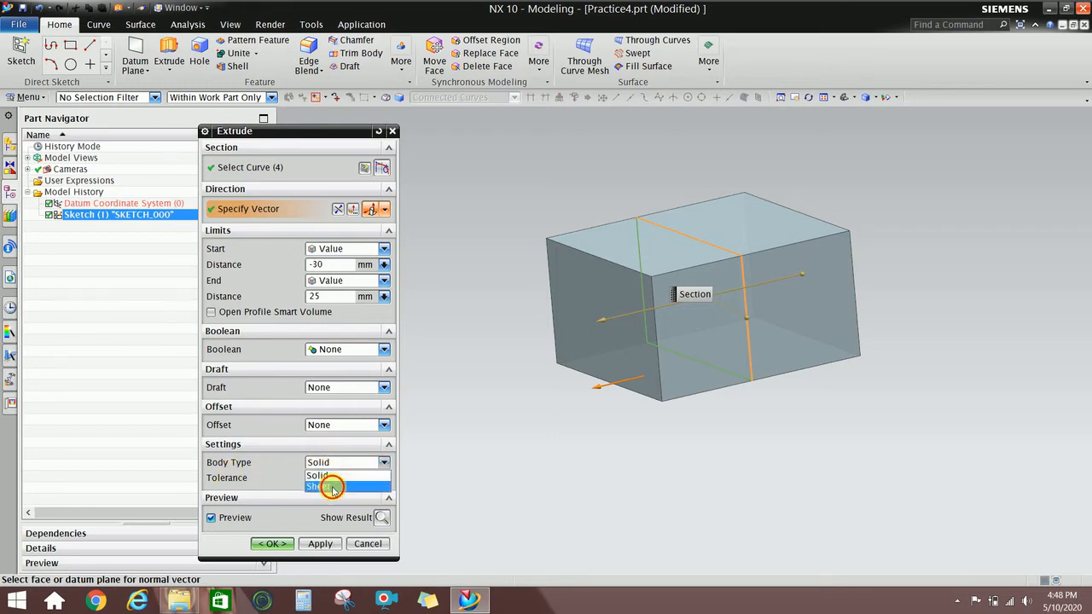
click(332, 487)
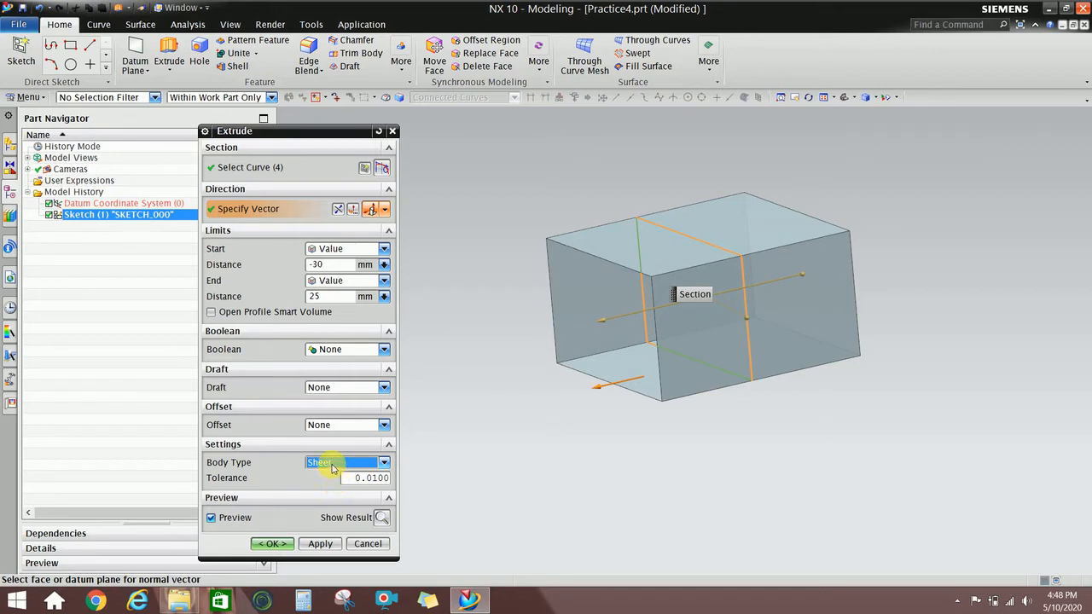
click(332, 465)
click(331, 478)
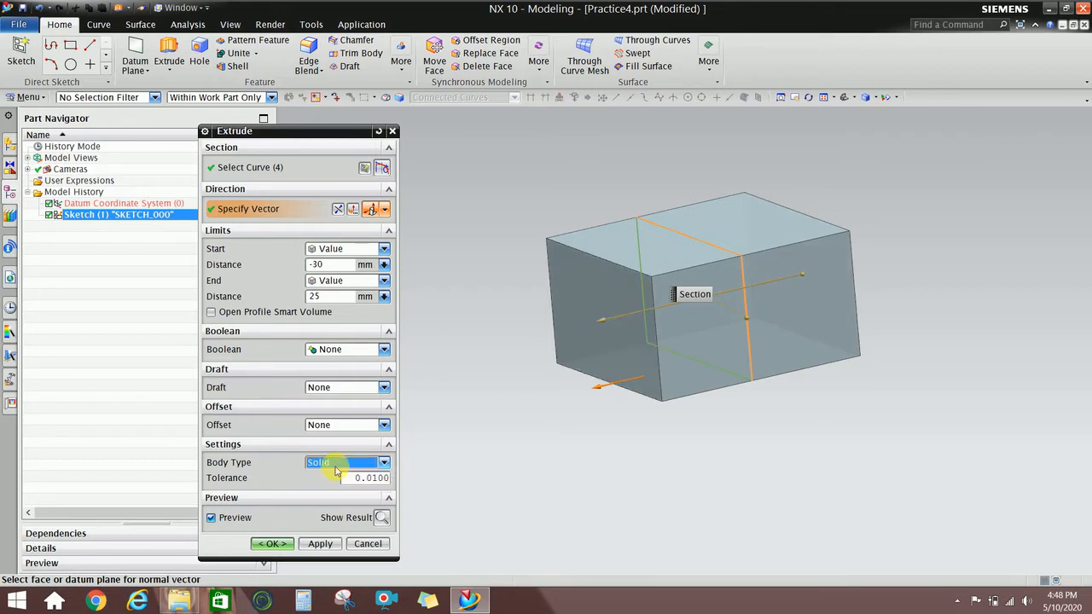
click(332, 486)
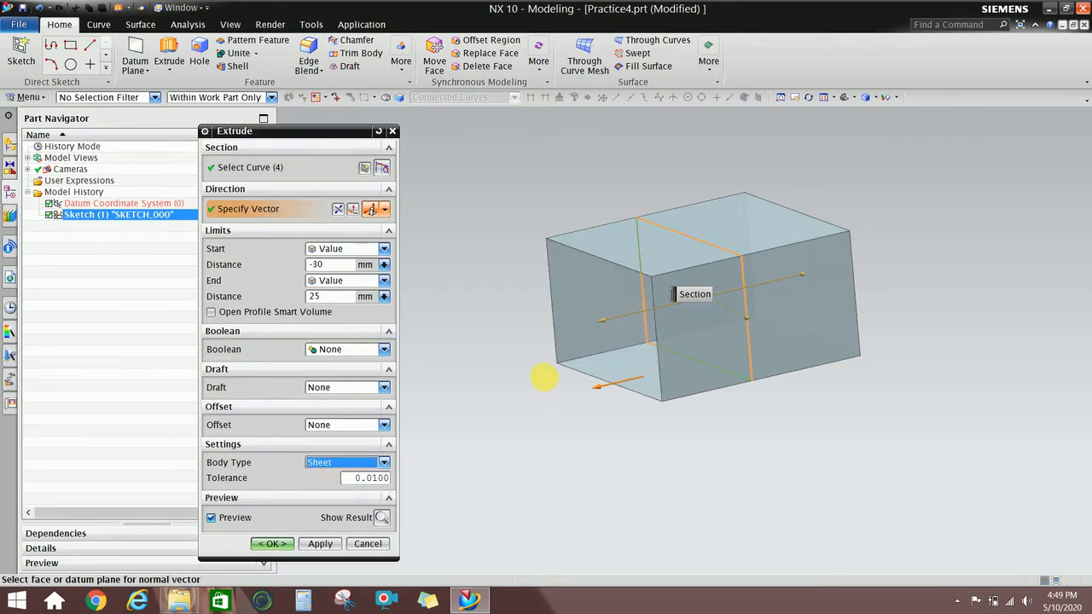
middle_drag(544, 377, 570, 381)
click(333, 462)
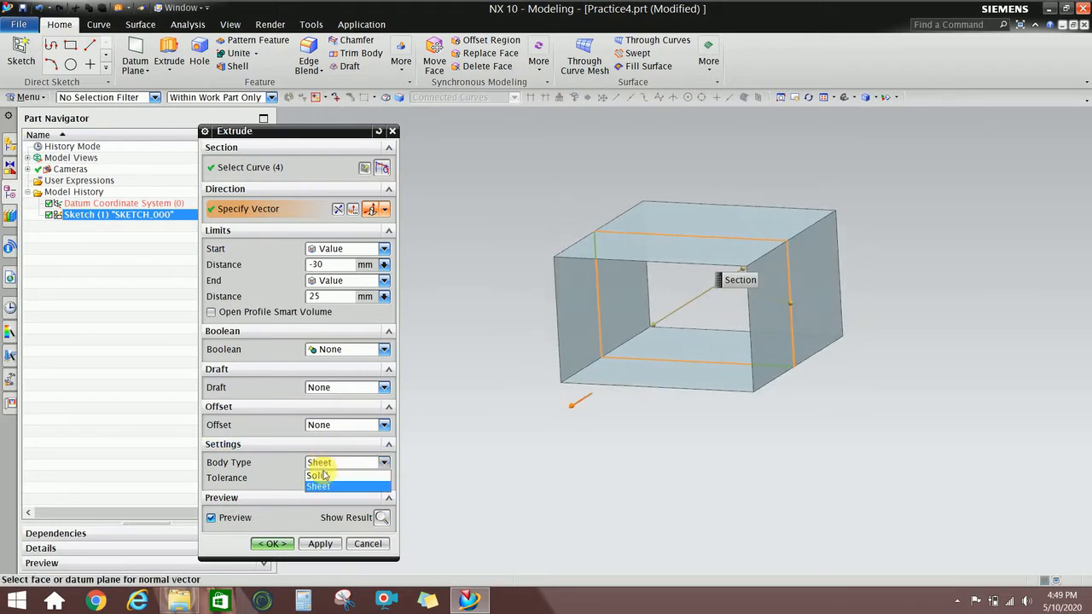
click(324, 475)
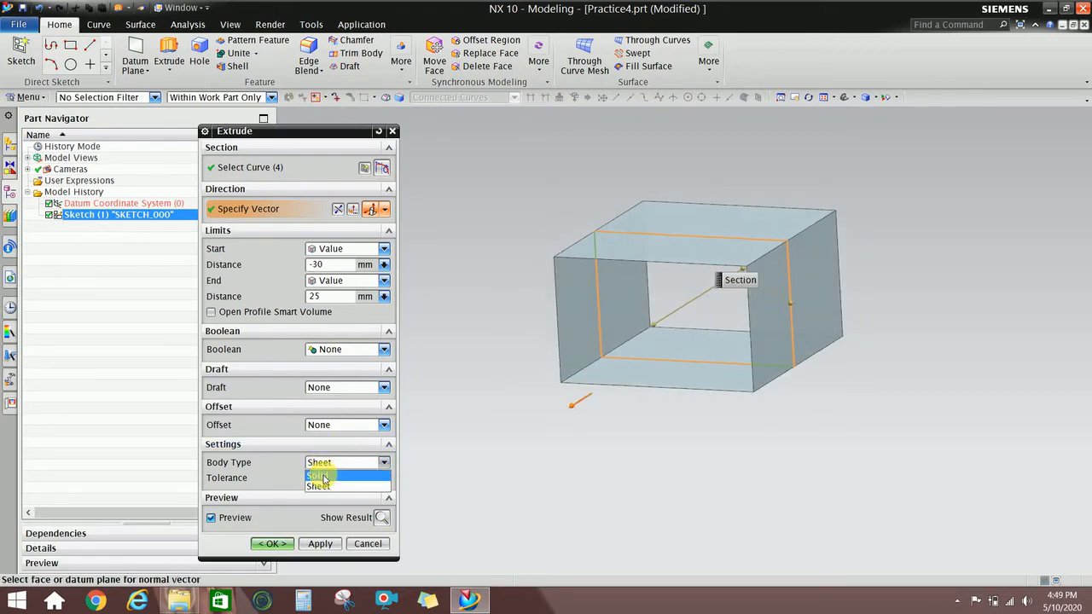
click(269, 548)
Hide Sketch (1) so only the solid block shows.
middle_drag(609, 356, 528, 372)
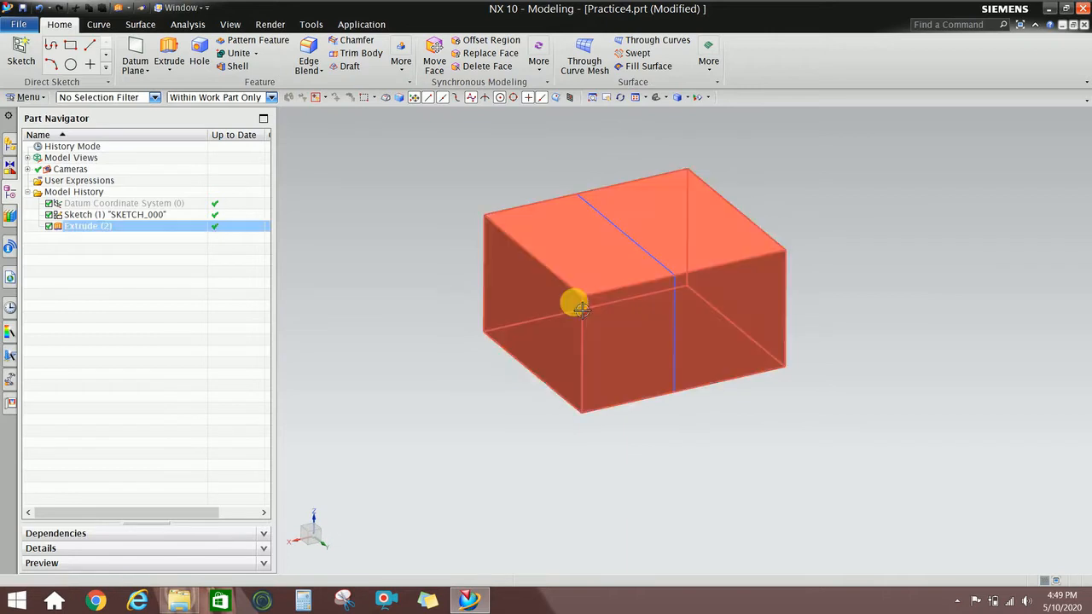
scroll(583, 265, up, 1)
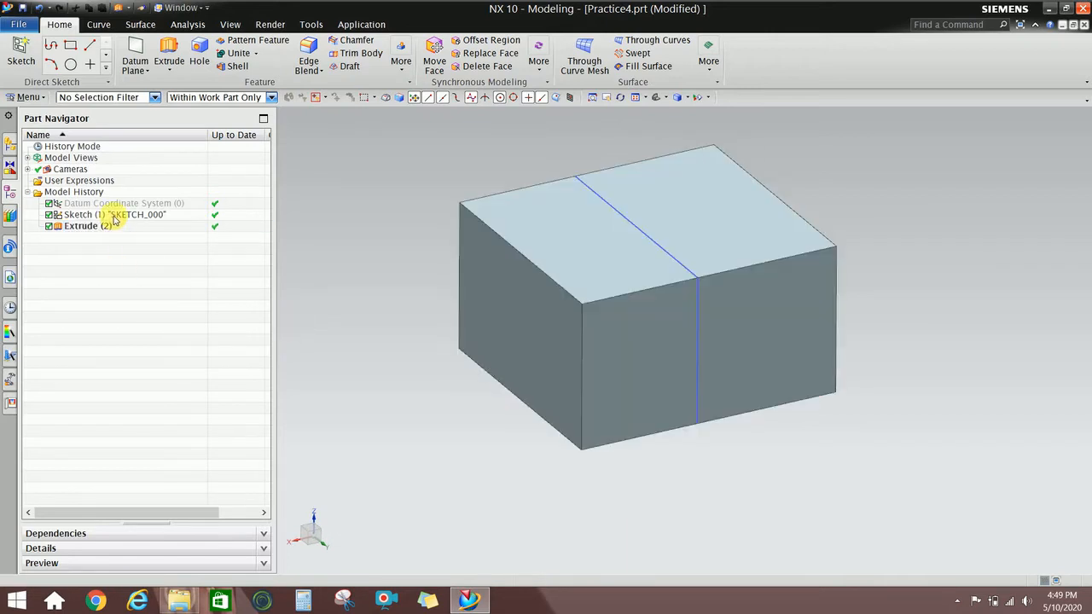
click(114, 219)
right_click(120, 218)
click(146, 223)
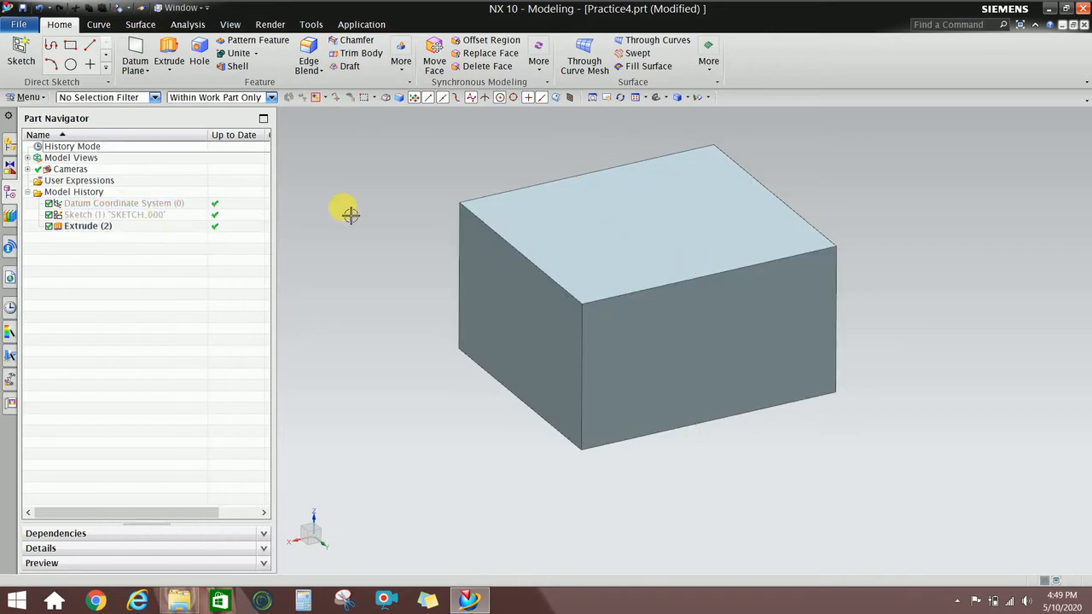
shift+middle_drag(447, 247, 460, 275)
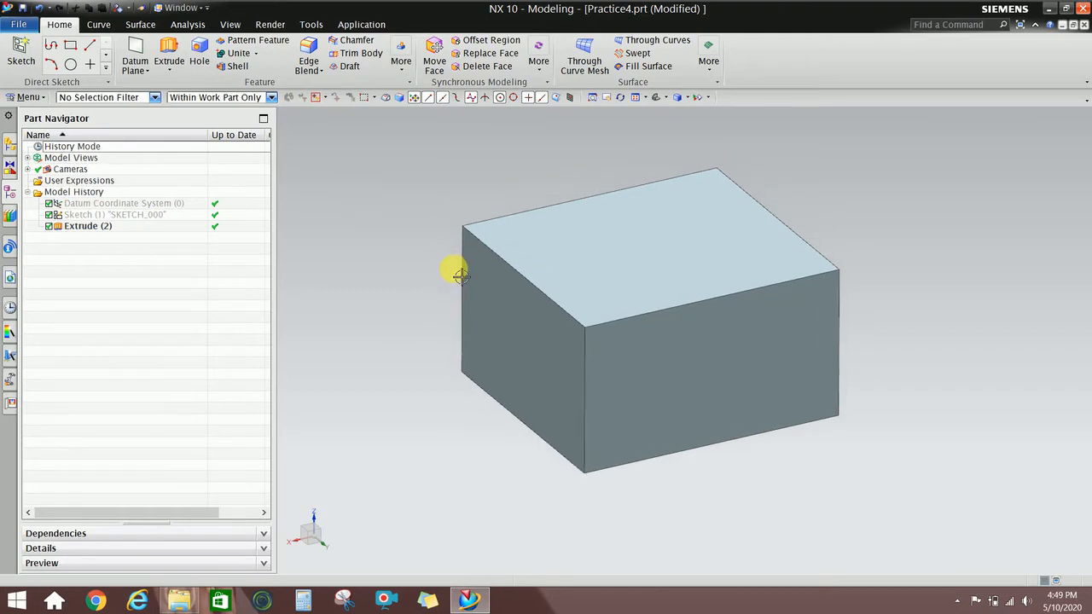
click(311, 47)
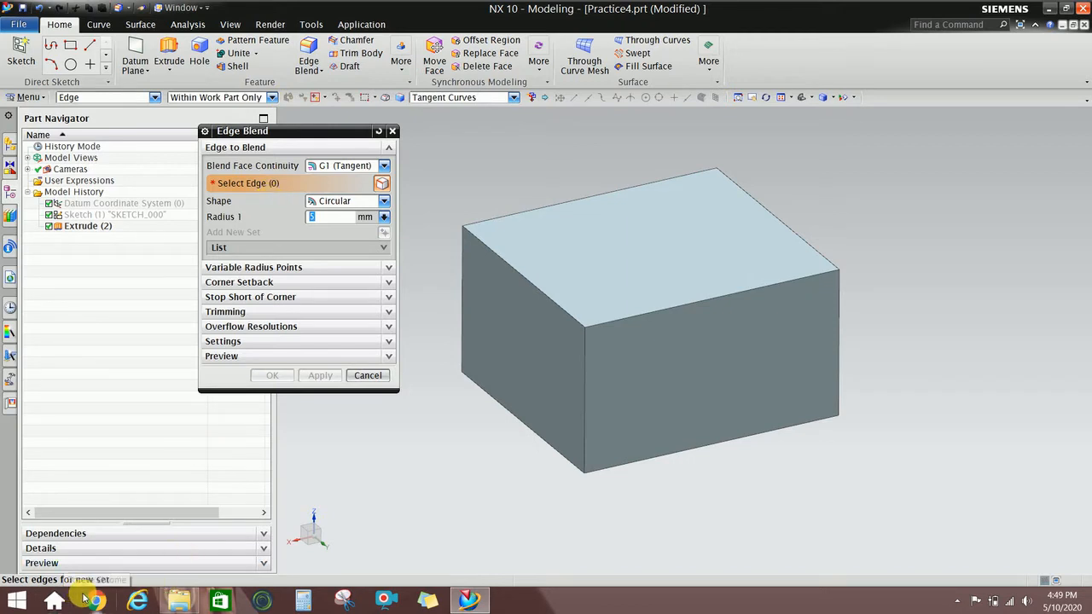
Browse the Edge Blend option sections at 5 mm radius and move the dialog beside the block.
click(303, 269)
click(301, 325)
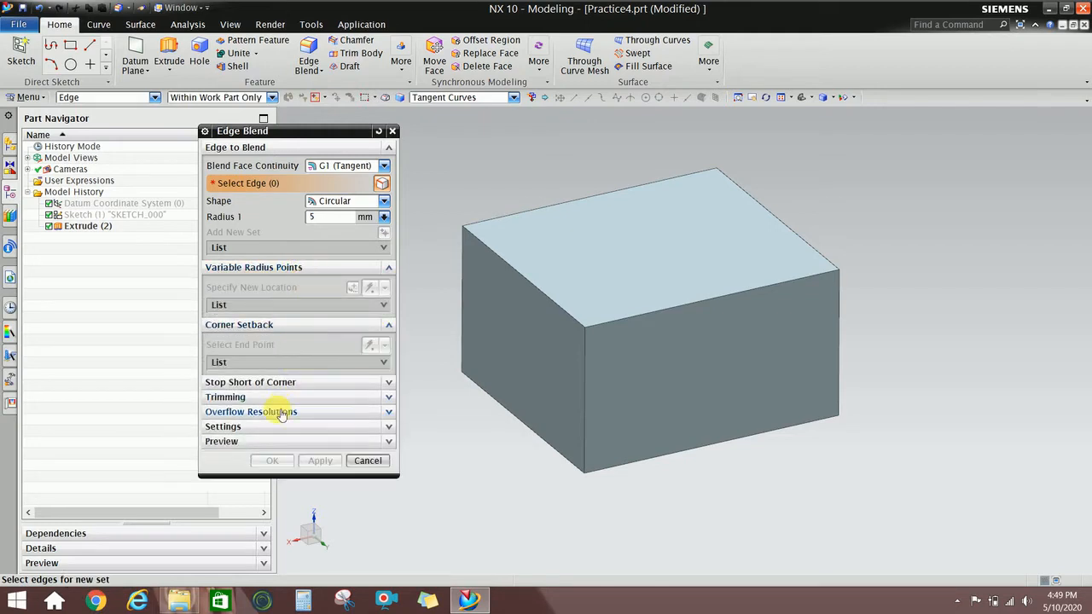
click(280, 399)
click(280, 383)
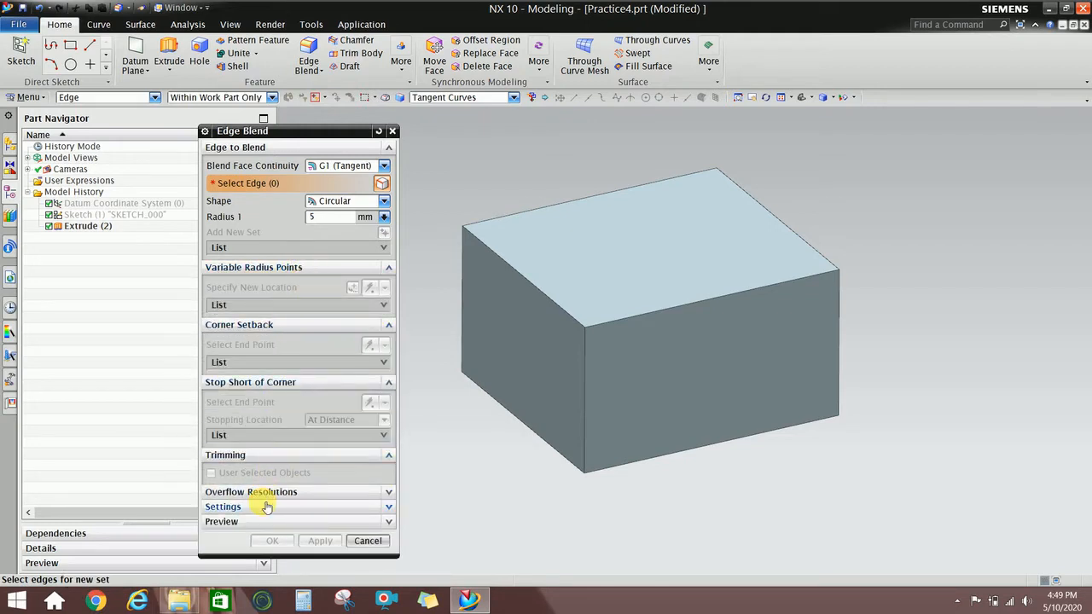
click(267, 507)
click(285, 390)
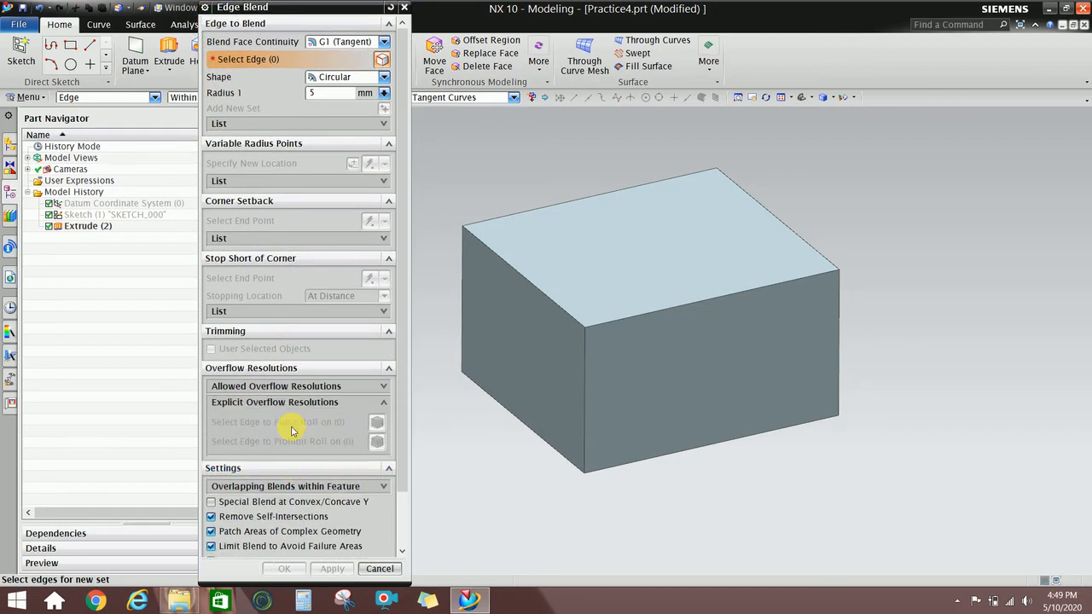
click(251, 368)
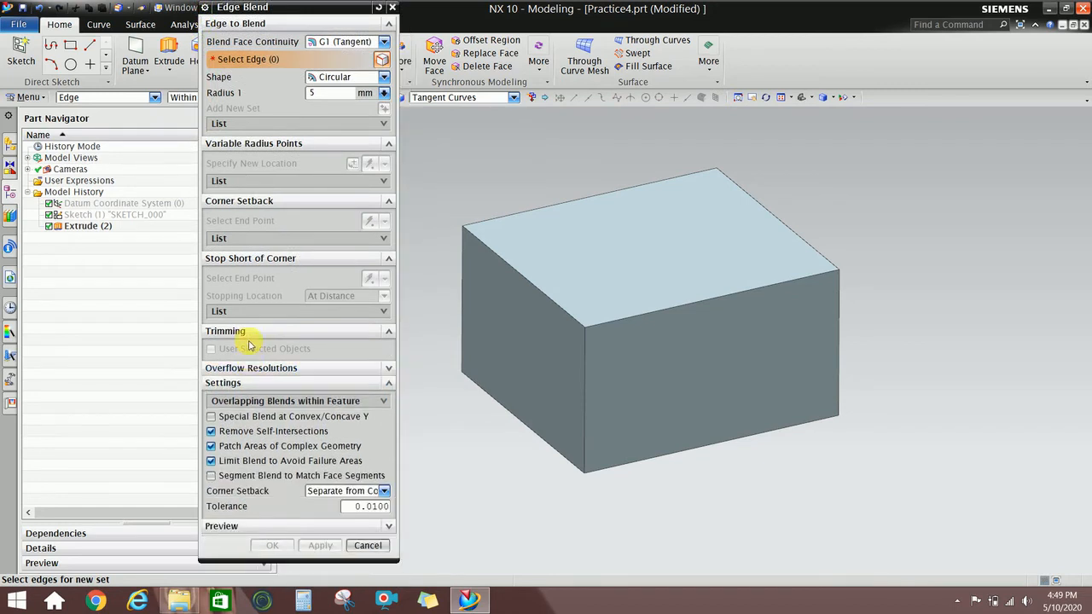
click(253, 333)
click(280, 257)
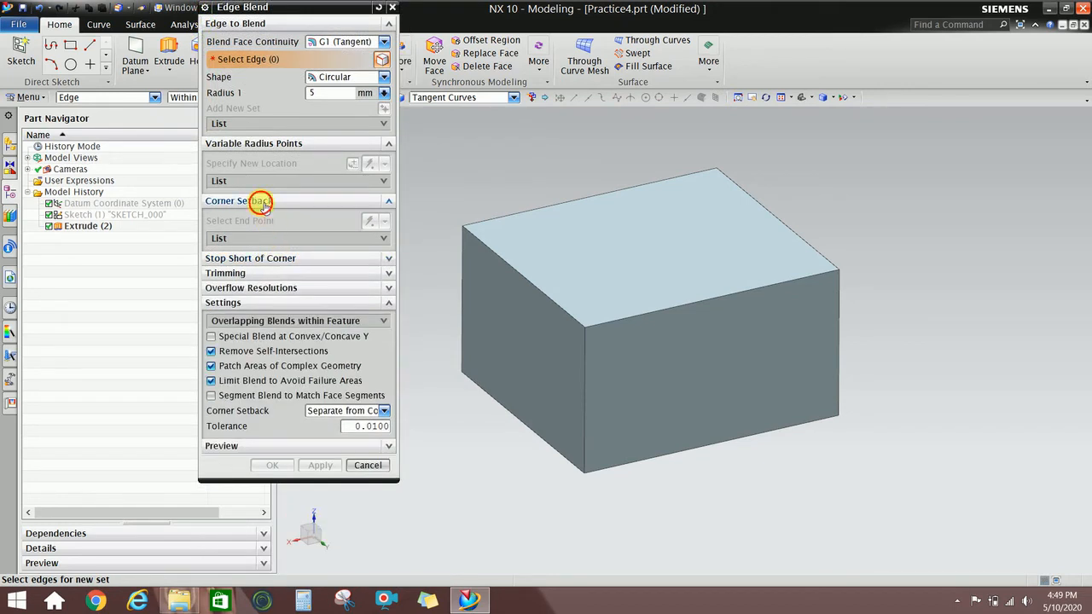
click(260, 201)
click(290, 143)
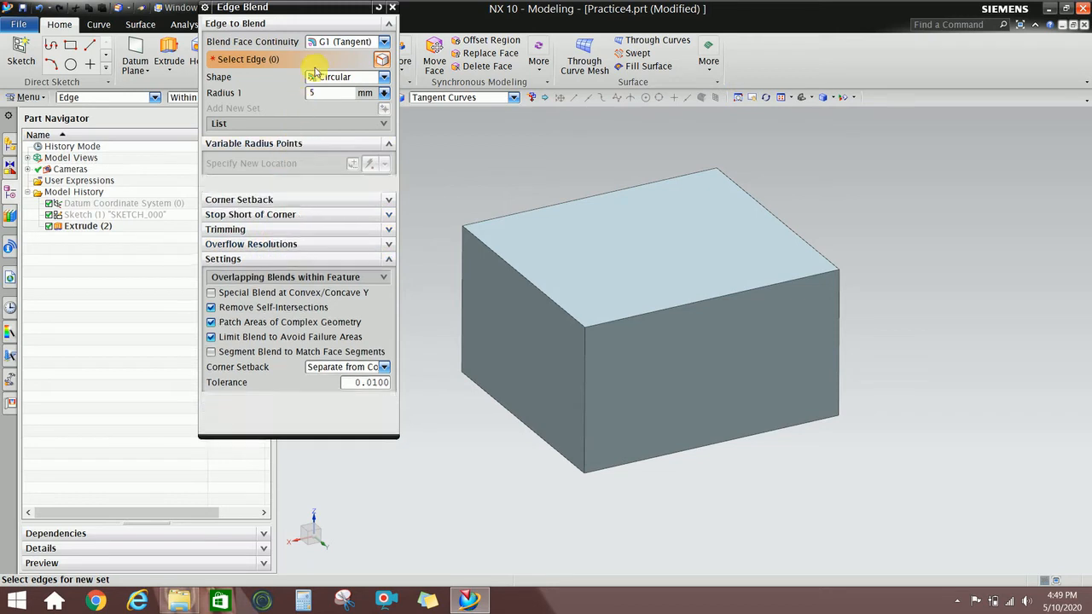
drag(300, 10, 262, 95)
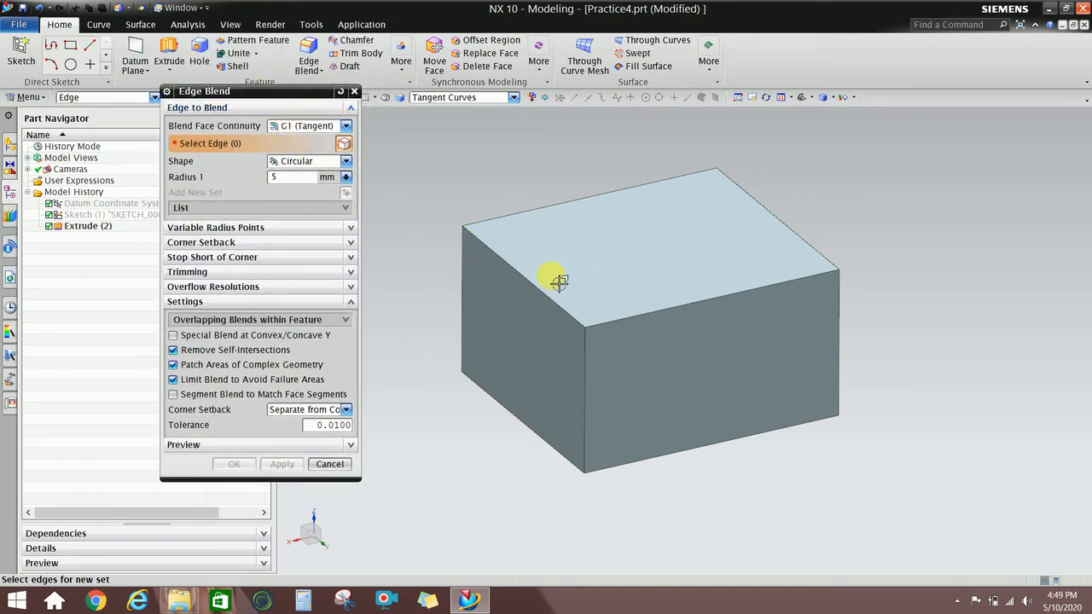
Select the block's four long edges and apply a 10 mm edge blend.
click(654, 317)
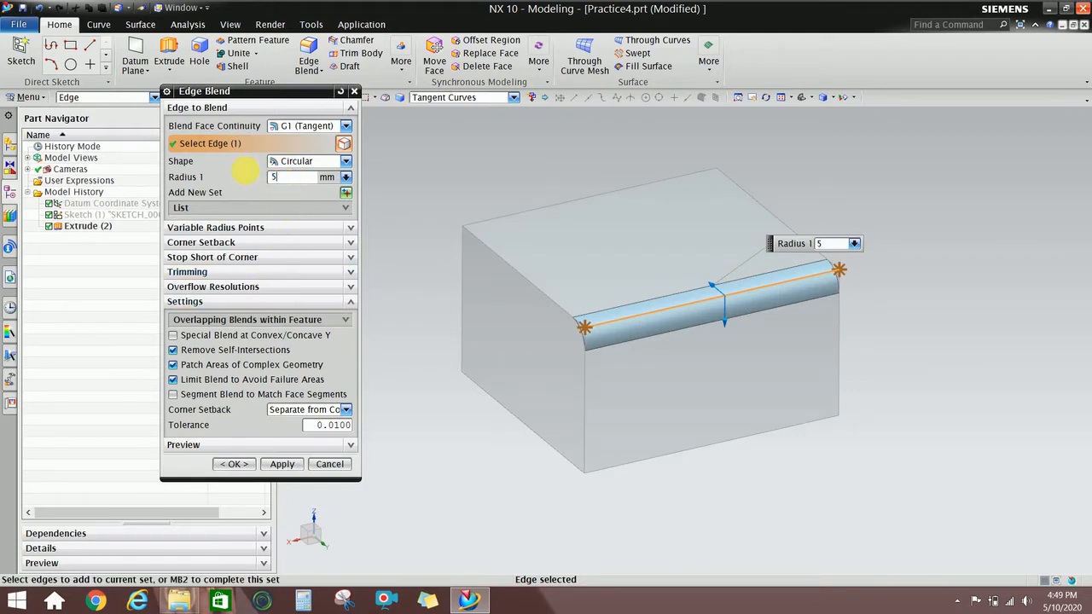
click(590, 206)
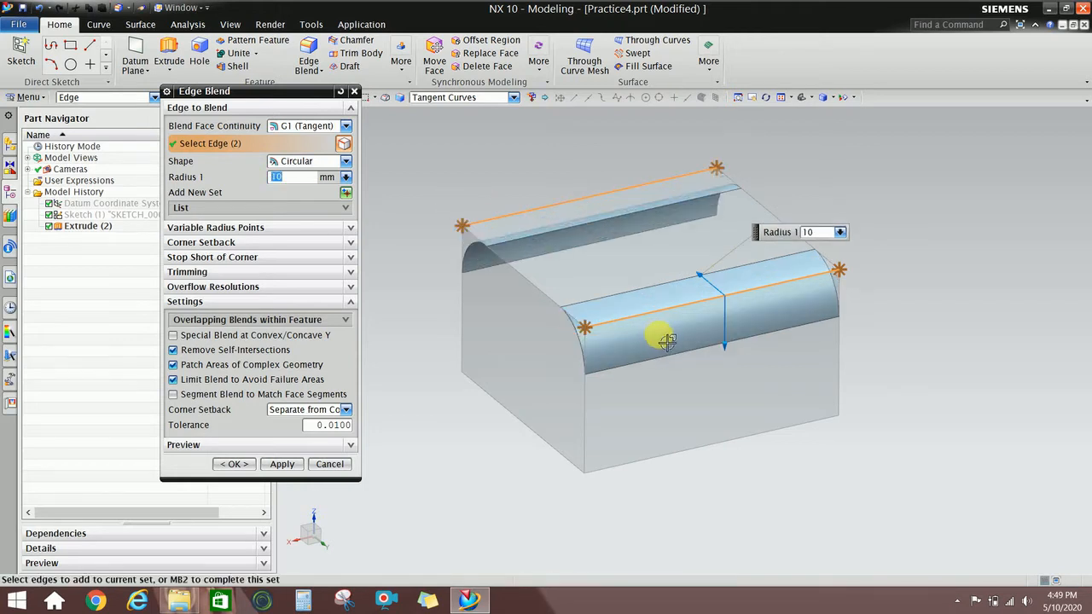
middle_drag(658, 334, 679, 339)
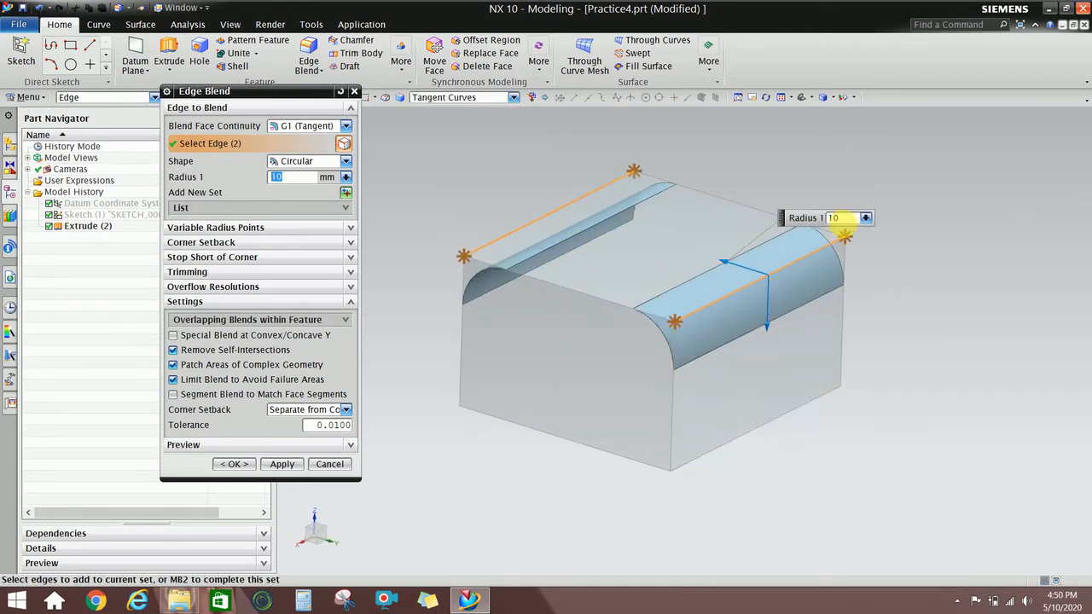
click(731, 454)
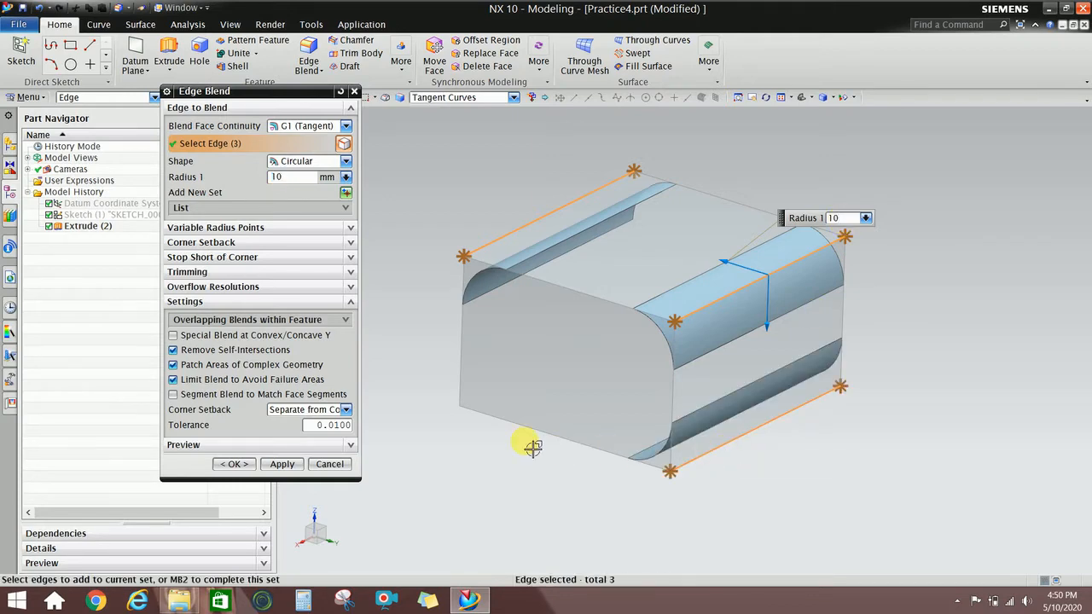
mouse_move(529, 460)
middle_down()
mouse_move(578, 427)
mouse_move(541, 463)
middle_up()
click(530, 384)
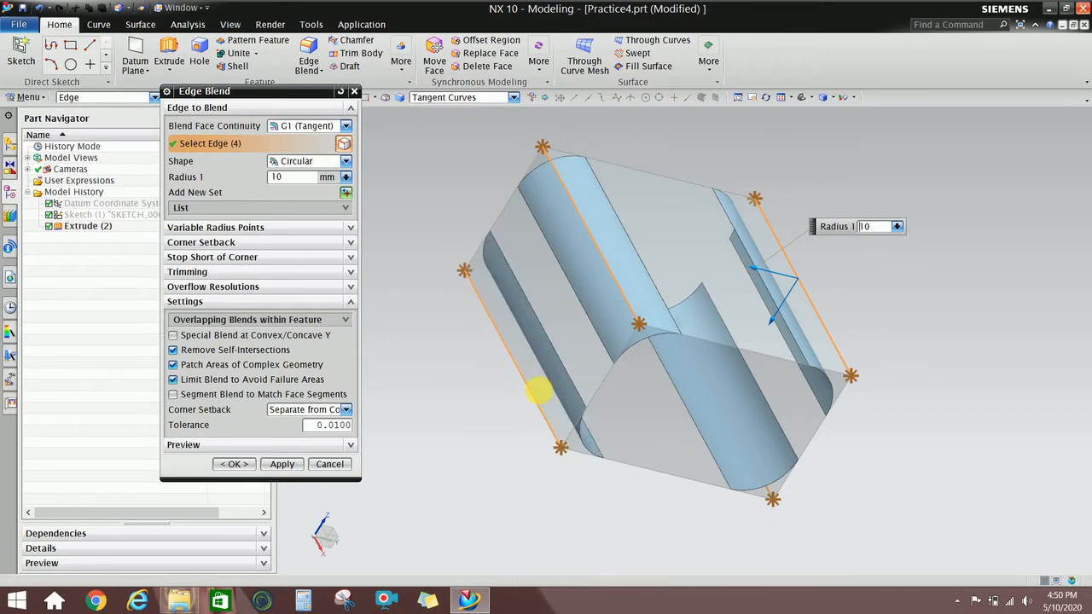
click(244, 467)
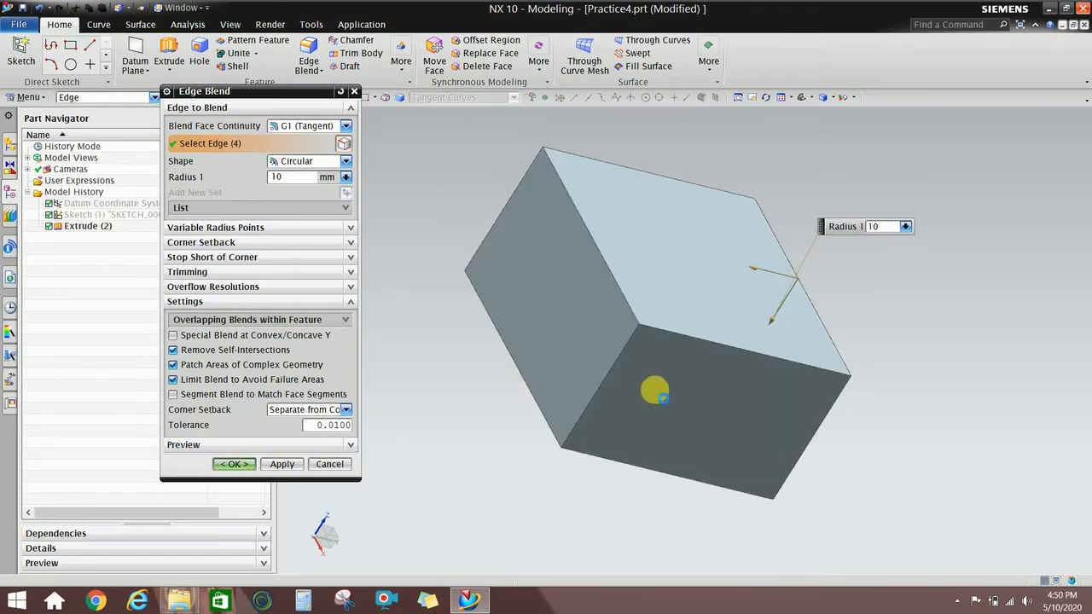
middle_drag(710, 390, 660, 323)
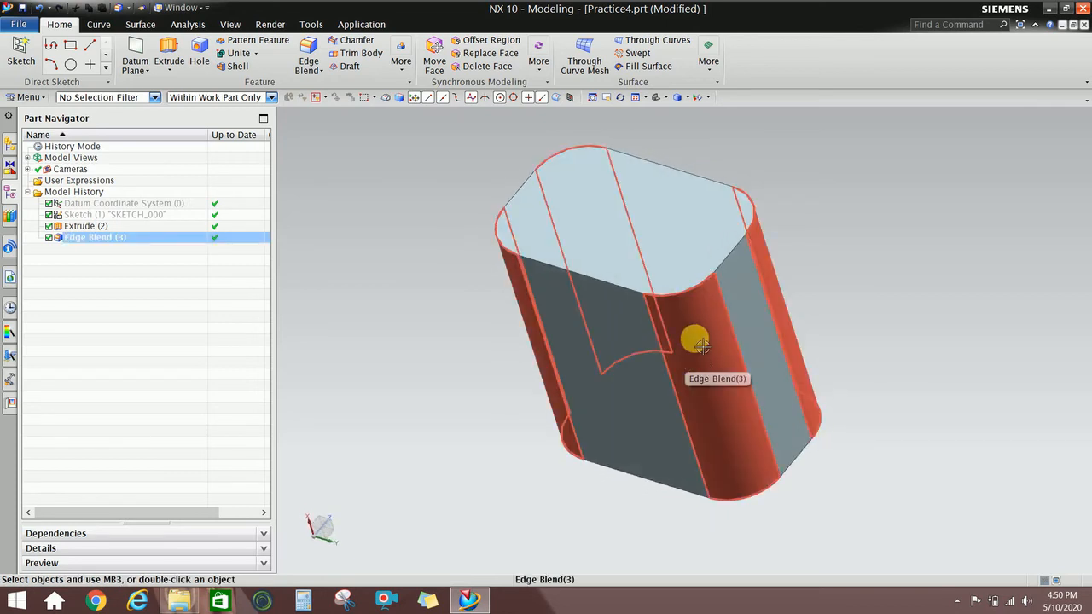
right_click(696, 341)
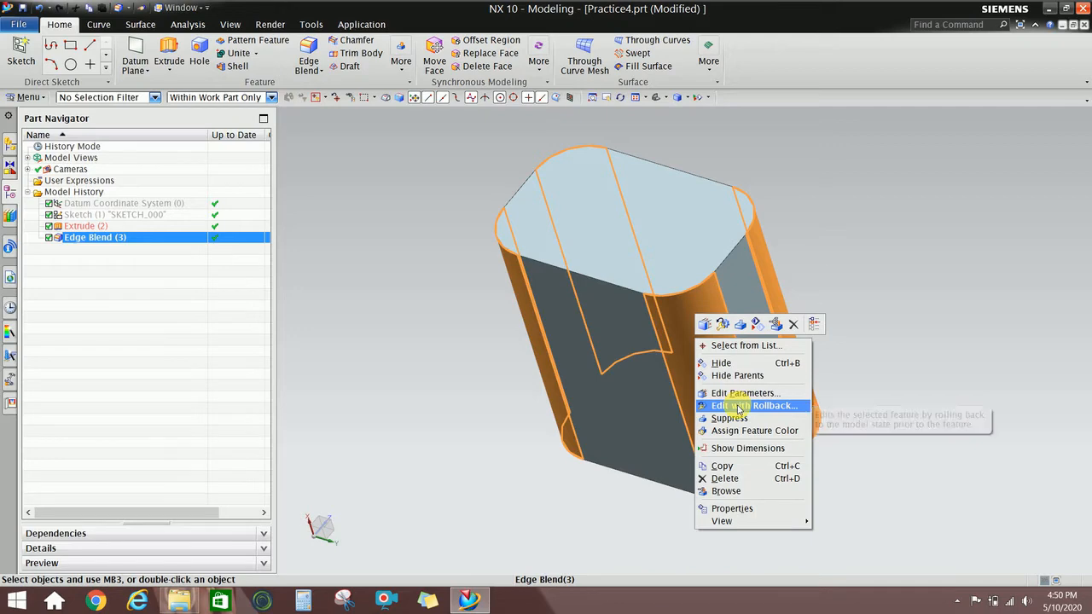
click(739, 408)
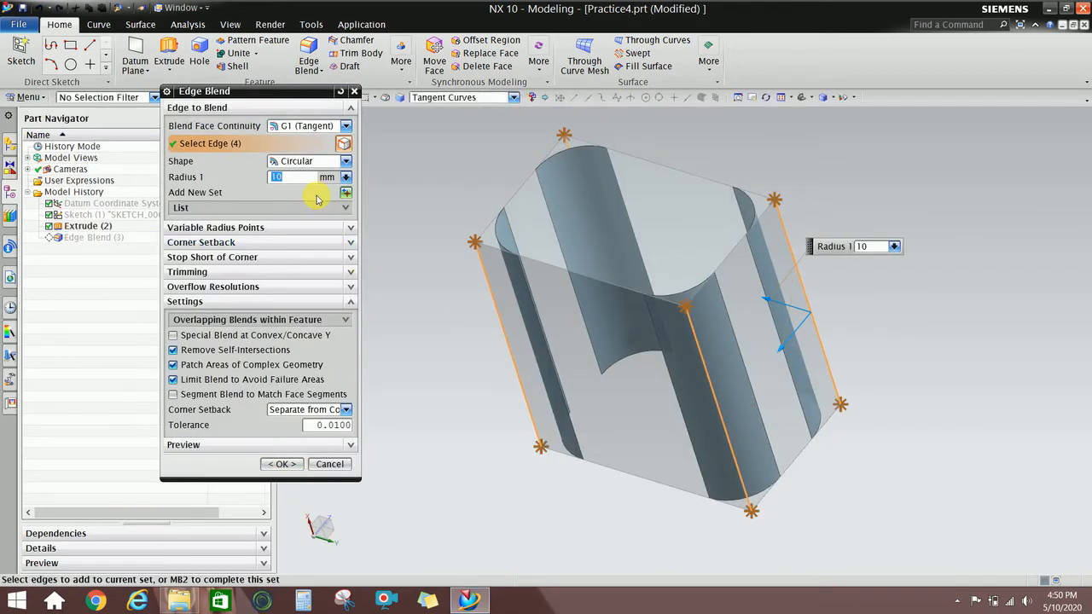
text(5)
key(Return)
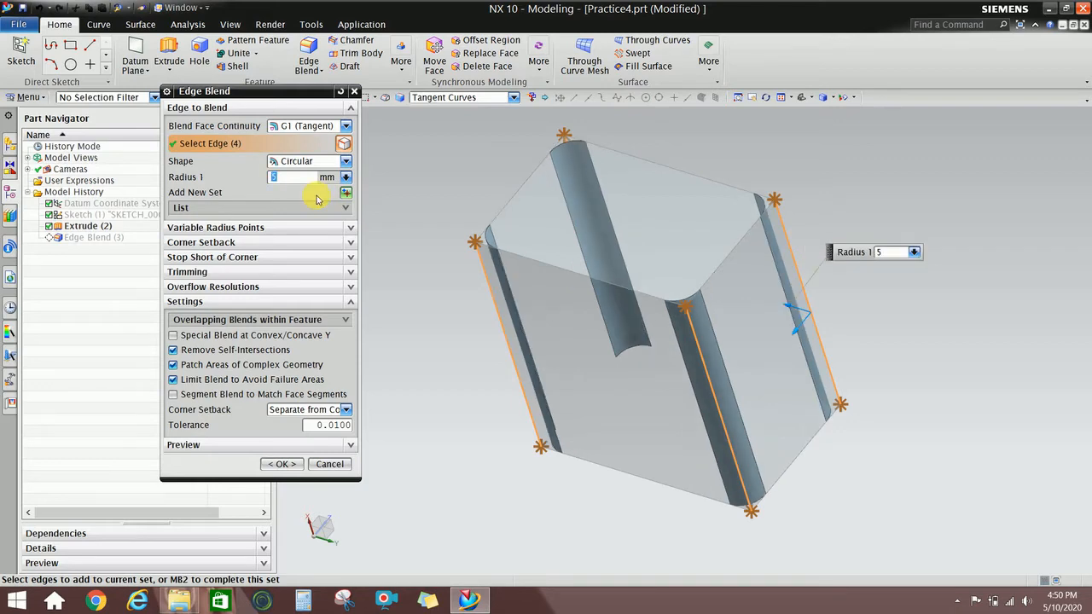
key(Return)
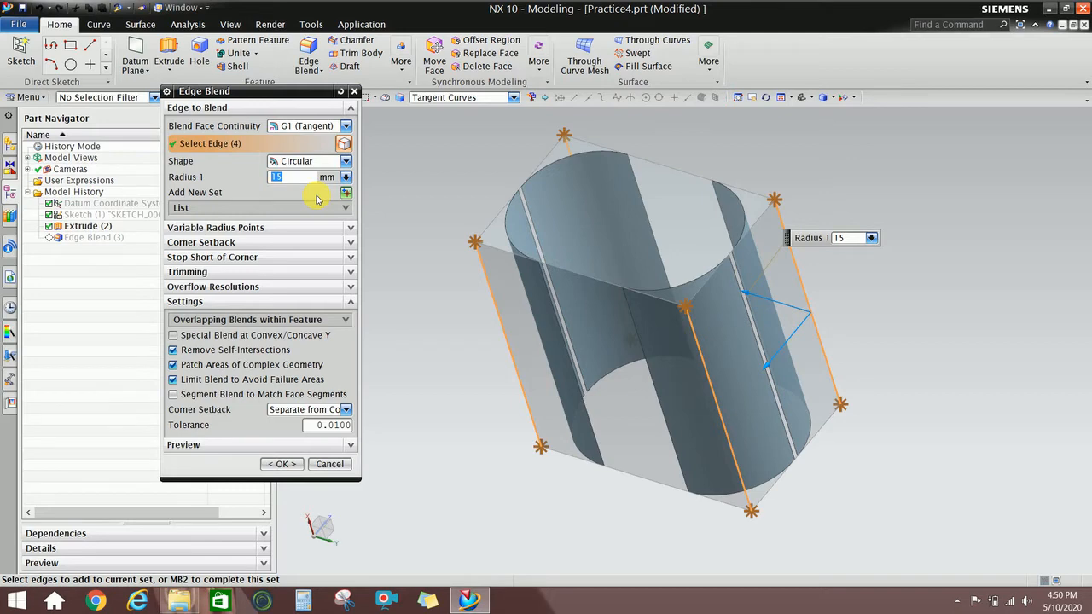
key(Return)
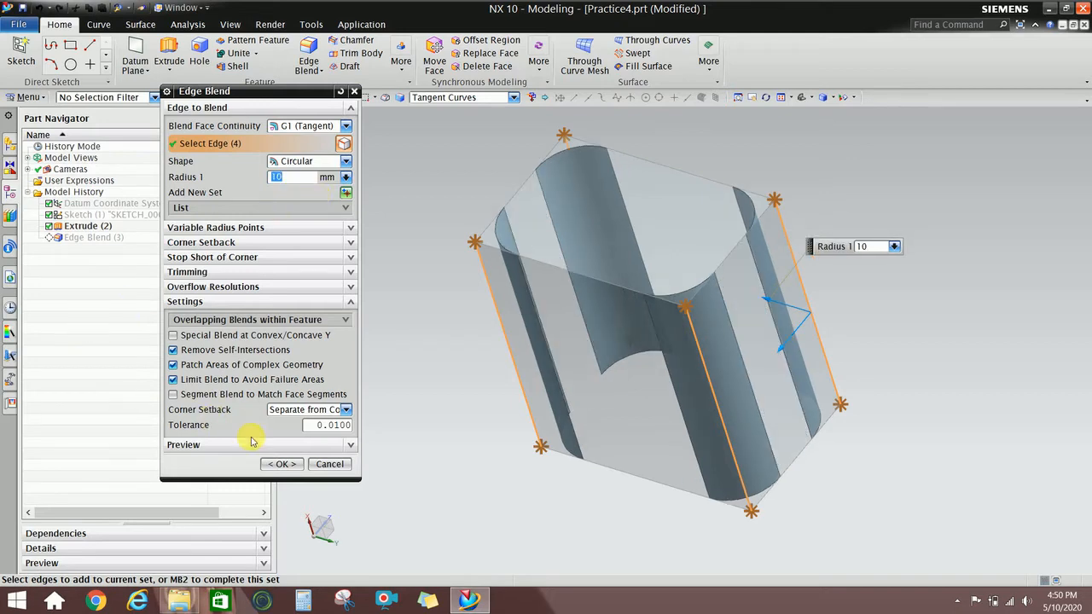
click(283, 464)
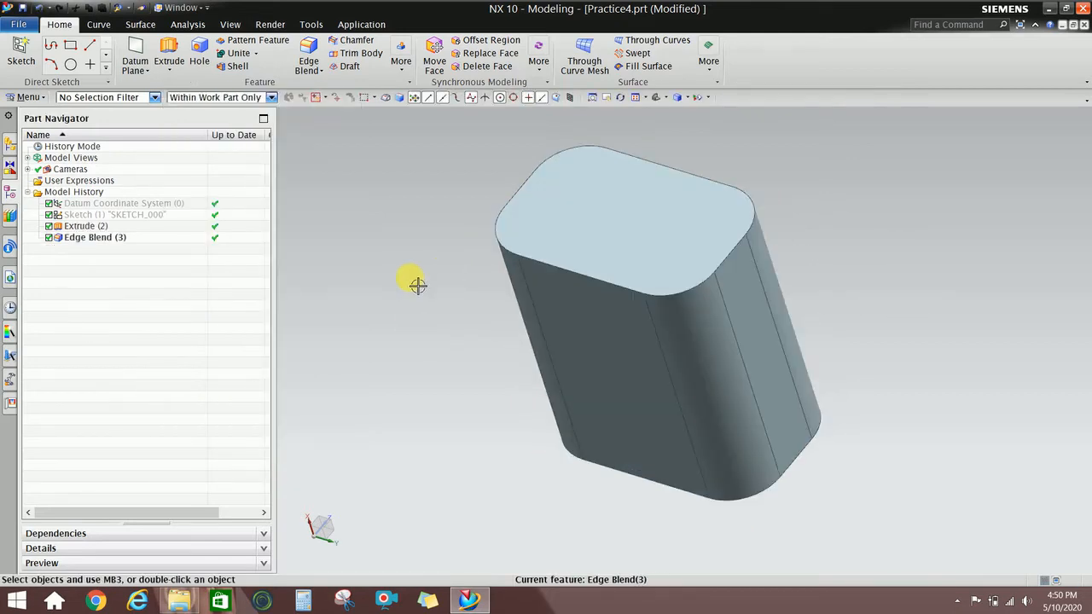
middle_drag(512, 261, 555, 236)
Blend the top and bottom edge loops, 16 edges in all, with a 5 mm radius.
middle_drag(556, 184, 473, 209)
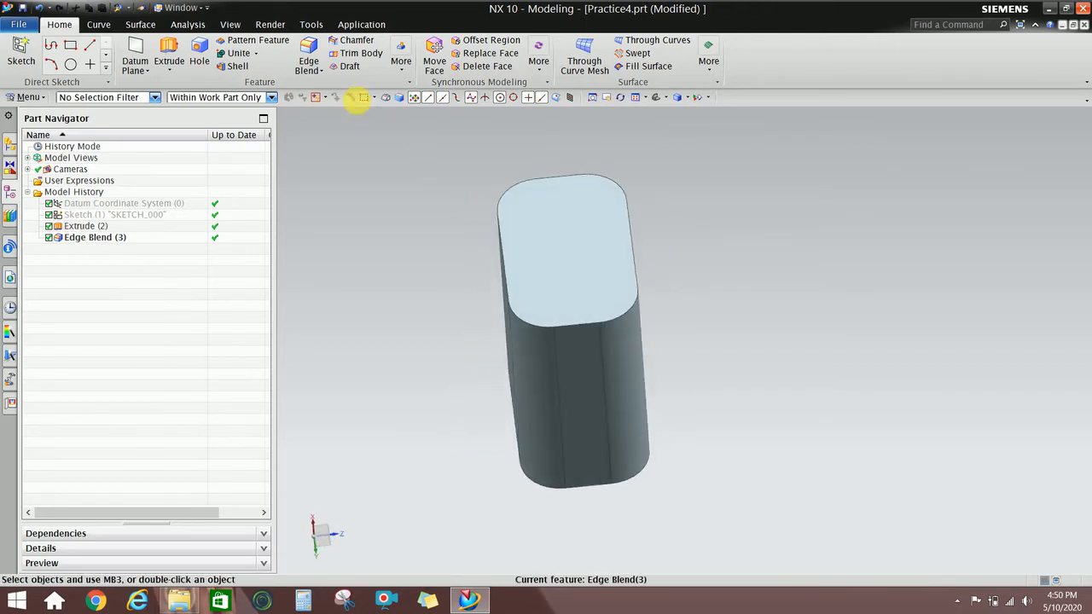
click(308, 51)
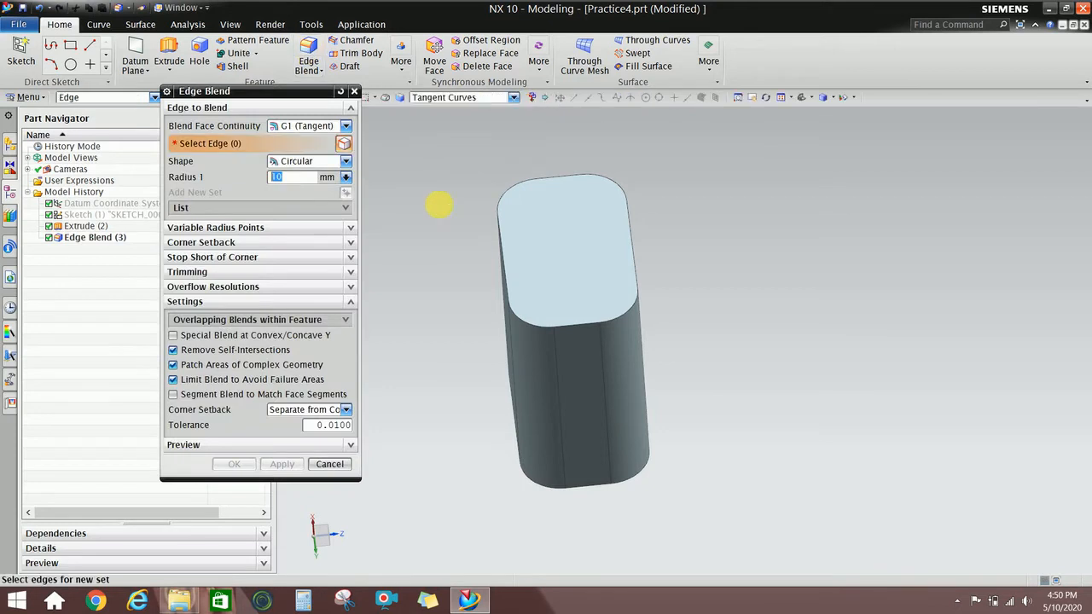
middle_drag(439, 205, 480, 206)
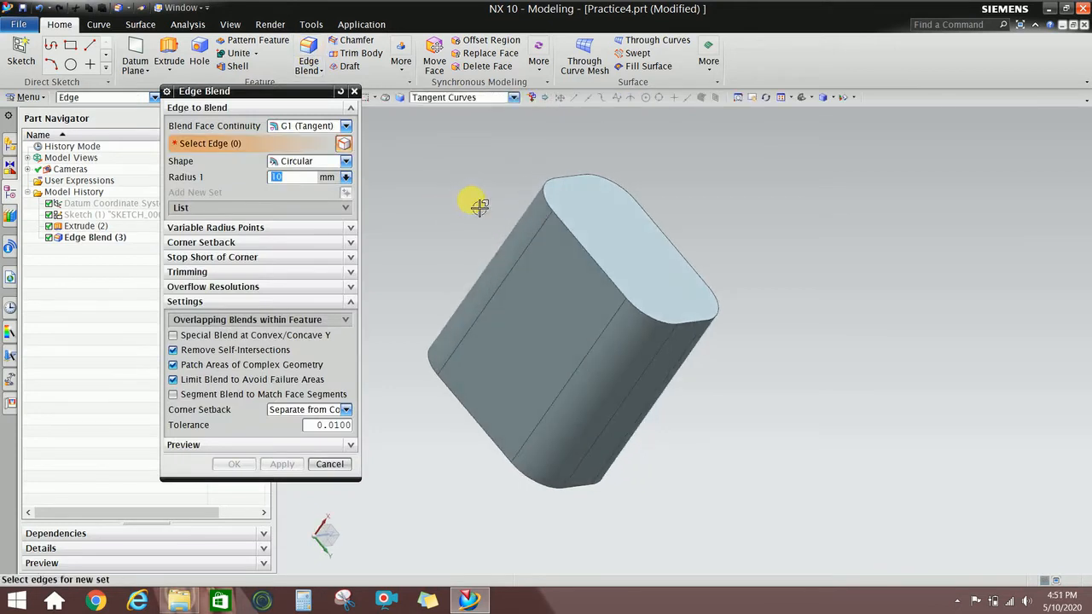
click(608, 271)
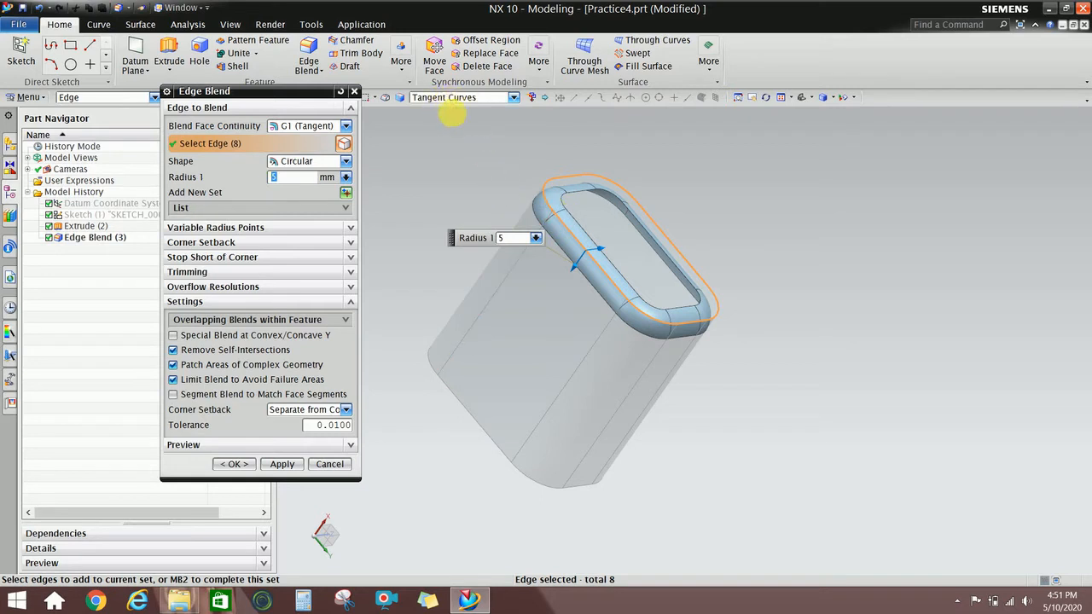
click(498, 438)
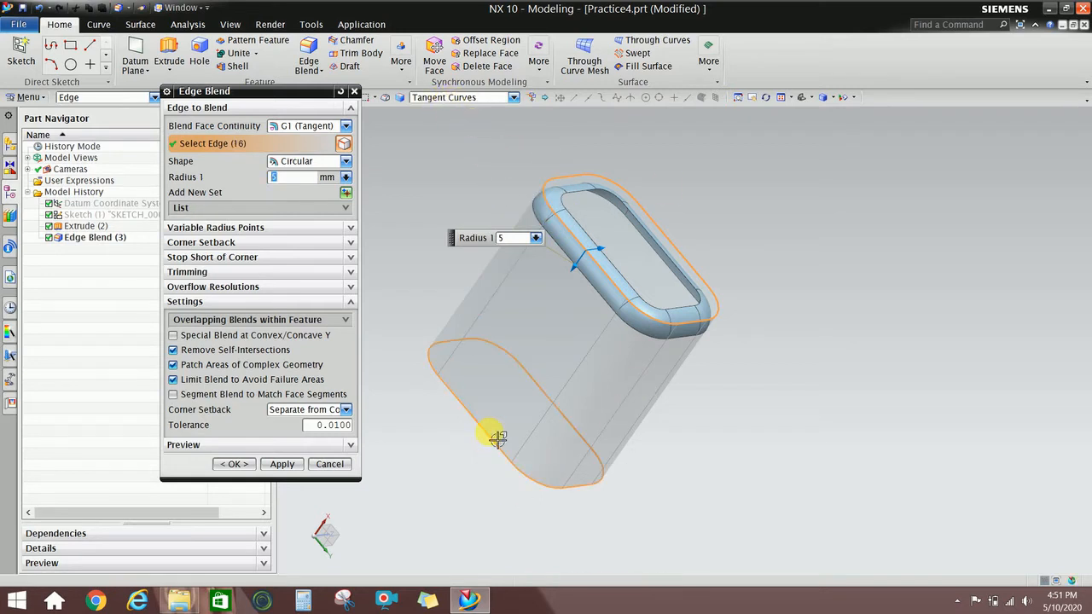
click(231, 465)
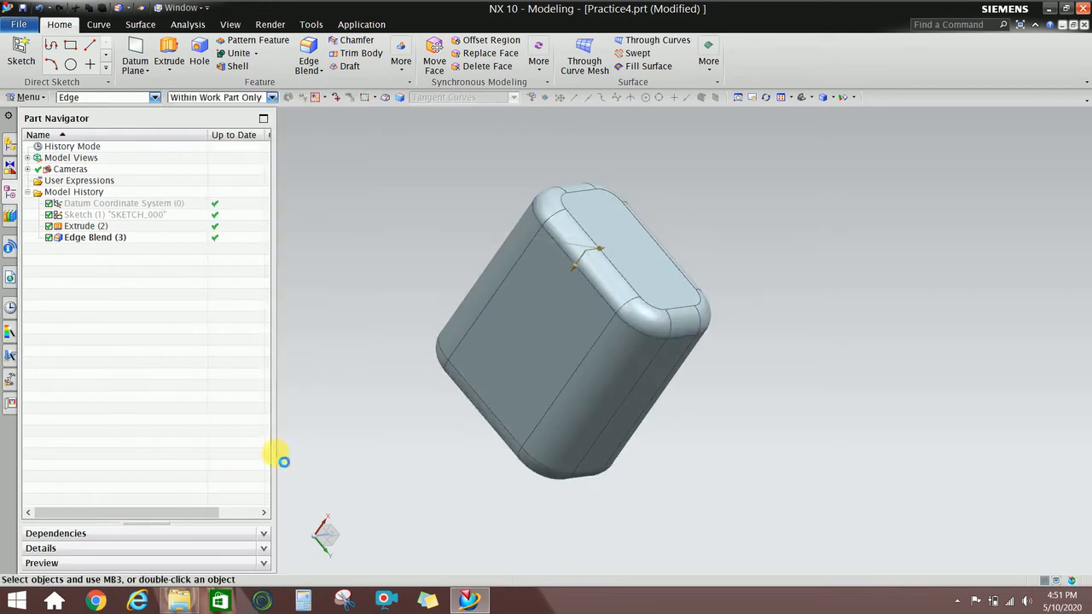
middle_drag(282, 456, 478, 378)
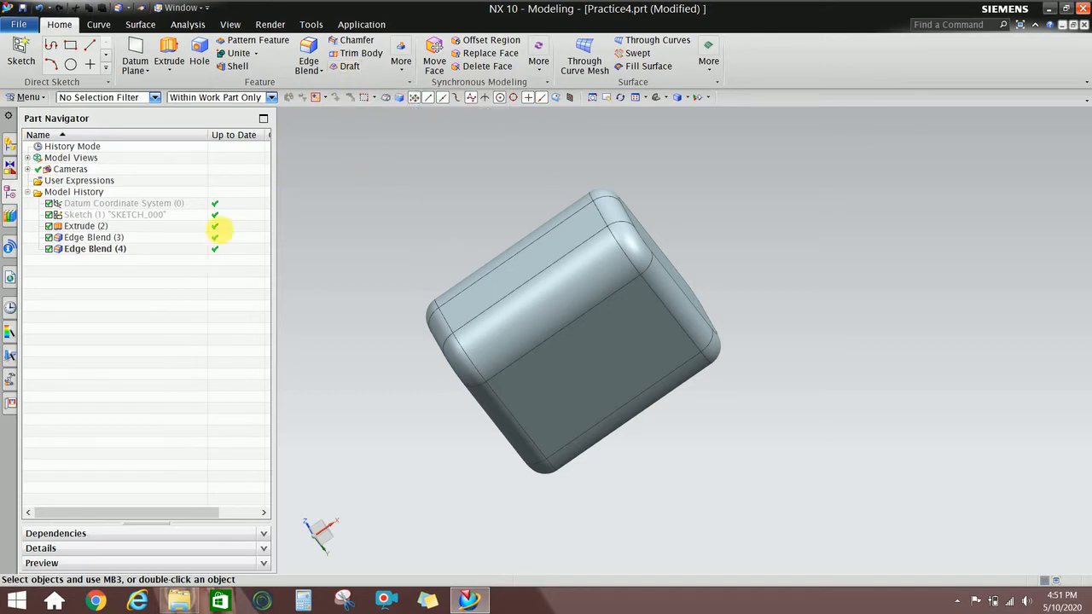
Delete Edge Blend (4) and Edge Blend (3) from the Part Navigator.
click(115, 253)
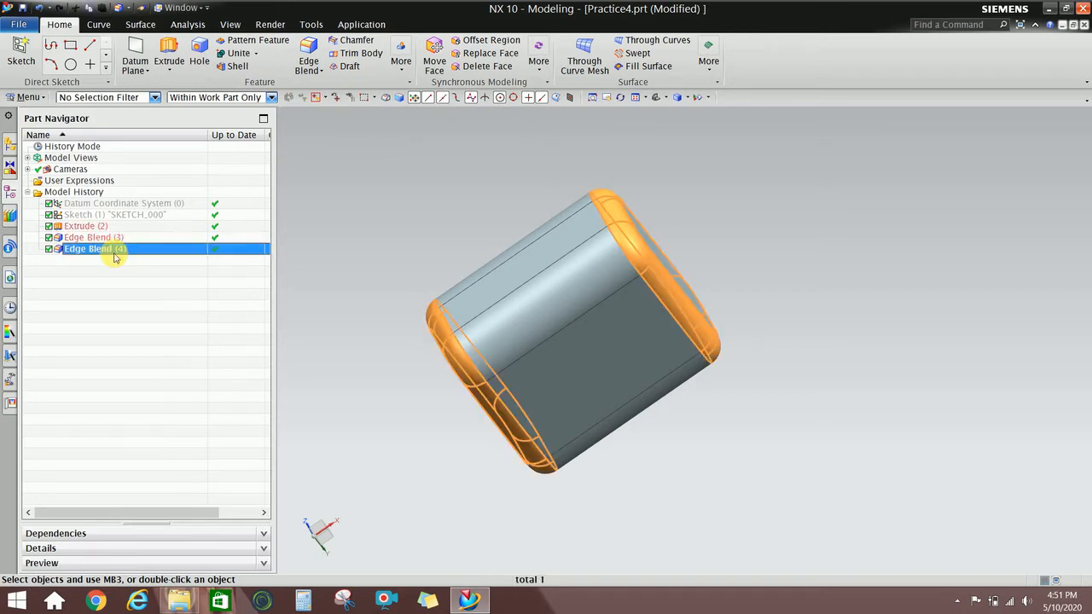
right_click(115, 256)
click(213, 243)
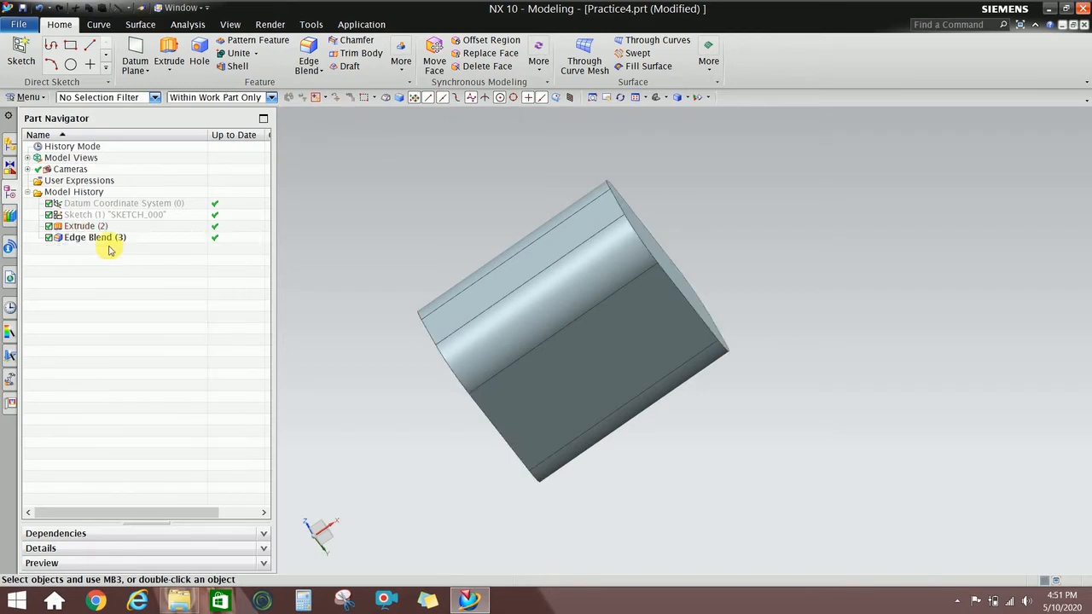
click(109, 237)
right_click(111, 238)
click(209, 224)
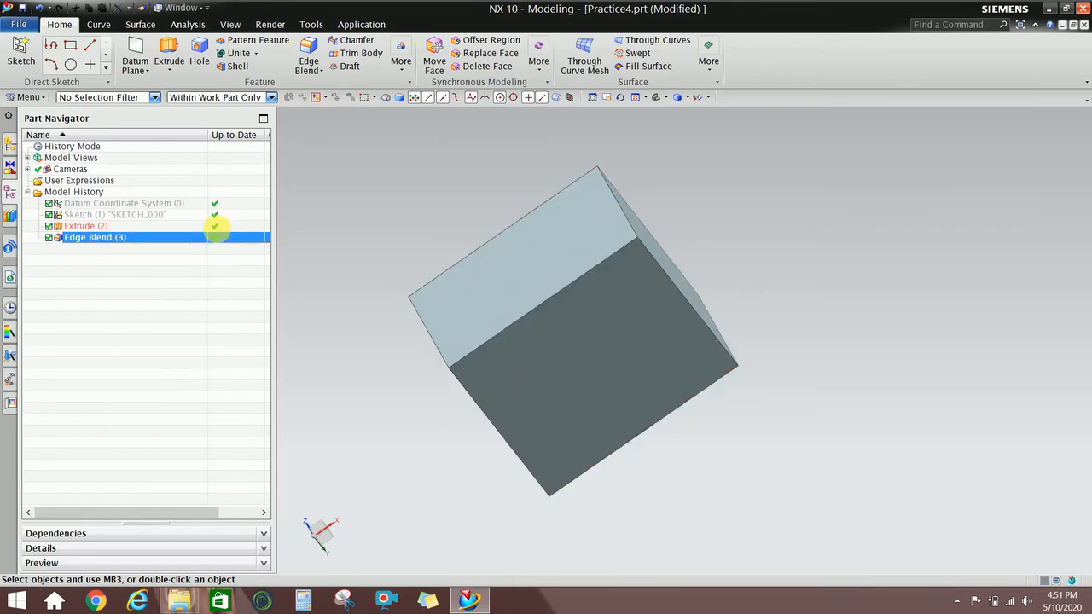
middle_drag(741, 236, 589, 333)
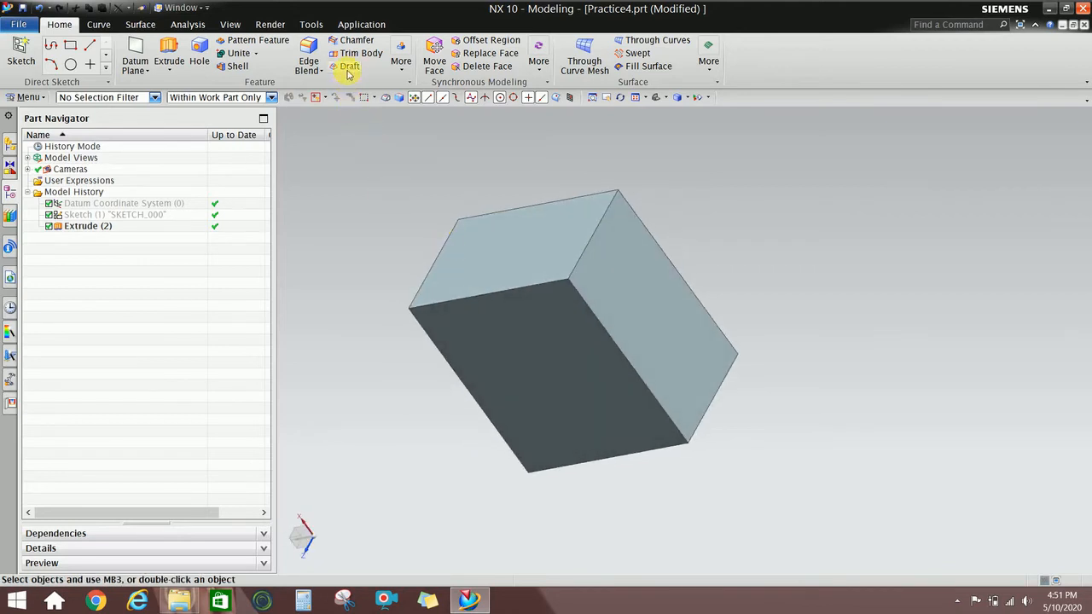
Start a From Plane or Surface draft, setting draw direction from the right face and picking the stationary face.
click(352, 72)
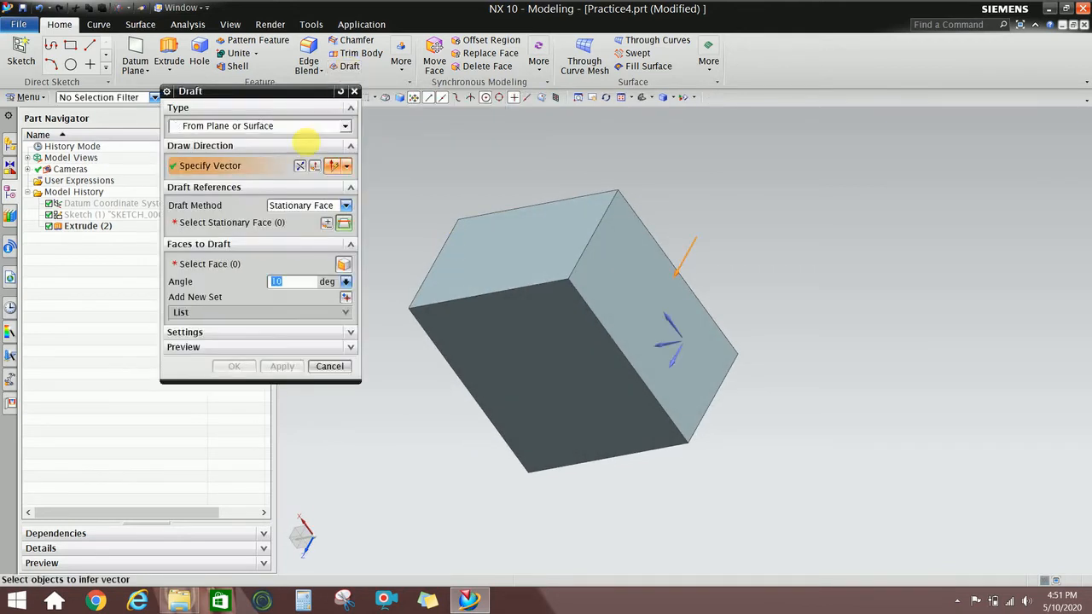
click(245, 127)
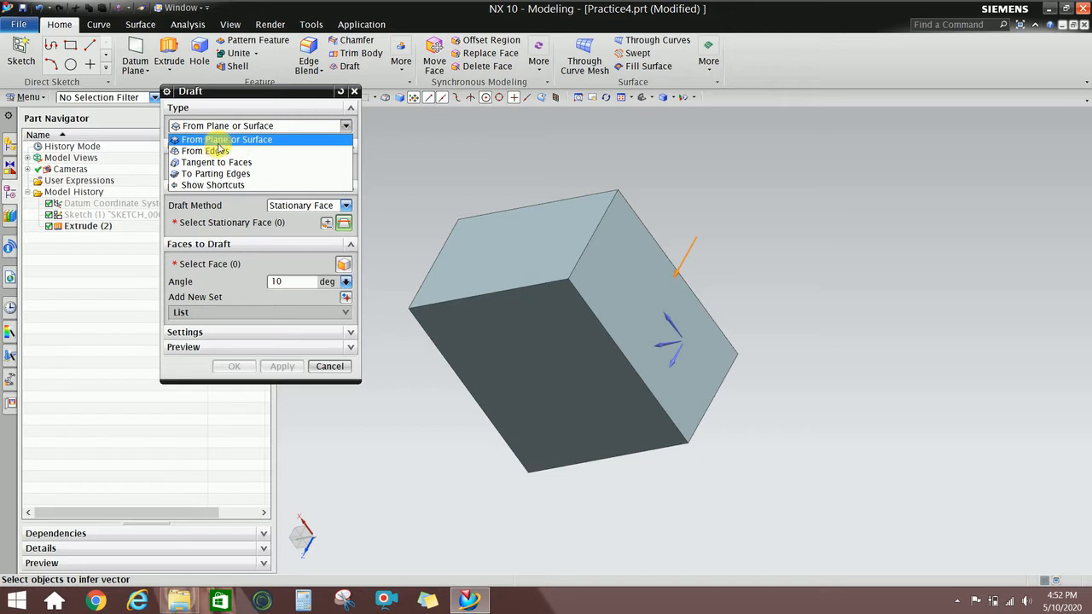
click(224, 140)
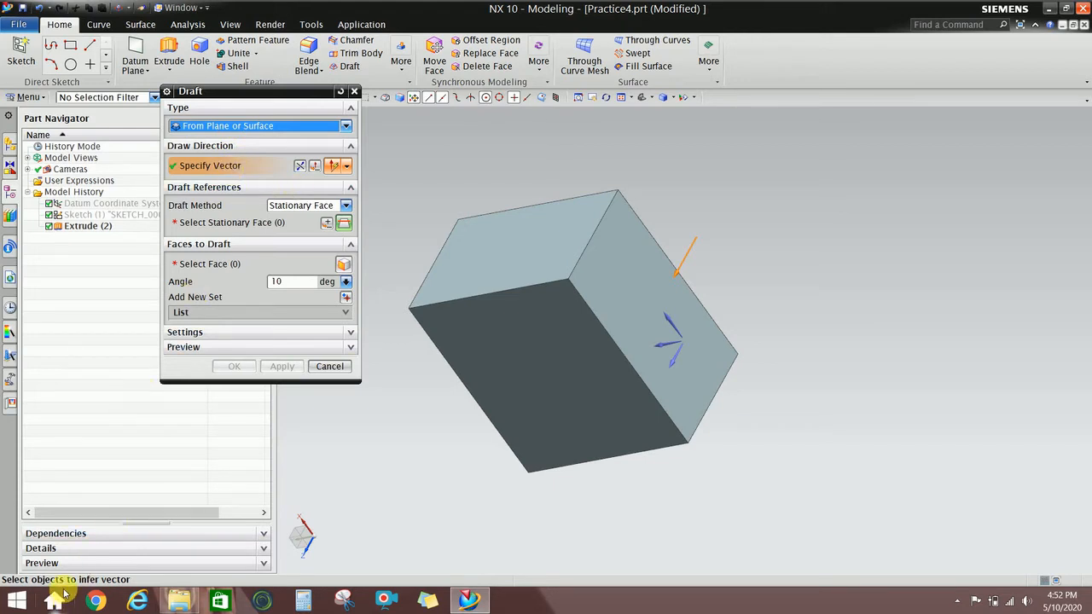
middle_drag(577, 313, 572, 353)
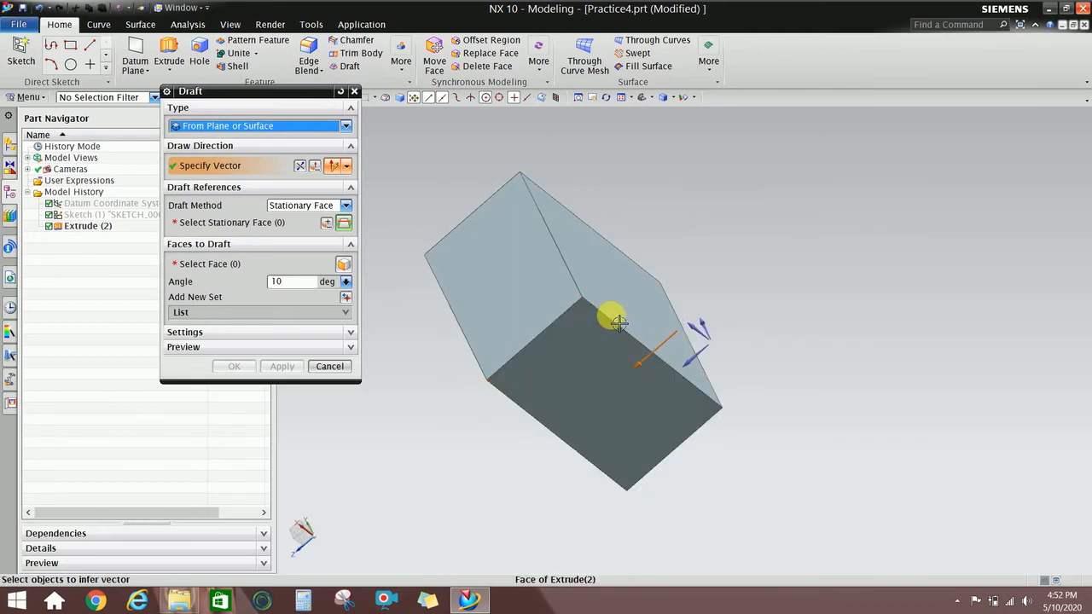
middle_drag(618, 323, 665, 280)
click(674, 285)
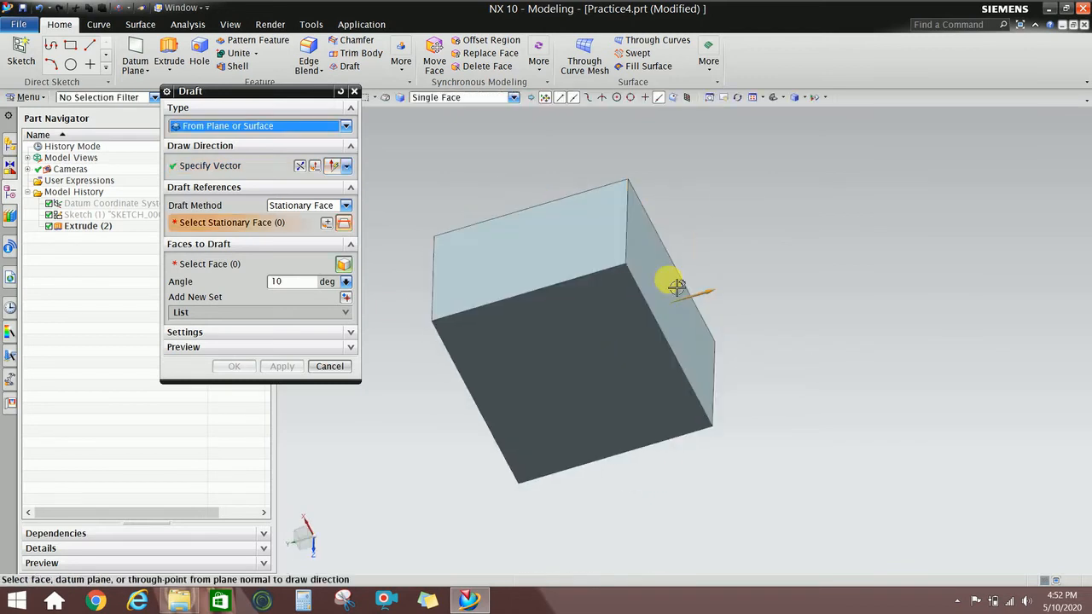
click(238, 234)
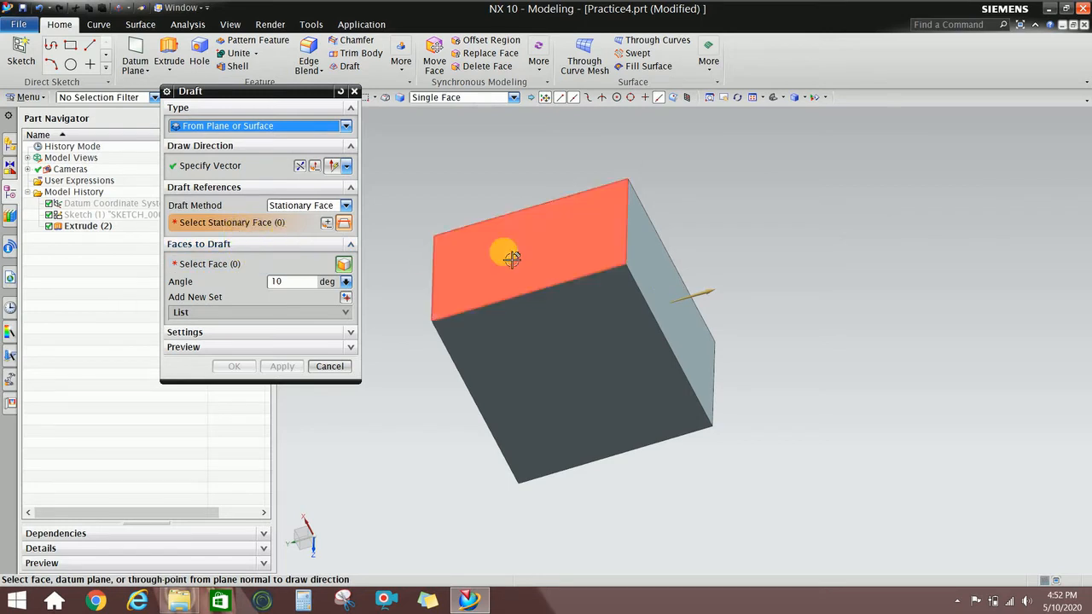
middle_drag(512, 251, 542, 254)
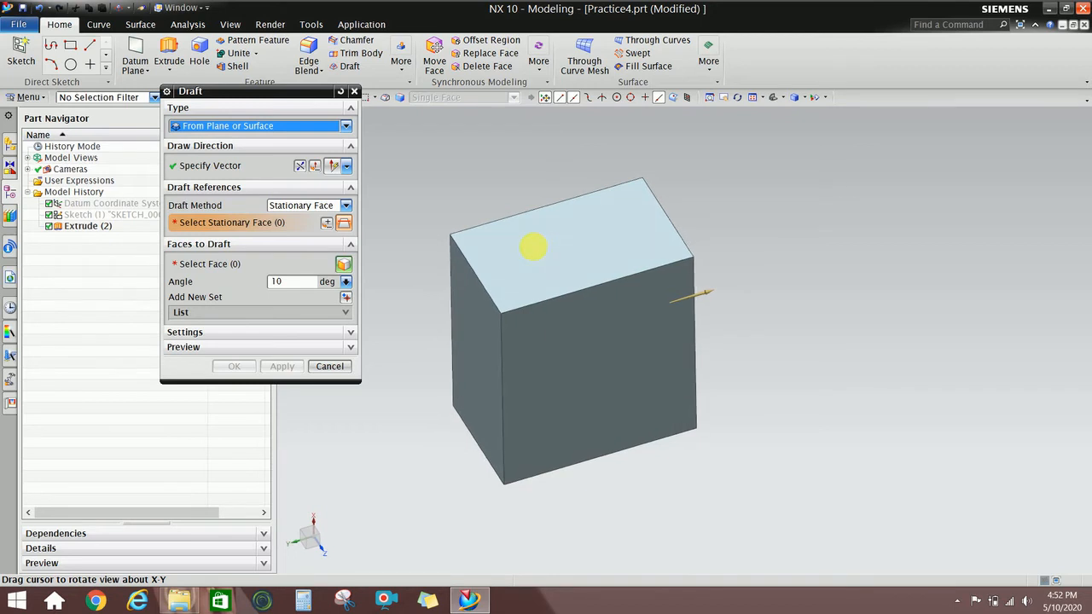
click(468, 318)
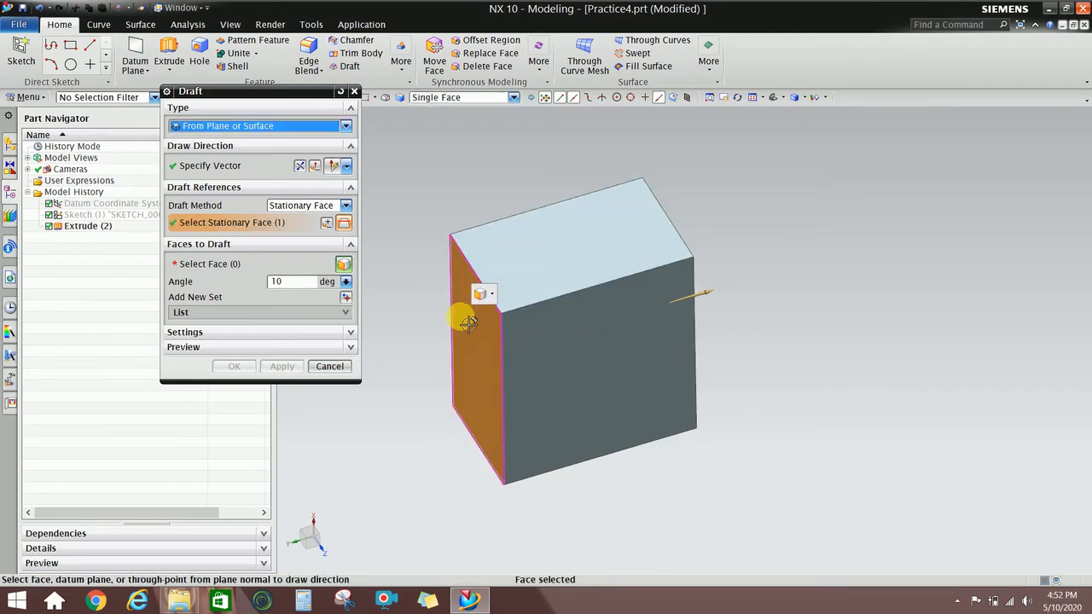
Select the four side faces and accept the draft at 10 degrees.
click(260, 267)
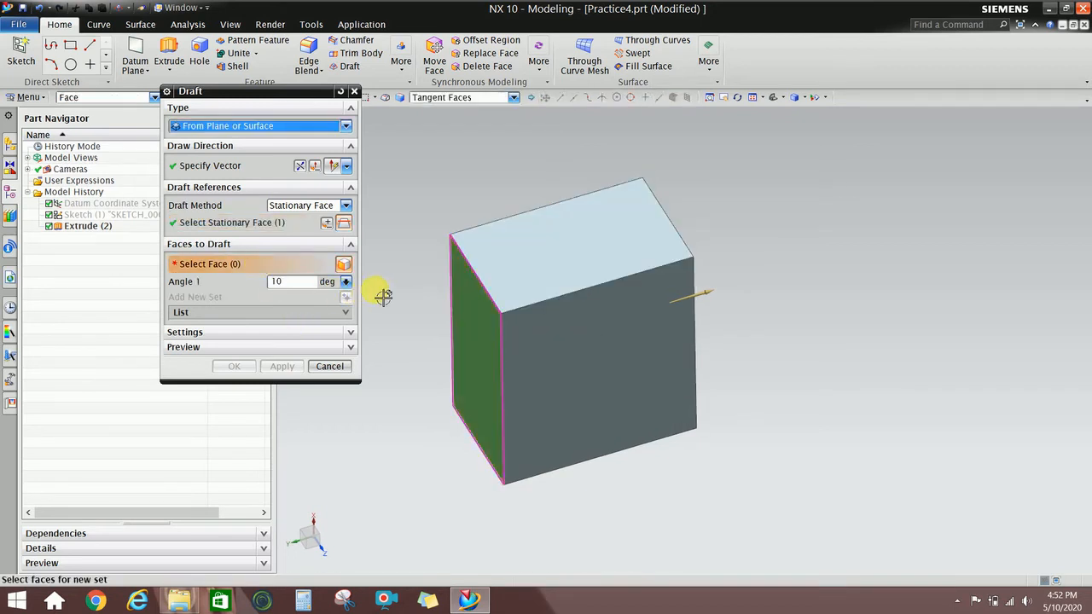
mouse_move(449, 307)
middle_down()
mouse_move(410, 297)
mouse_move(452, 325)
middle_up()
click(520, 353)
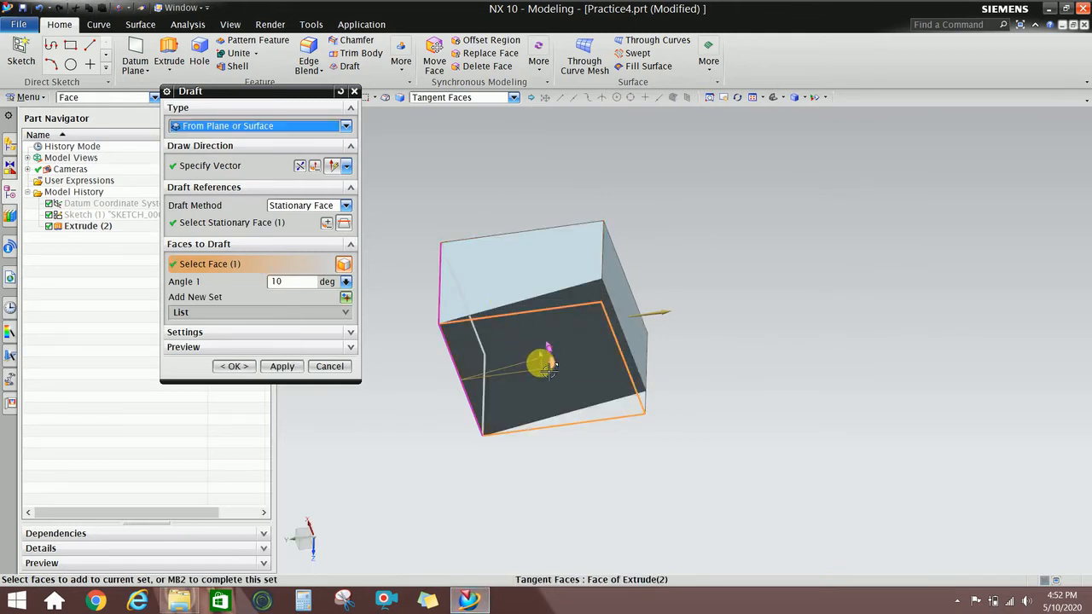
middle_drag(526, 336, 534, 268)
click(535, 316)
click(569, 313)
click(559, 308)
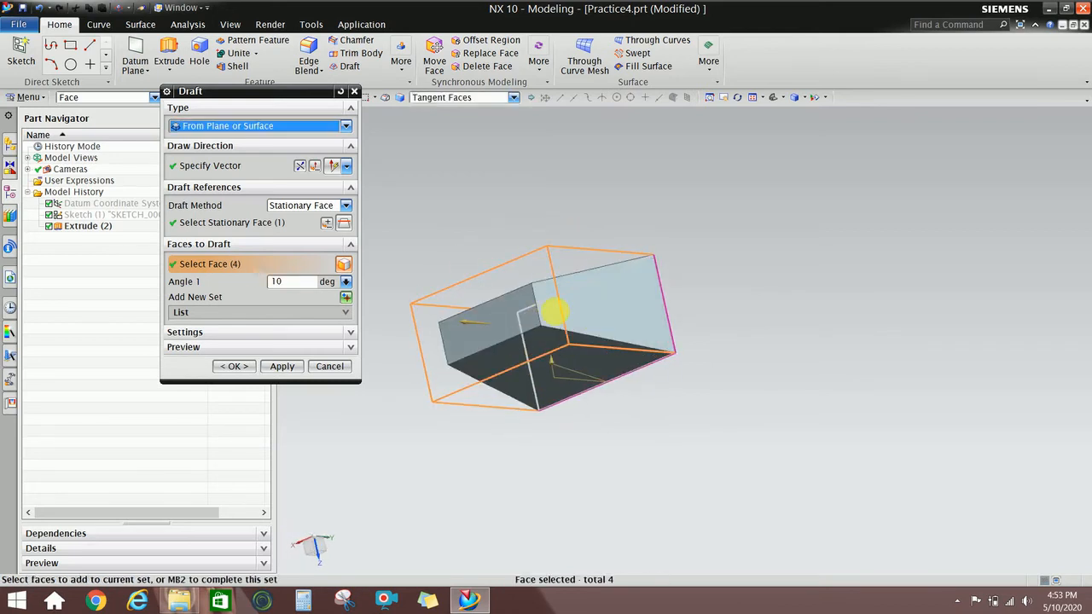
middle_drag(555, 310, 495, 288)
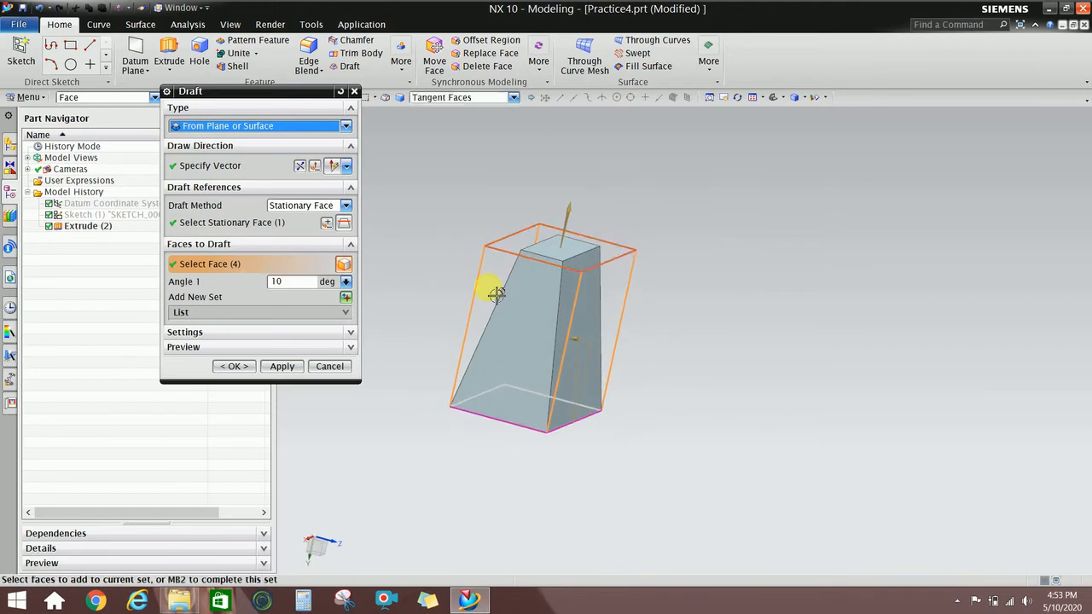
click(232, 367)
mouse_move(568, 305)
middle_down()
mouse_move(512, 300)
mouse_move(553, 312)
mouse_move(564, 290)
middle_up()
Edit Draft (5) with rollback and reduce its angle to 5 degrees.
right_click(563, 290)
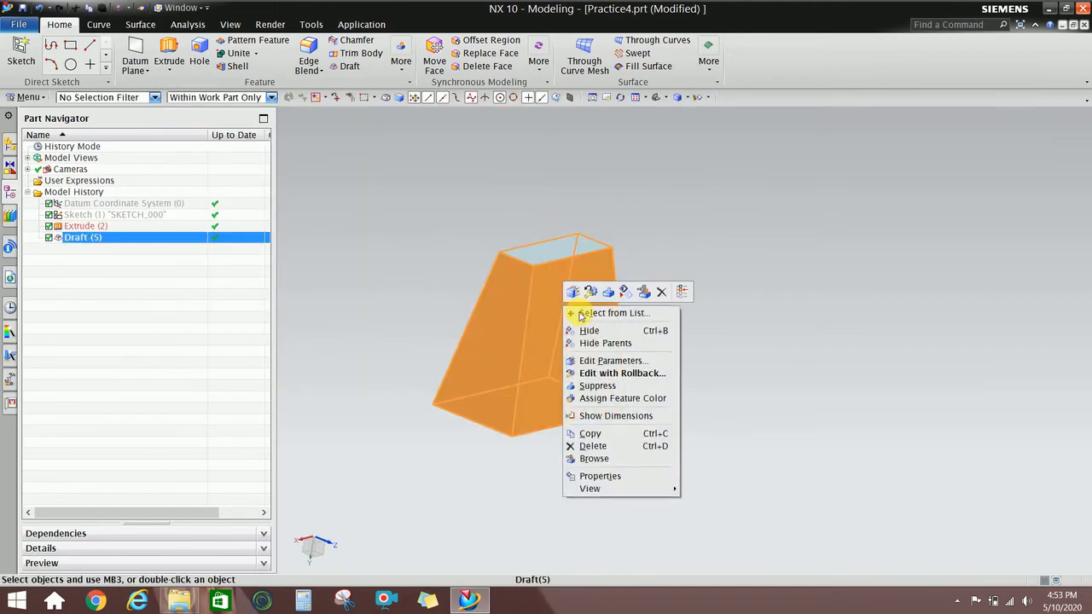
right_click(112, 239)
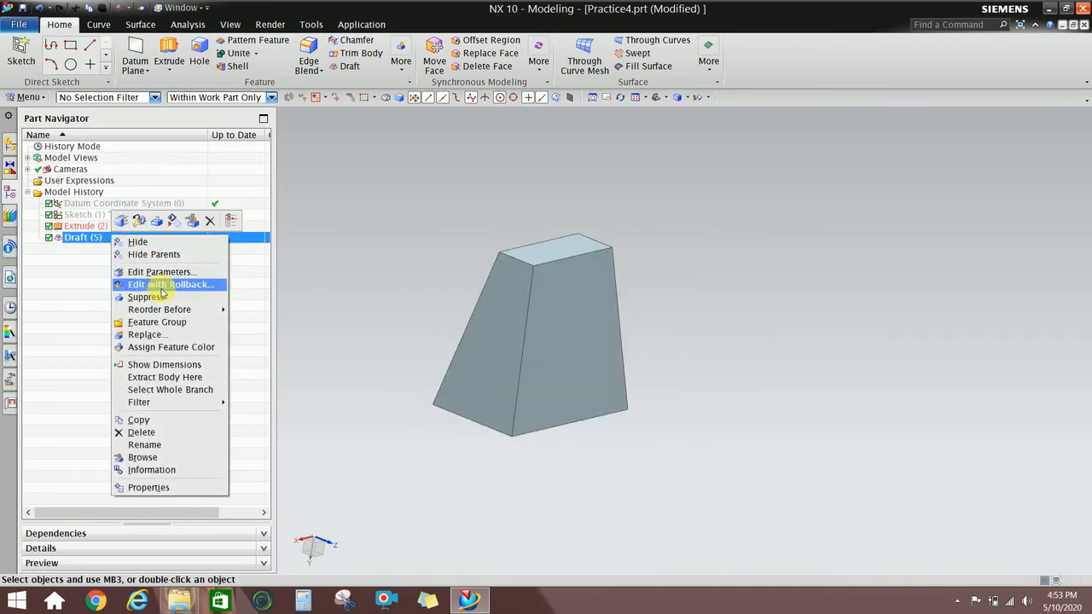
click(161, 288)
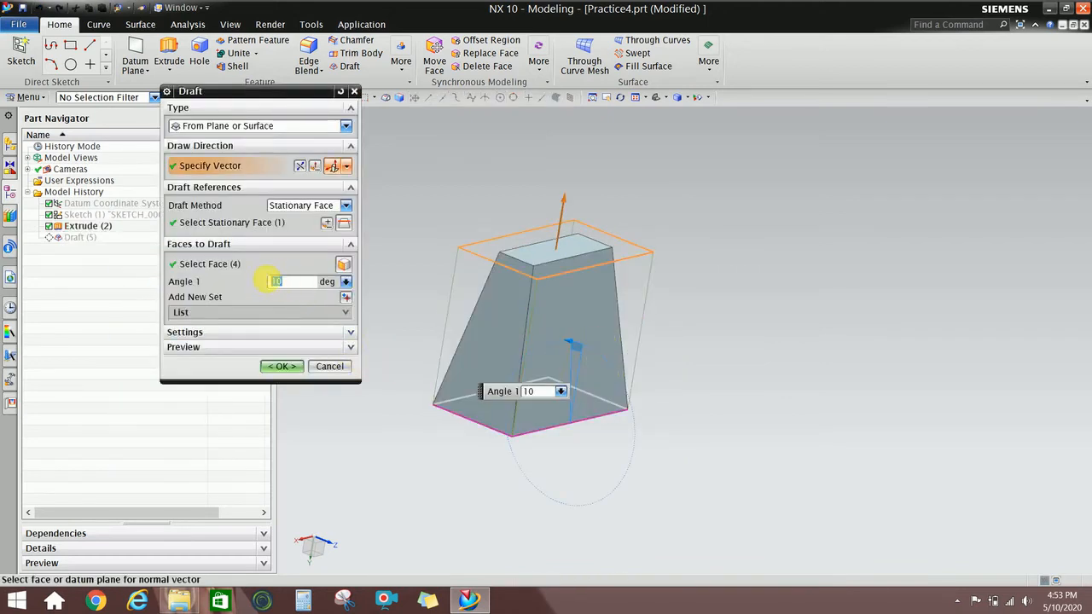
text(5)
key(Return)
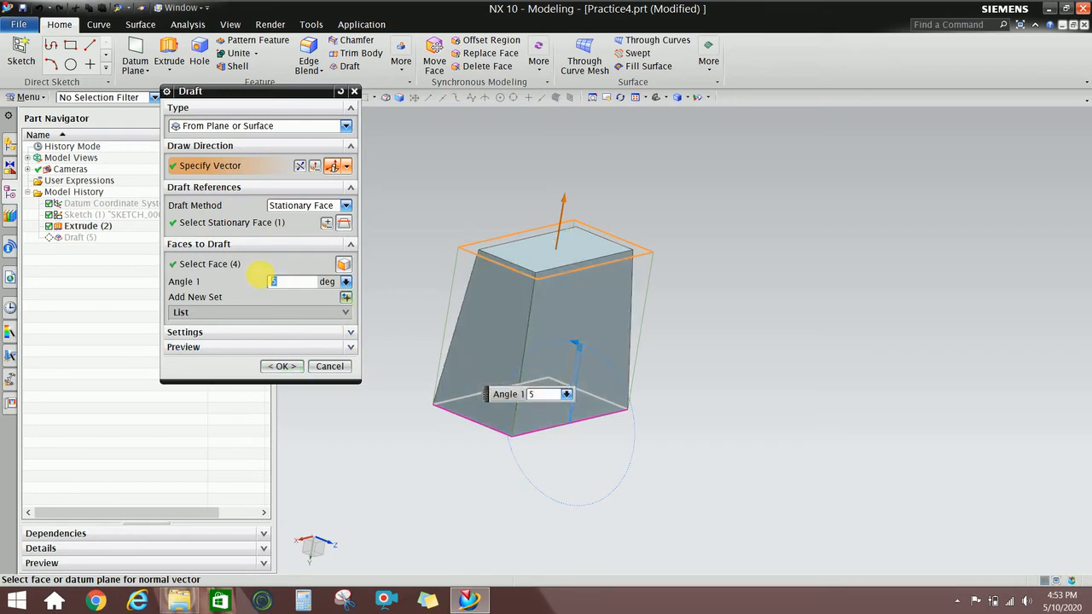
click(282, 367)
Reopen Draft (5), reverse its draw direction, and accept the flipped taper.
click(574, 345)
right_click(566, 342)
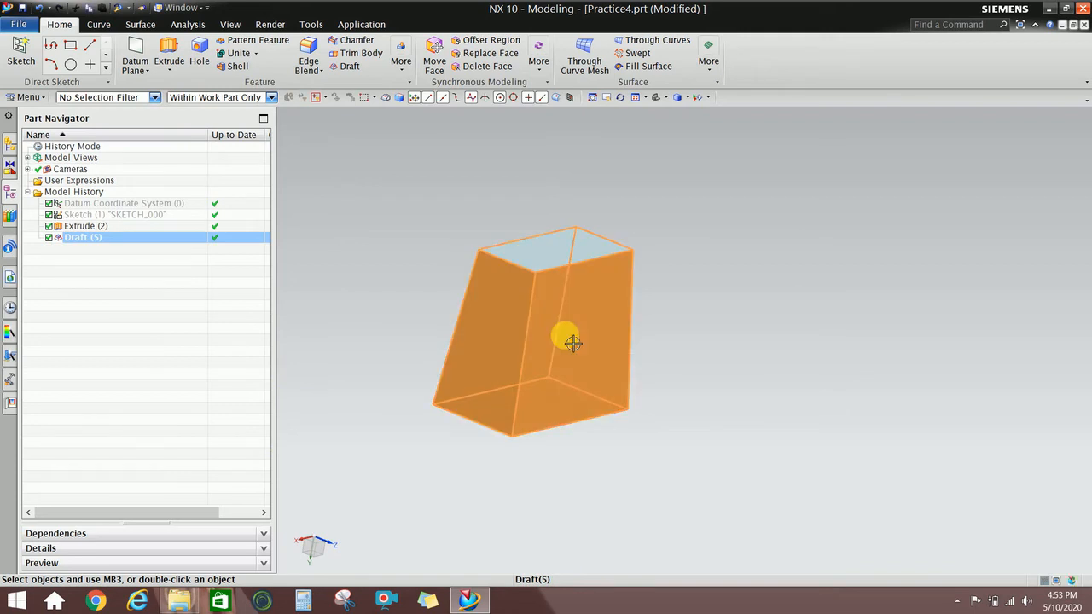
right_click(115, 243)
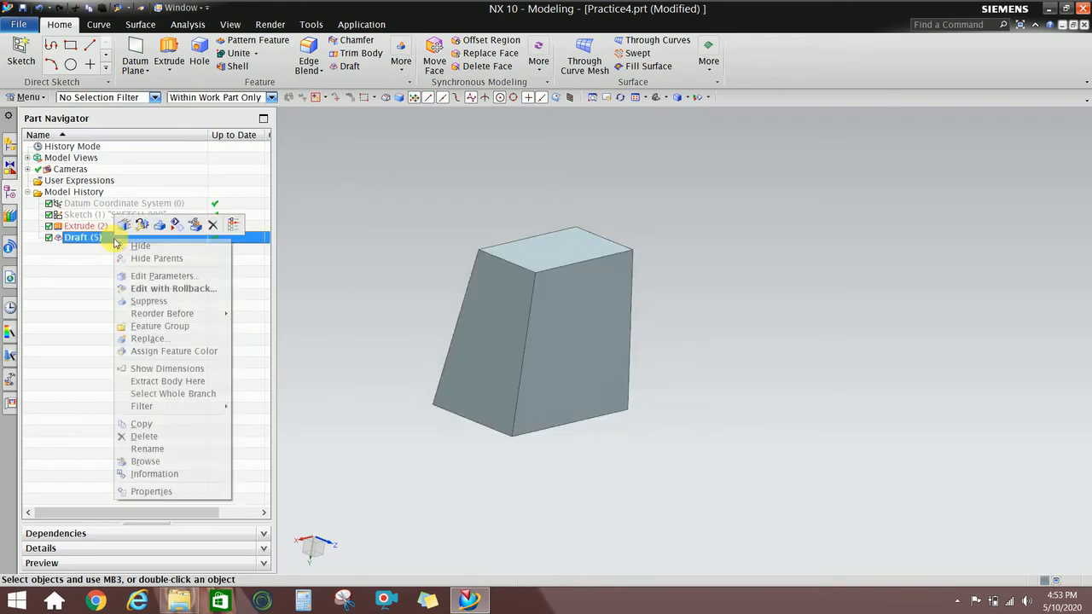
click(152, 290)
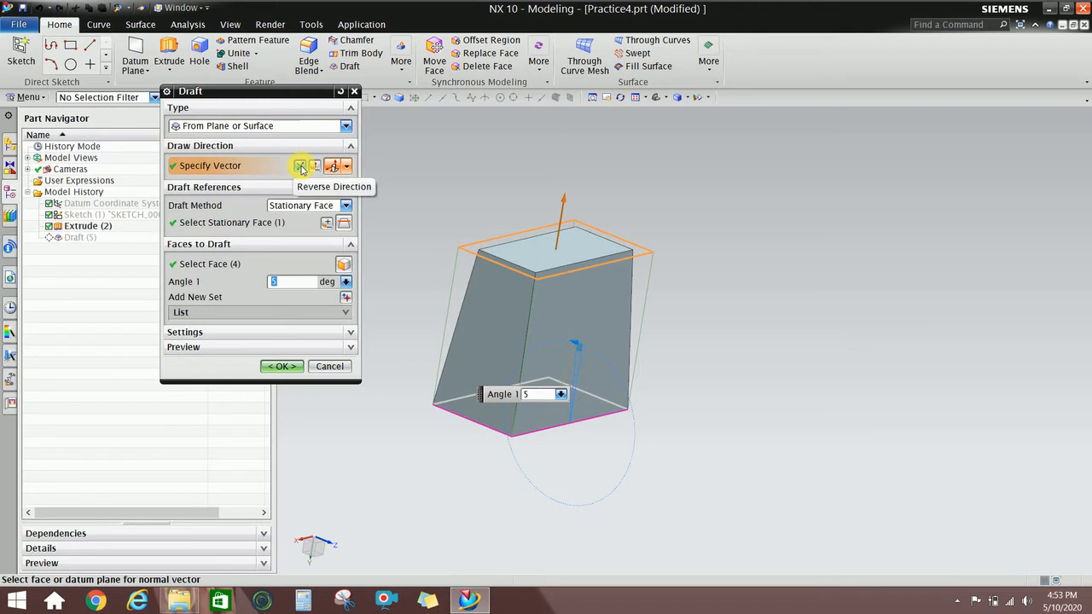
double_click(567, 207)
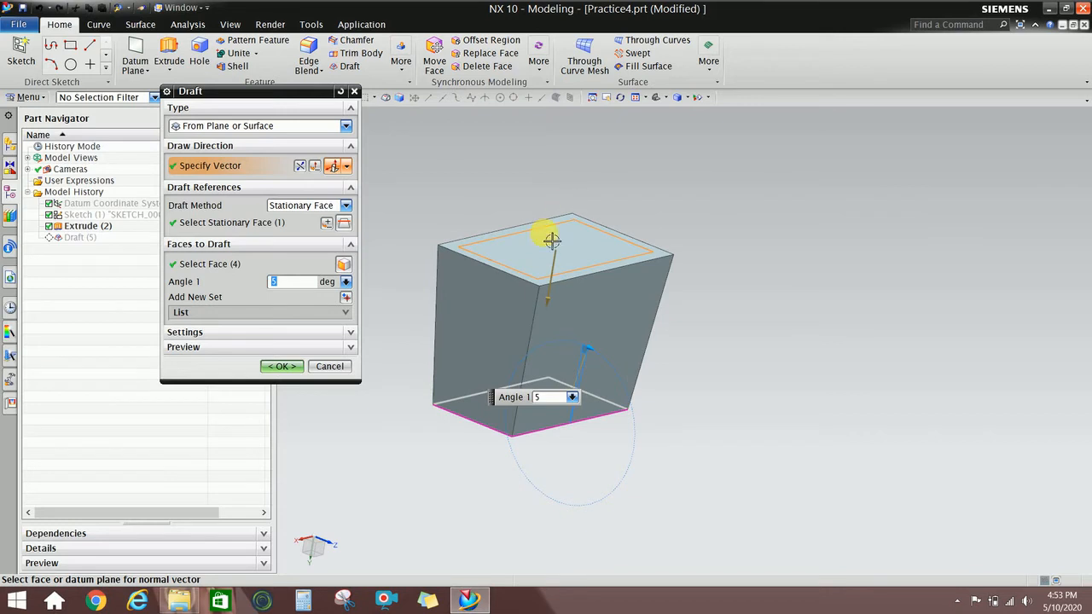
middle_drag(554, 245, 571, 256)
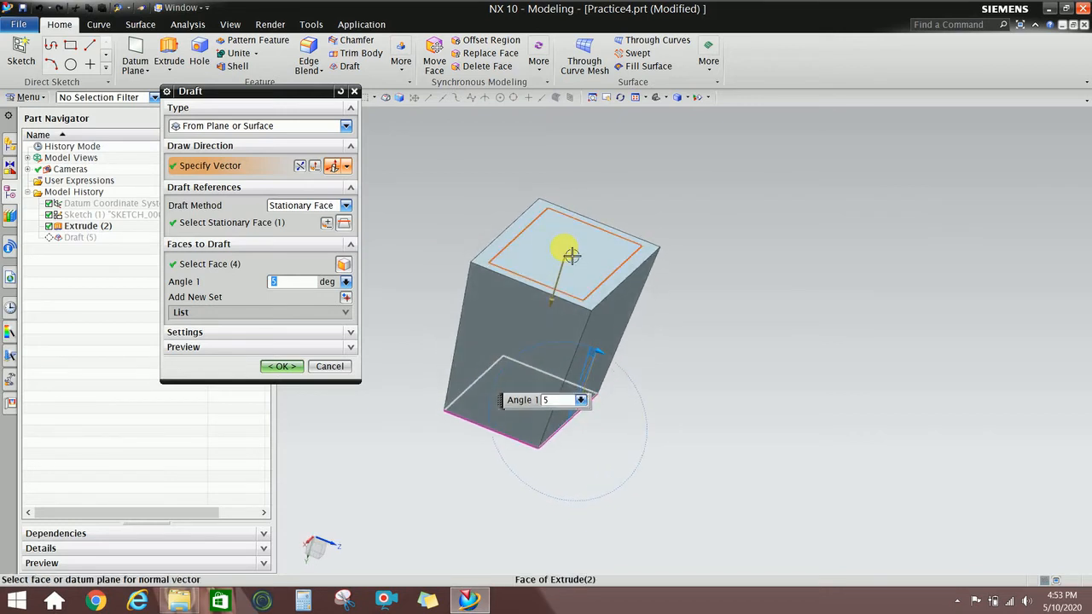
click(281, 366)
middle_drag(558, 302, 615, 288)
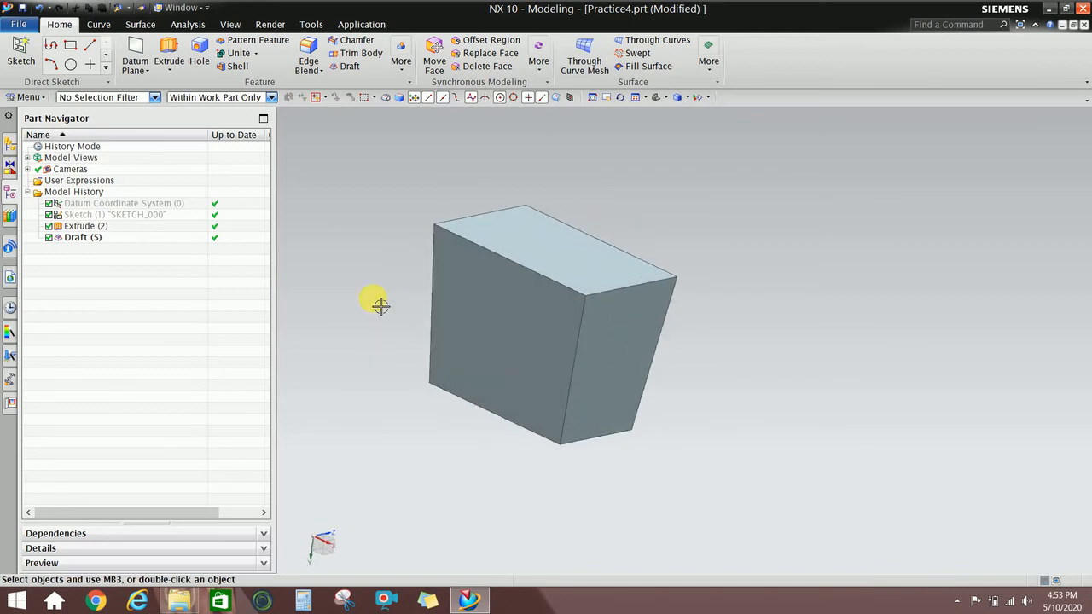
middle_drag(378, 302, 374, 273)
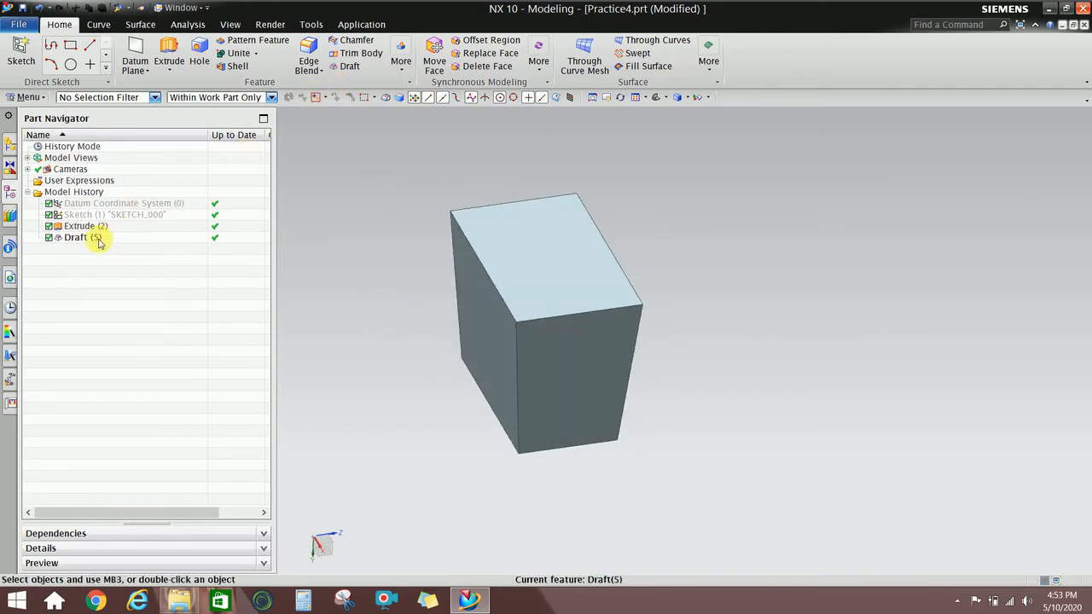
click(97, 238)
right_click(97, 238)
Delete Draft (5) and start a From Edges draft using the bottom face for draw direction.
click(195, 227)
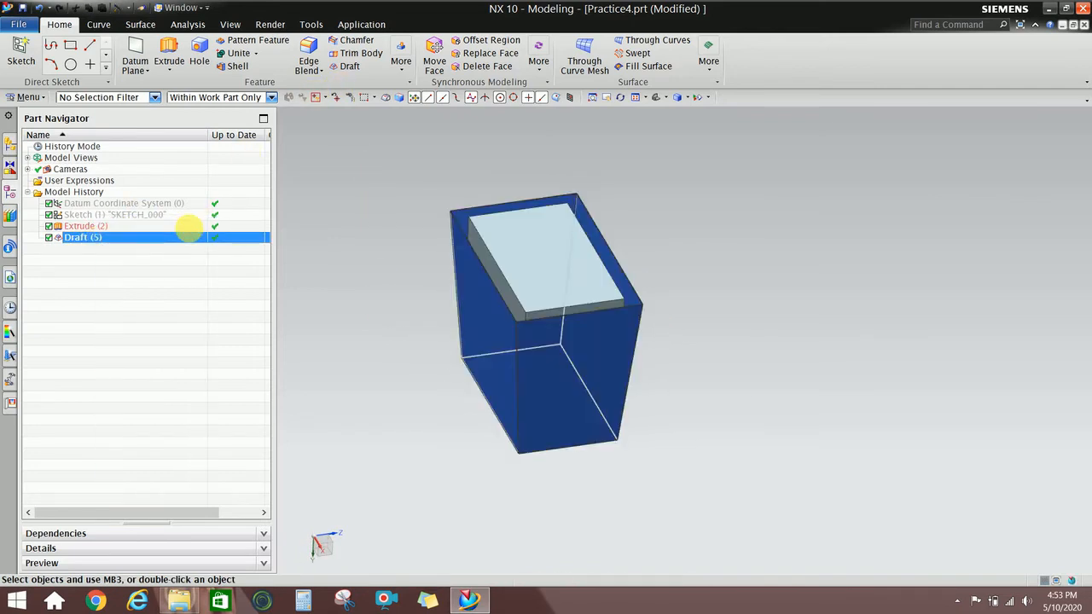
click(357, 69)
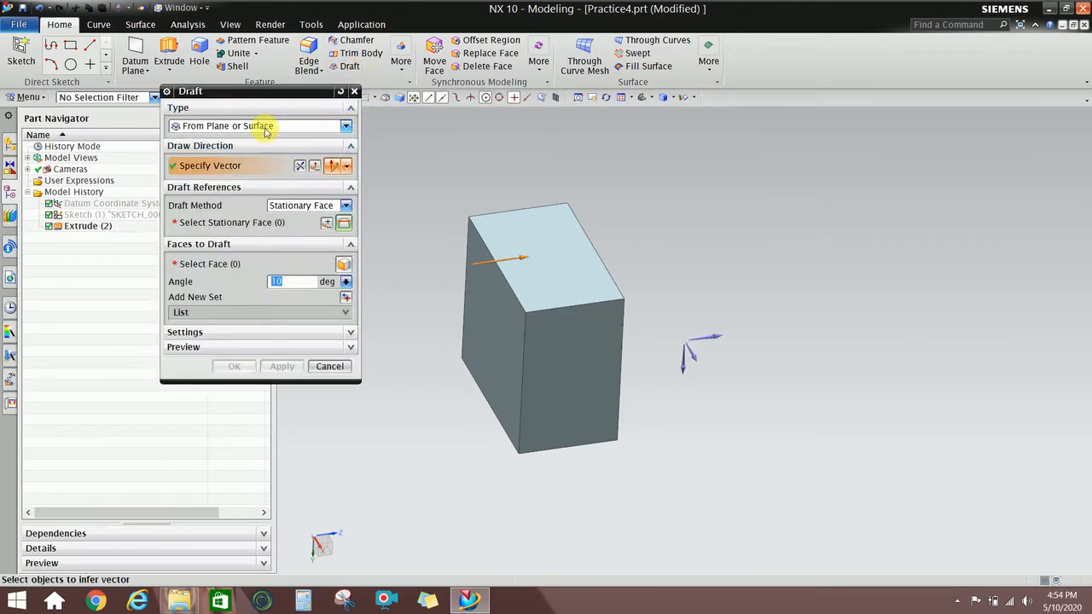
click(267, 129)
click(245, 155)
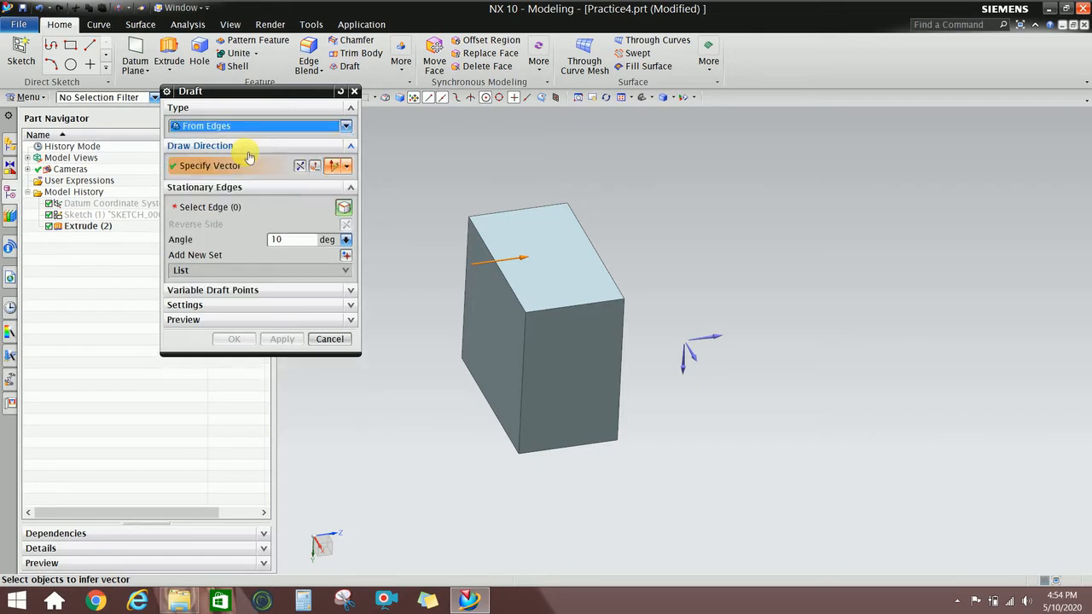
middle_drag(459, 233, 549, 186)
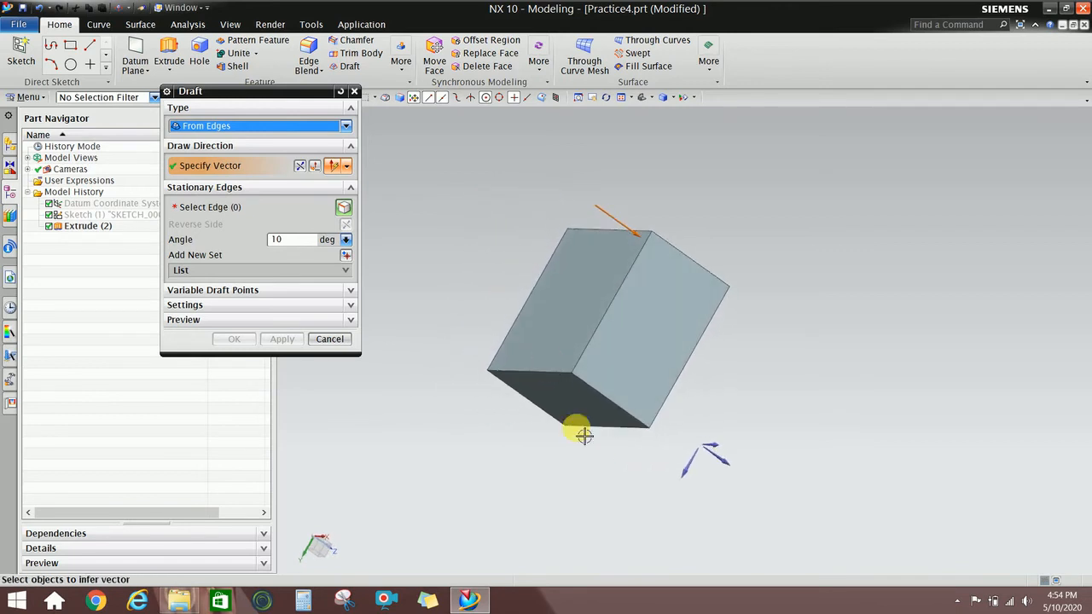
scroll(568, 410, up, 3)
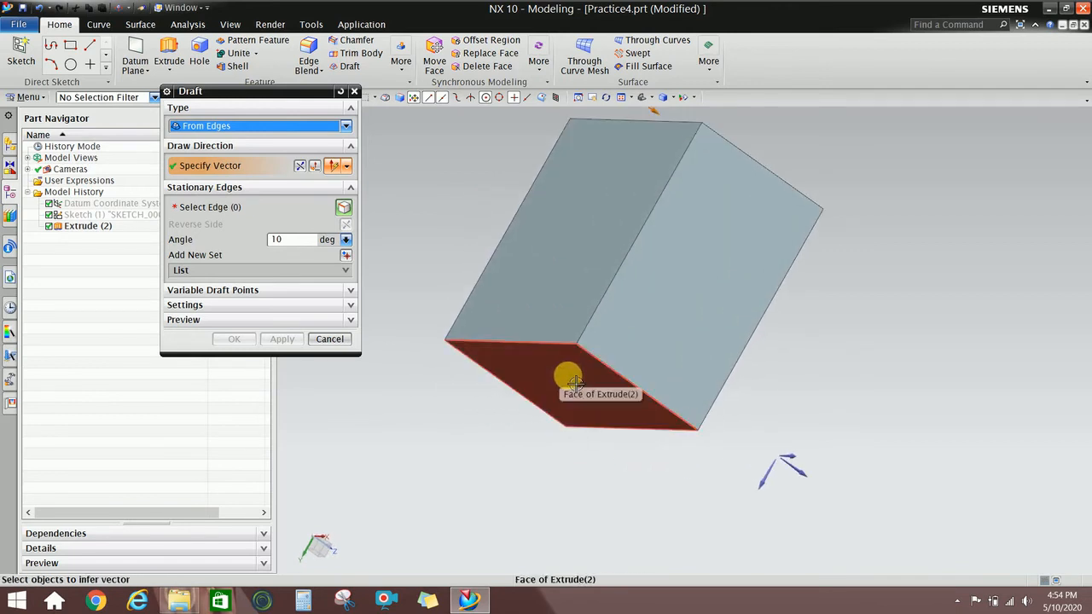
click(570, 384)
Pick the four bottom edges as stationary and accept the 10-degree edge draft.
scroll(593, 432, down, 1)
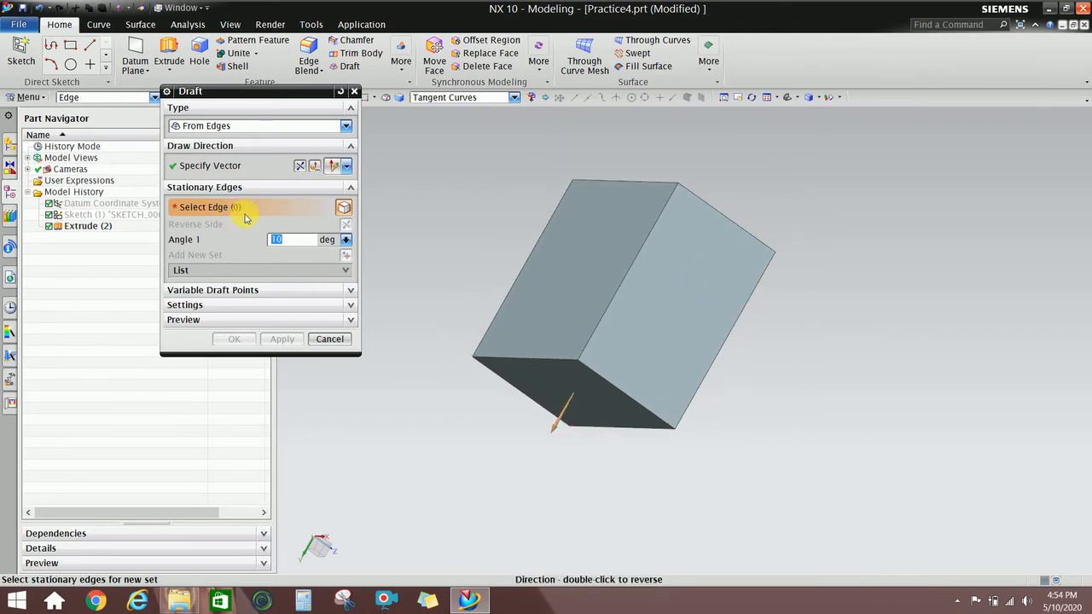
click(541, 365)
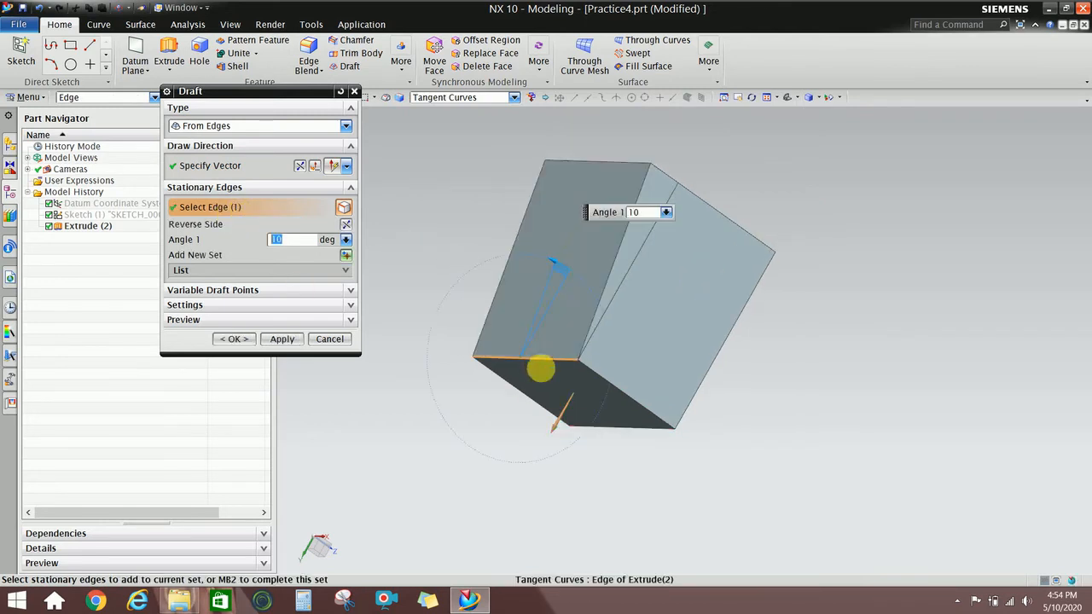
click(618, 389)
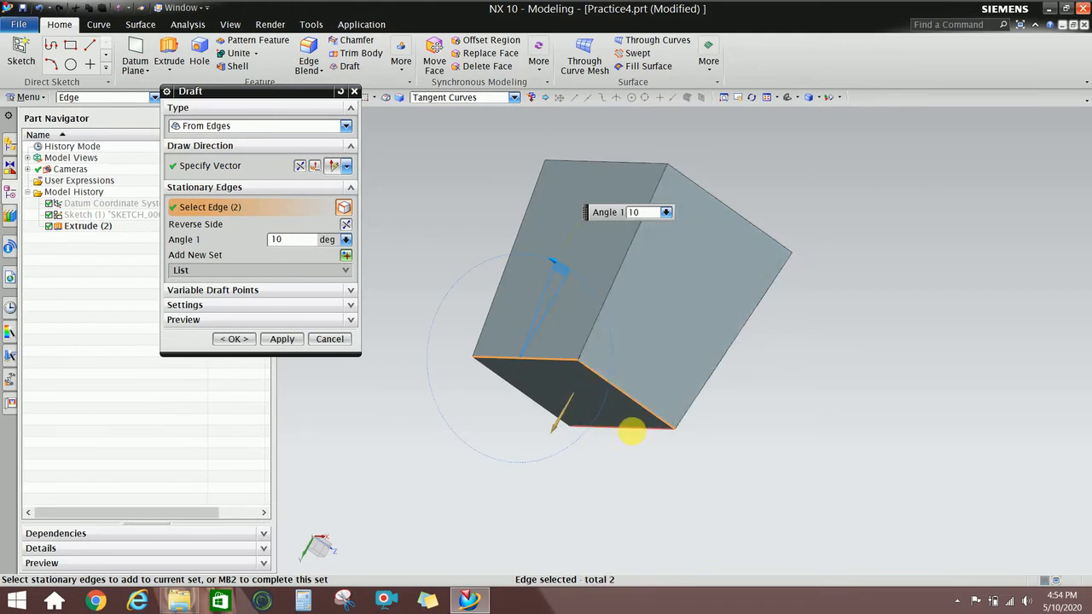
click(632, 430)
middle_drag(555, 397, 512, 371)
click(656, 407)
click(233, 339)
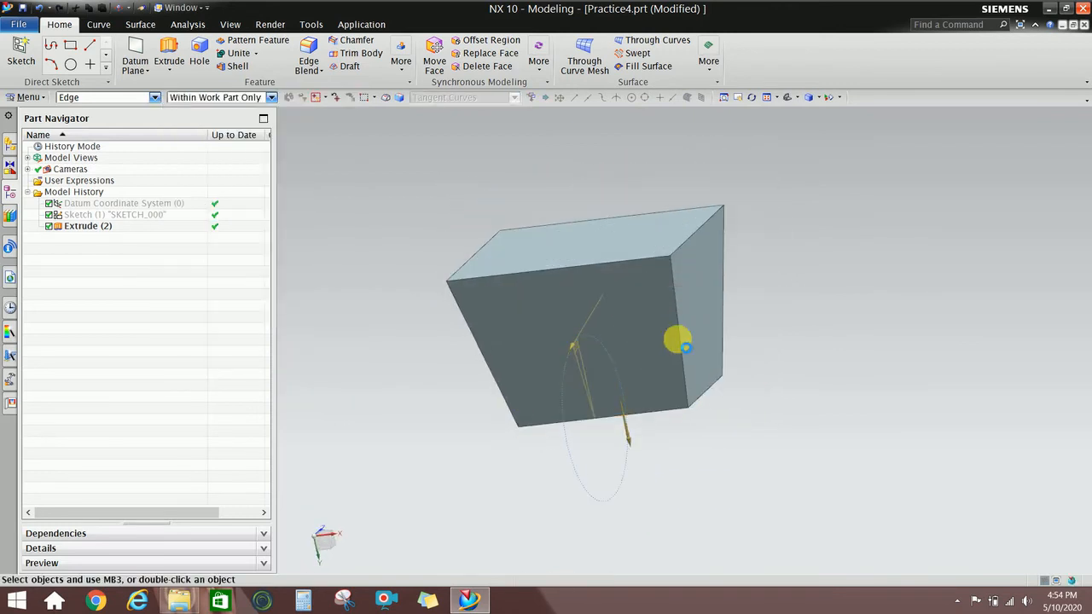
middle_drag(686, 346, 657, 342)
Change the Draft (6) edge draft angle to 5 degrees.
right_click(102, 242)
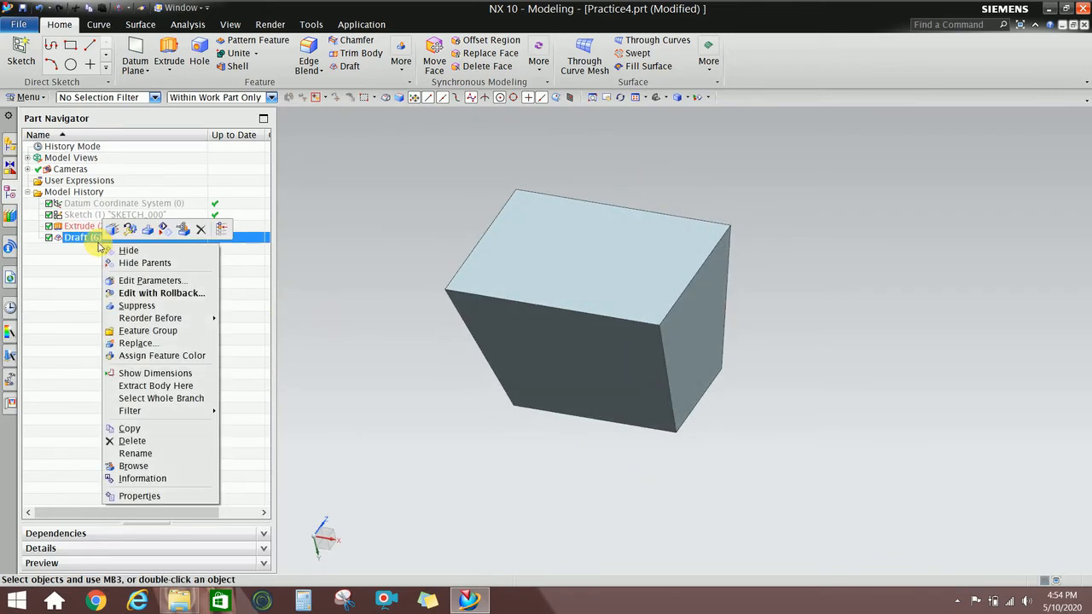
click(136, 294)
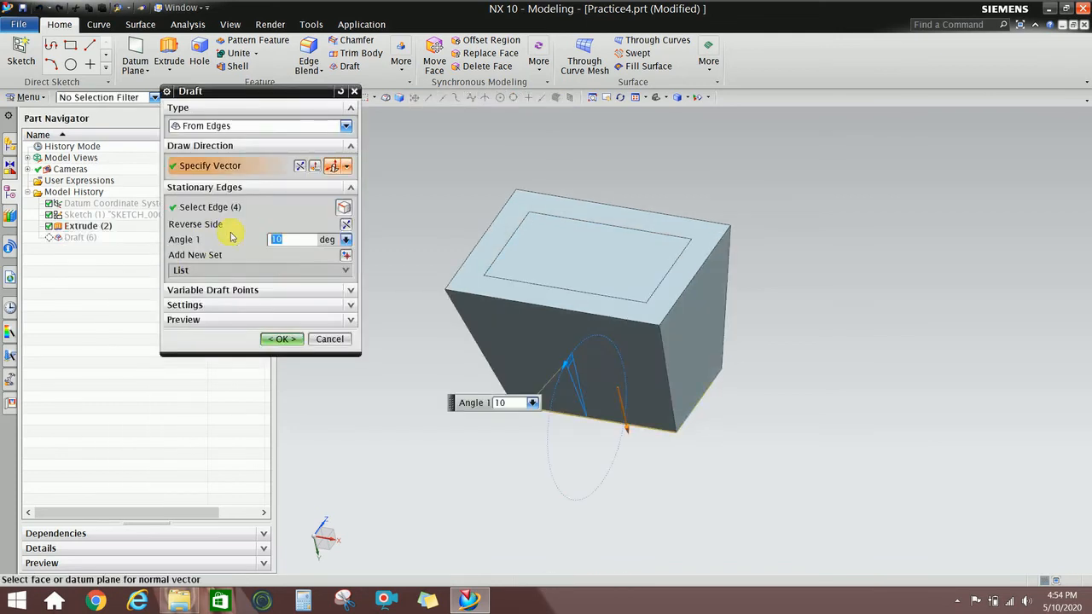
text(5)
key(Return)
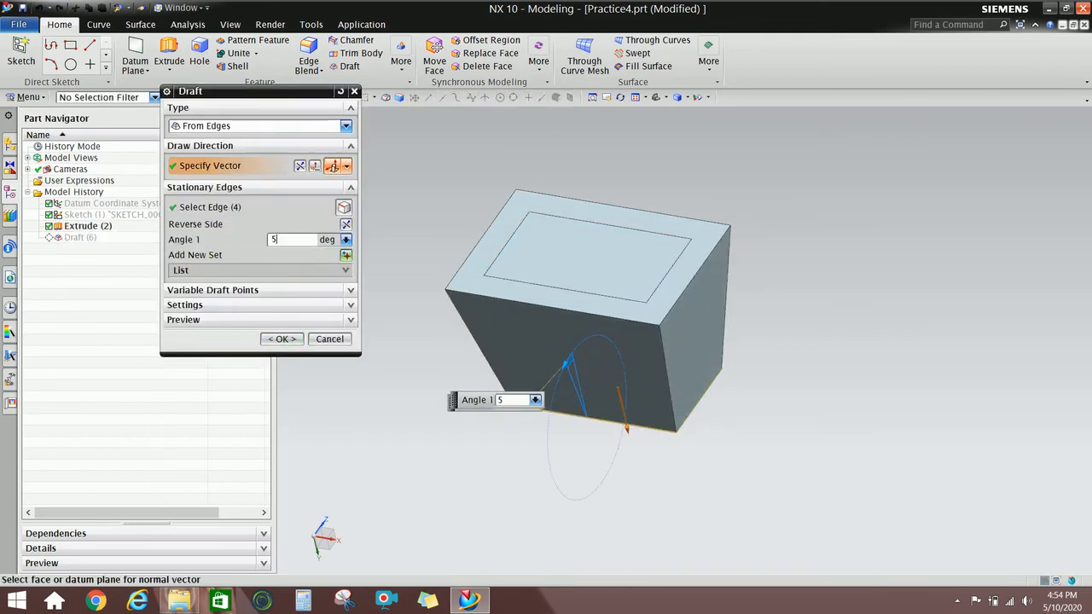
click(281, 340)
mouse_move(595, 307)
middle_down()
mouse_move(570, 232)
mouse_move(541, 196)
mouse_move(558, 193)
mouse_move(564, 208)
mouse_move(561, 271)
mouse_move(590, 327)
mouse_move(555, 358)
mouse_move(596, 318)
middle_up()
Reverse the draft direction of Draft (6) using Edit with Rollback.
right_click(134, 247)
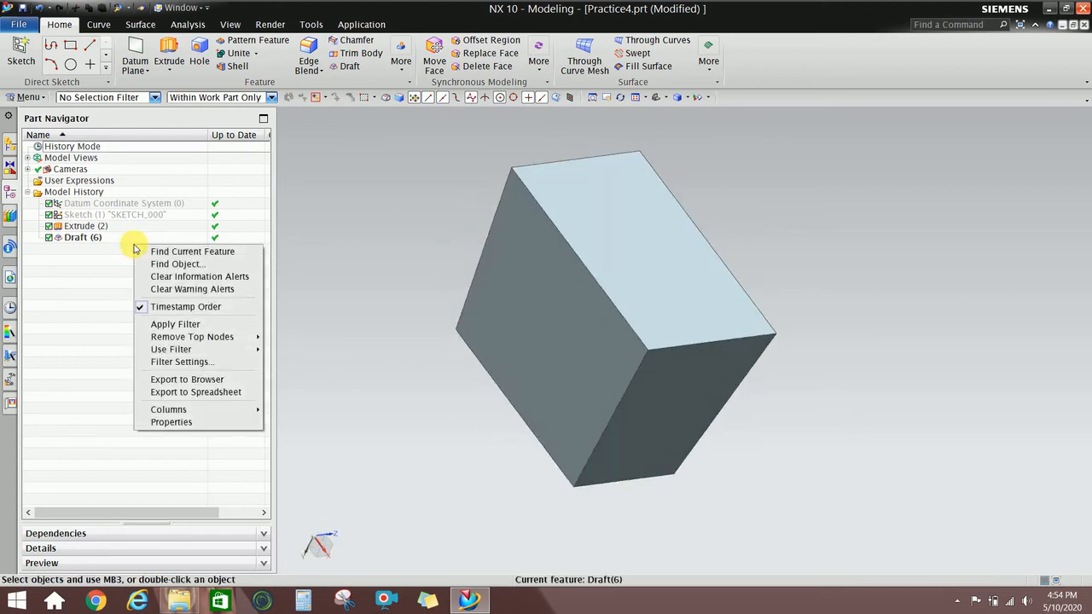
click(124, 237)
right_click(126, 237)
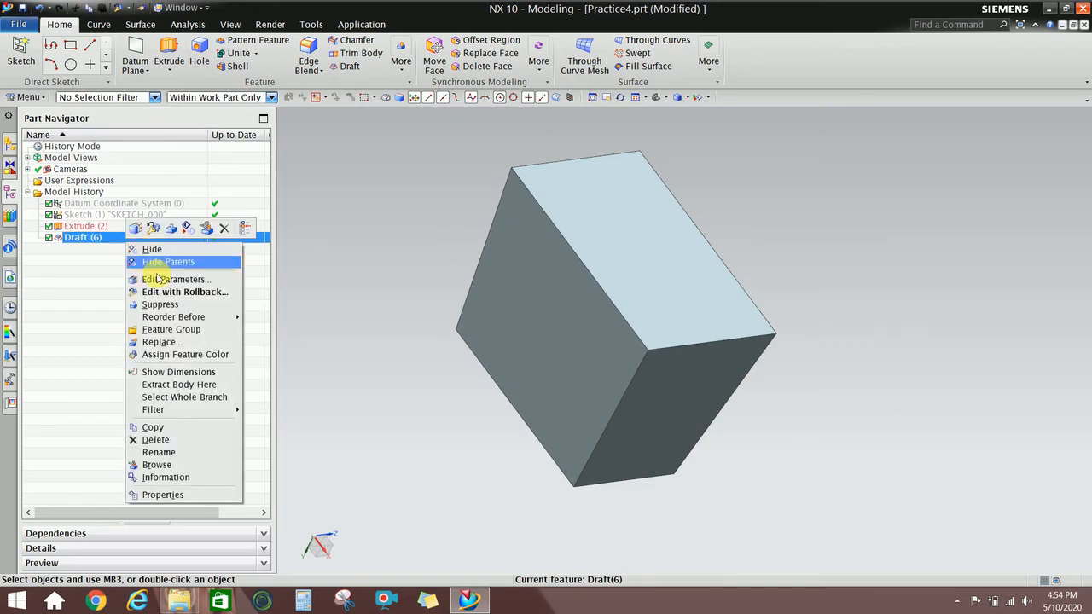
click(209, 291)
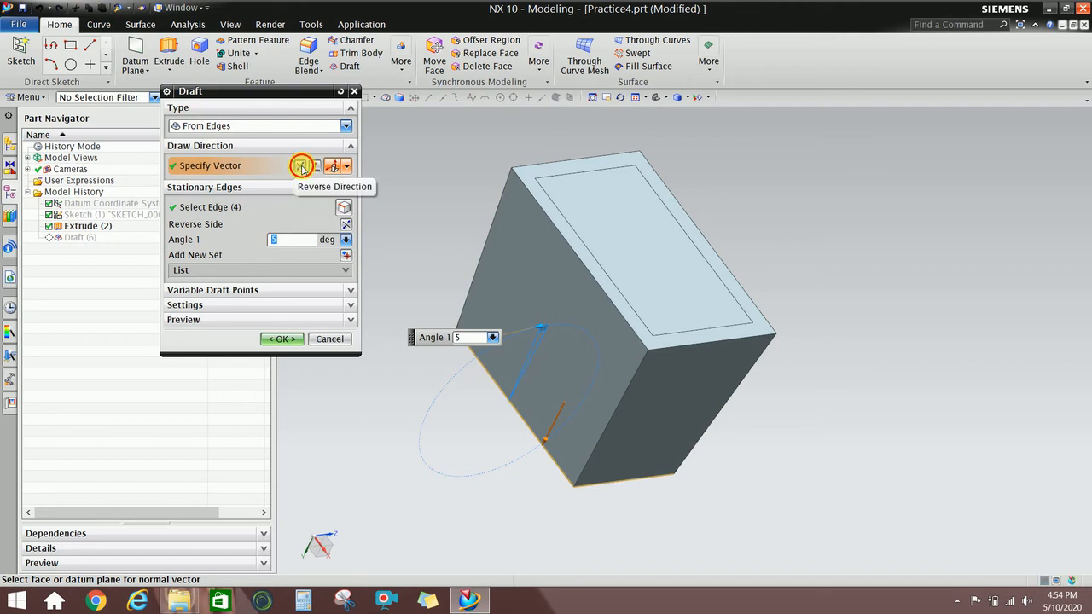
click(301, 167)
click(282, 338)
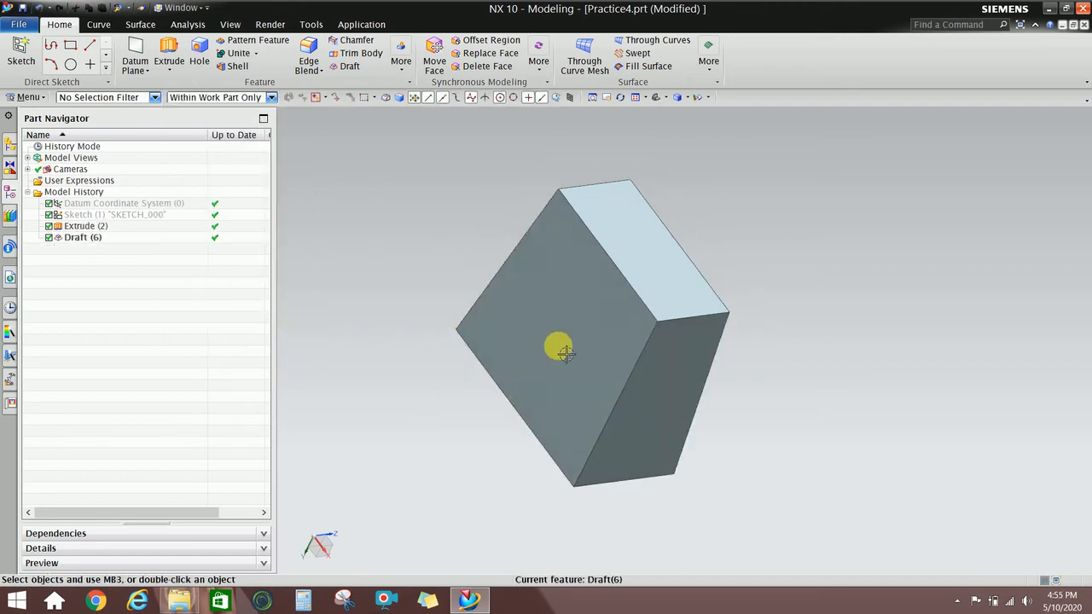
middle_drag(561, 348, 580, 358)
Delete Draft (6) from the model history.
click(581, 358)
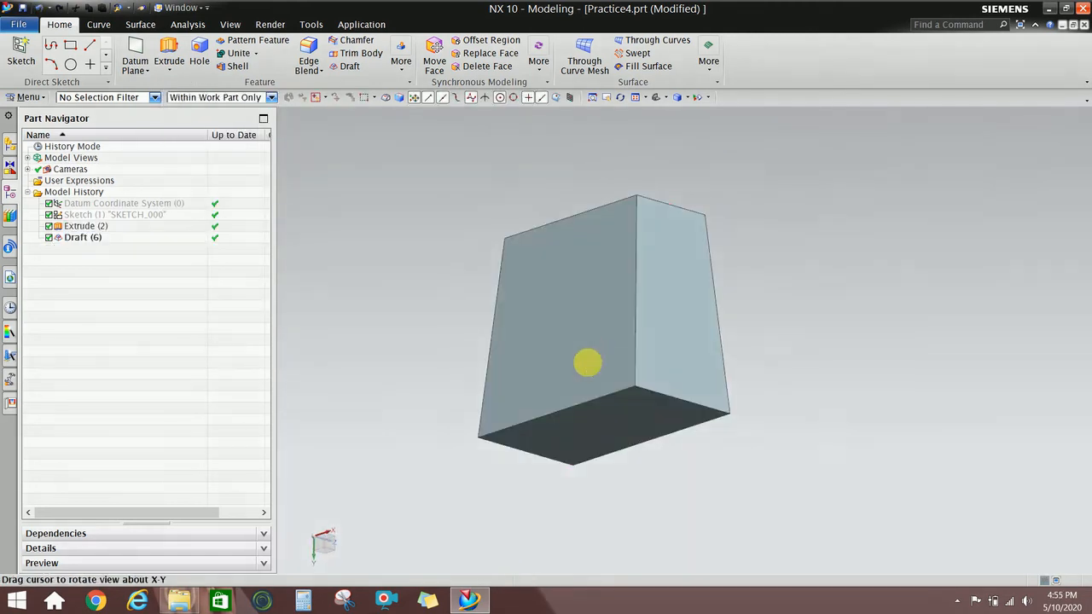
middle_drag(587, 364, 605, 273)
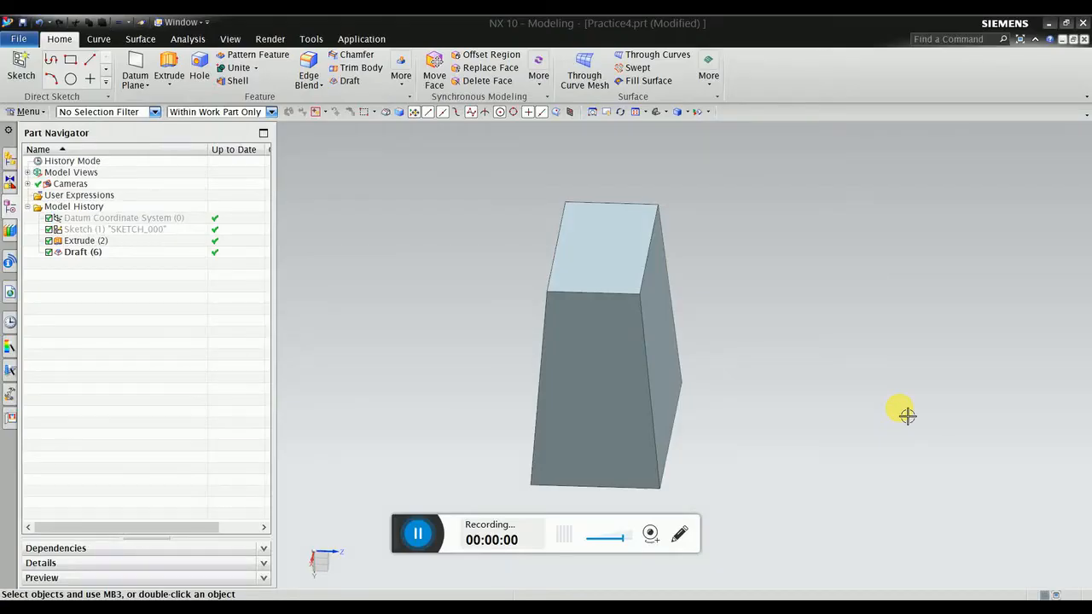
mouse_move(464, 402)
middle_down()
mouse_move(481, 395)
mouse_move(504, 408)
mouse_move(485, 403)
middle_up()
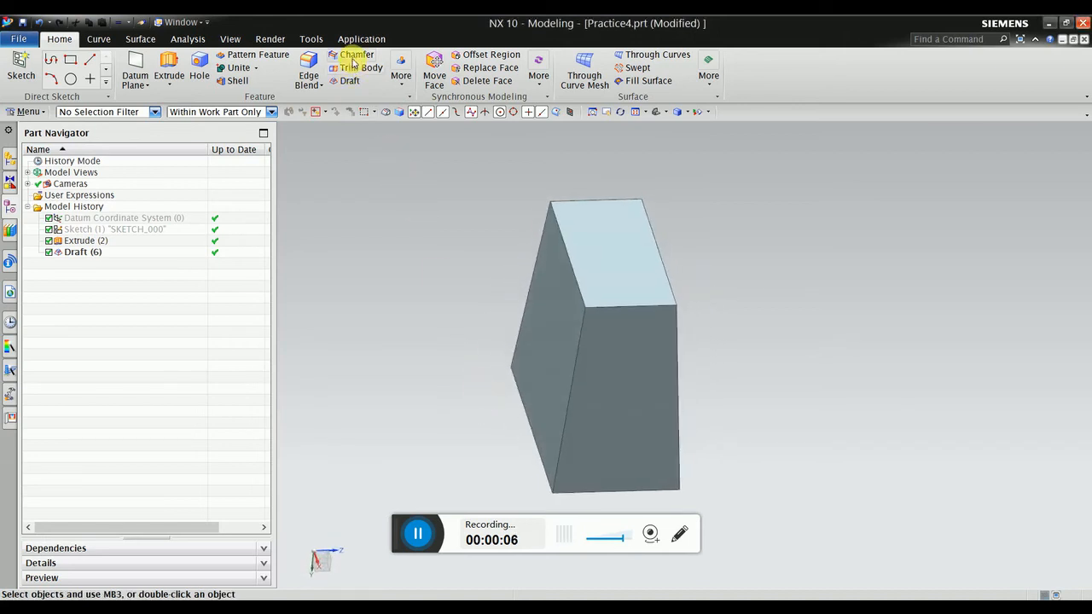
right_click(144, 253)
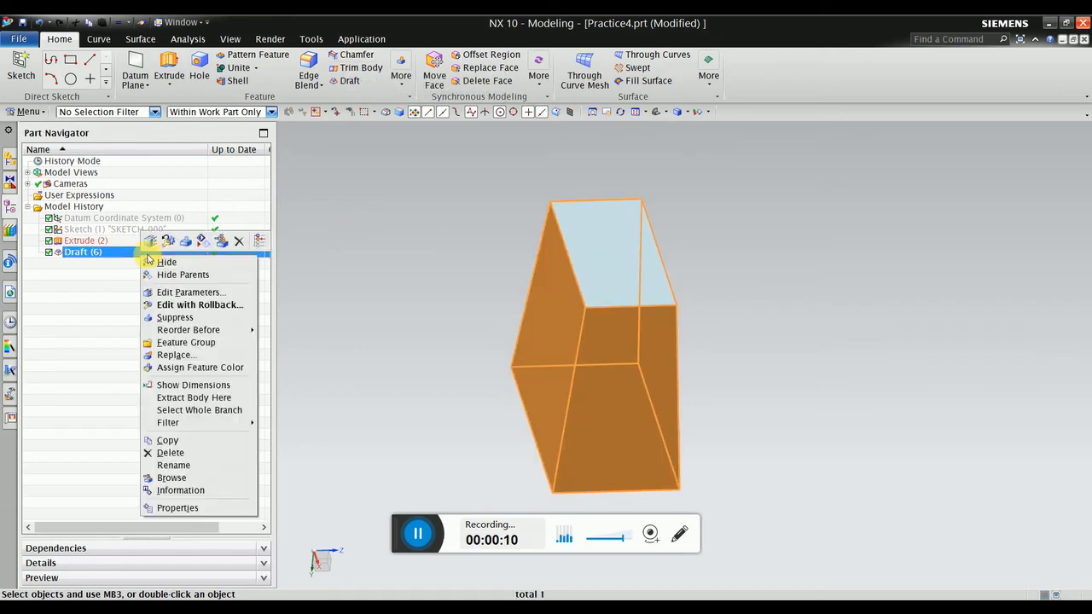
click(242, 247)
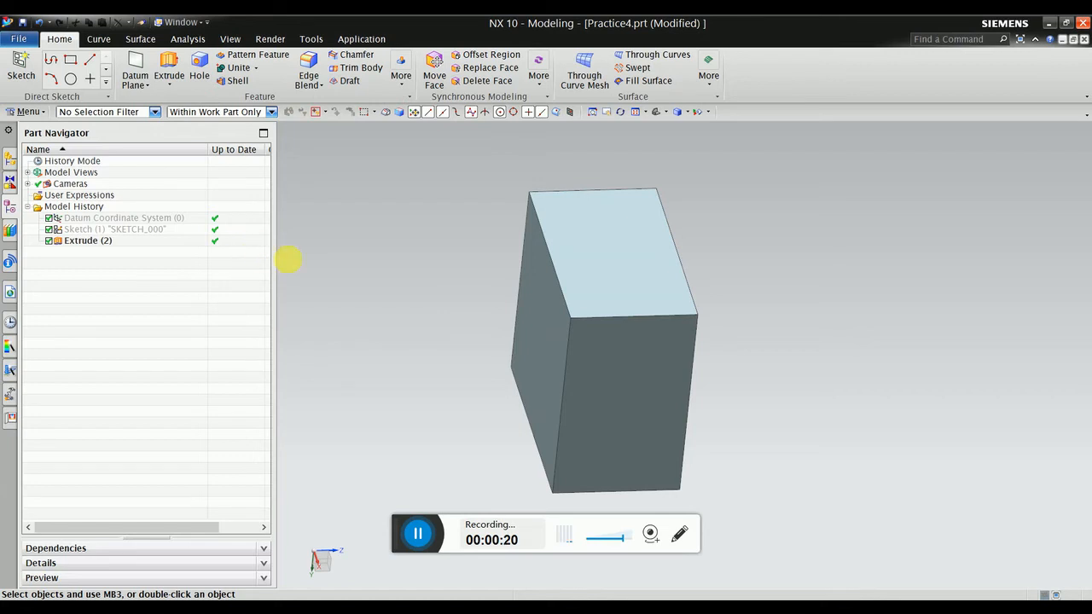
Start a chamfer and keep the Symmetric cross section.
middle_drag(391, 273, 410, 276)
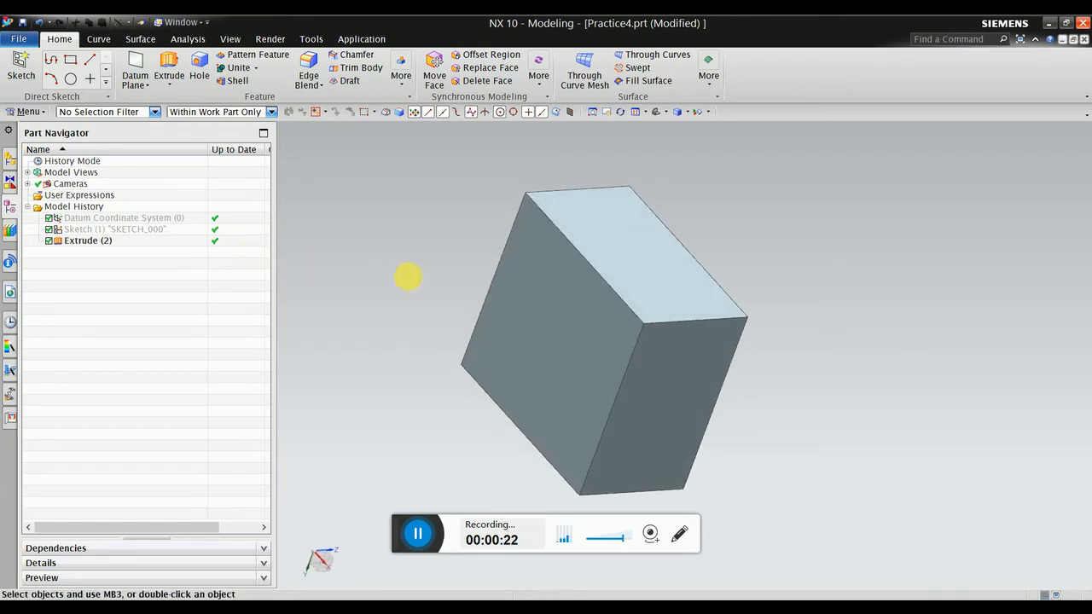
click(357, 56)
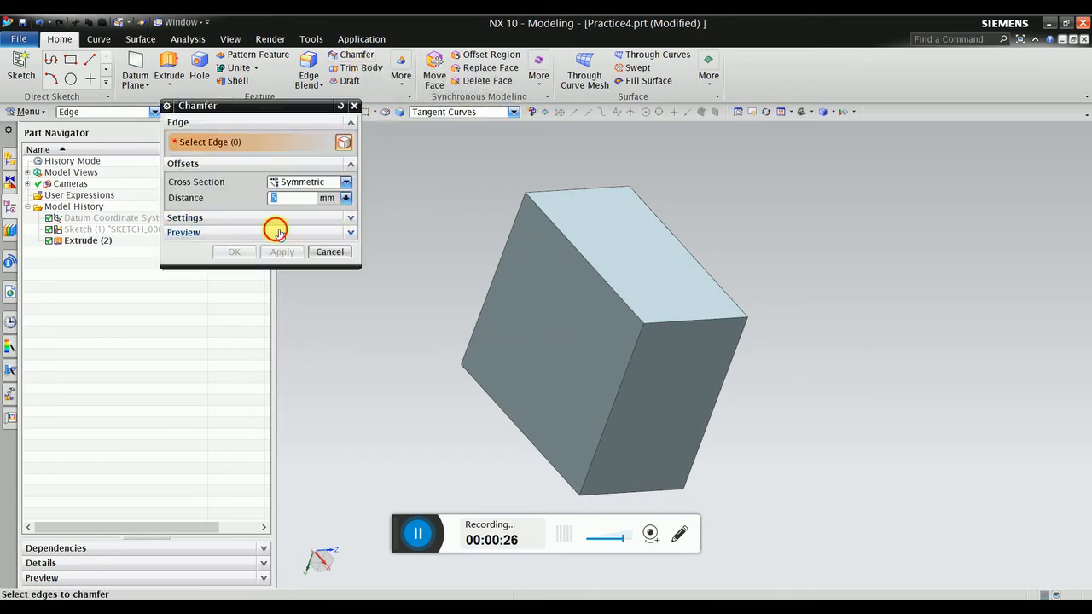
click(278, 232)
click(275, 219)
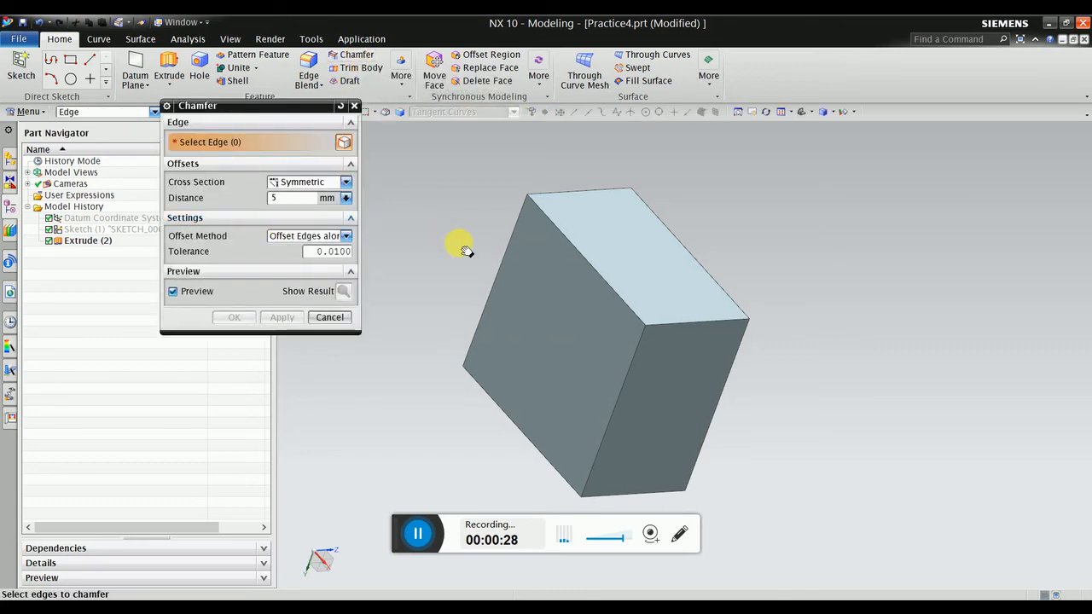
shift+middle_drag(465, 250, 545, 238)
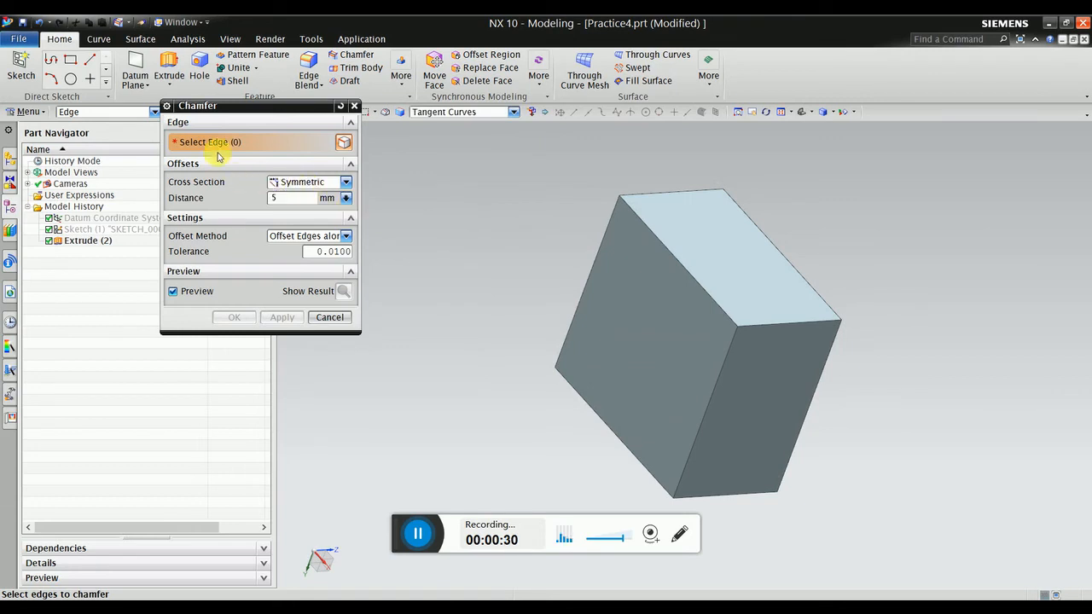
drag(228, 110, 201, 132)
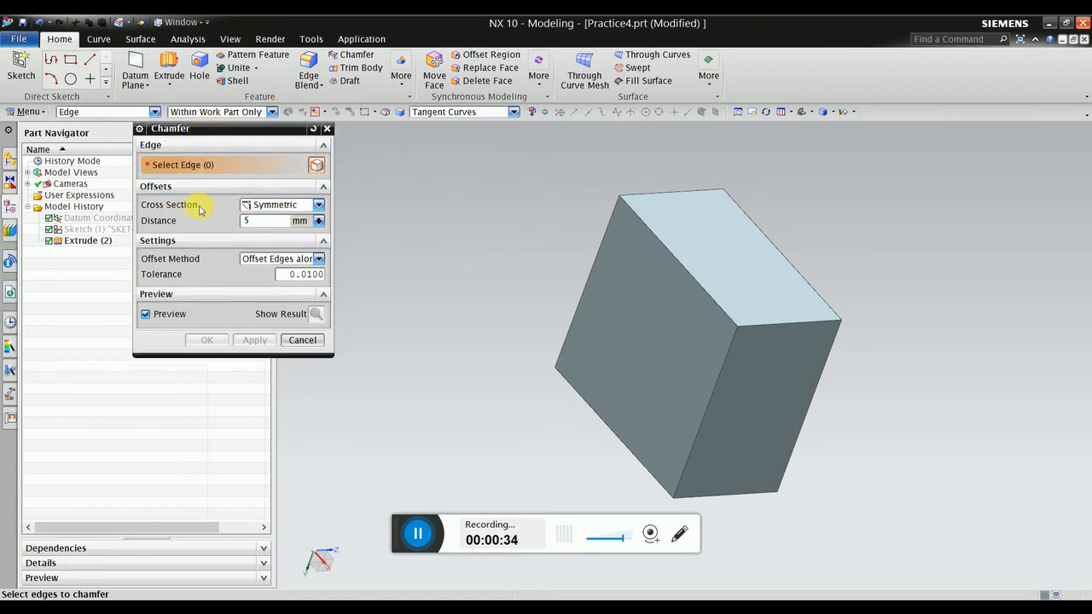
click(255, 205)
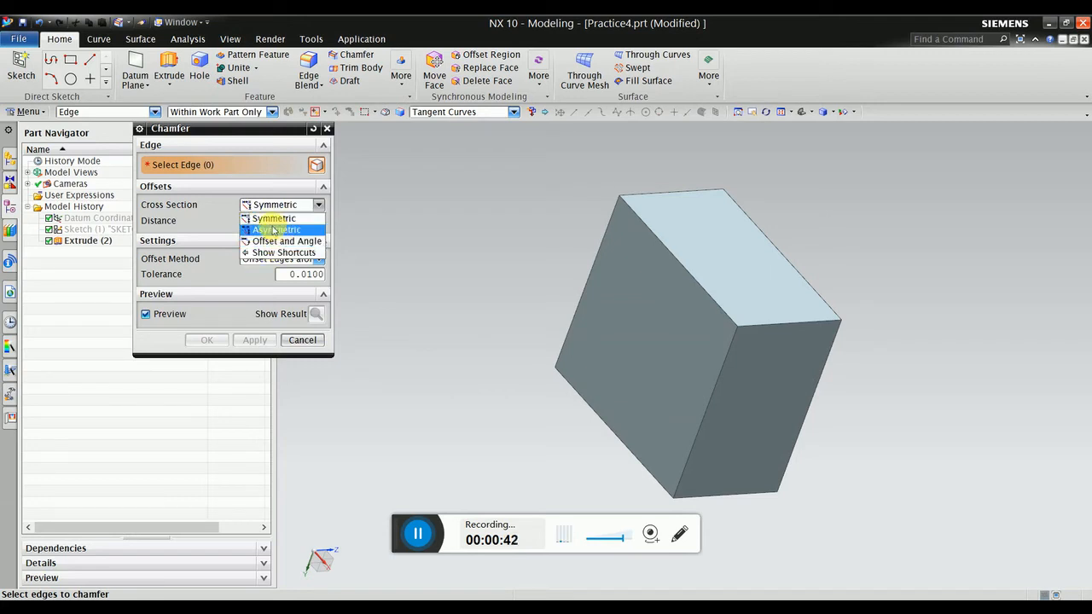
click(268, 176)
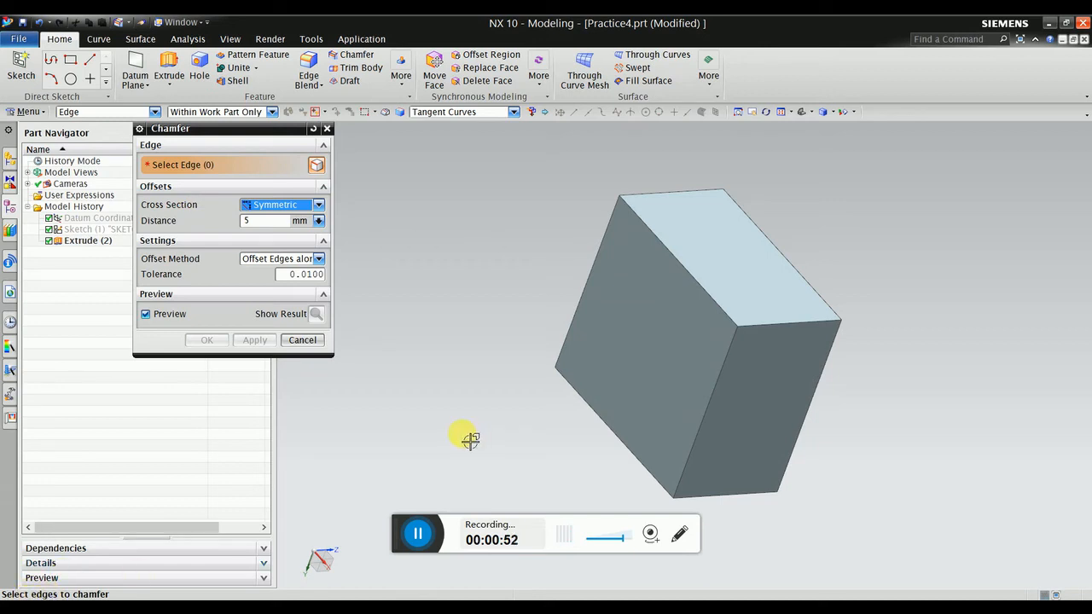
Select a top edge, set the chamfer distance to 10 mm, and accept.
click(764, 328)
scroll(832, 321, up, 5)
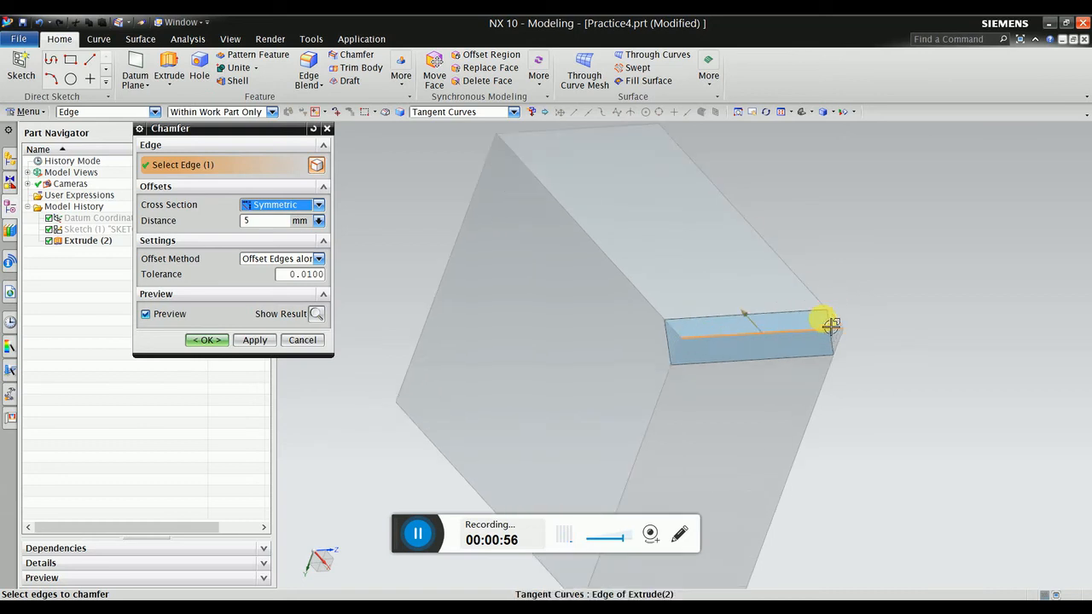
middle_drag(711, 341, 739, 343)
scroll(666, 361, up, 5)
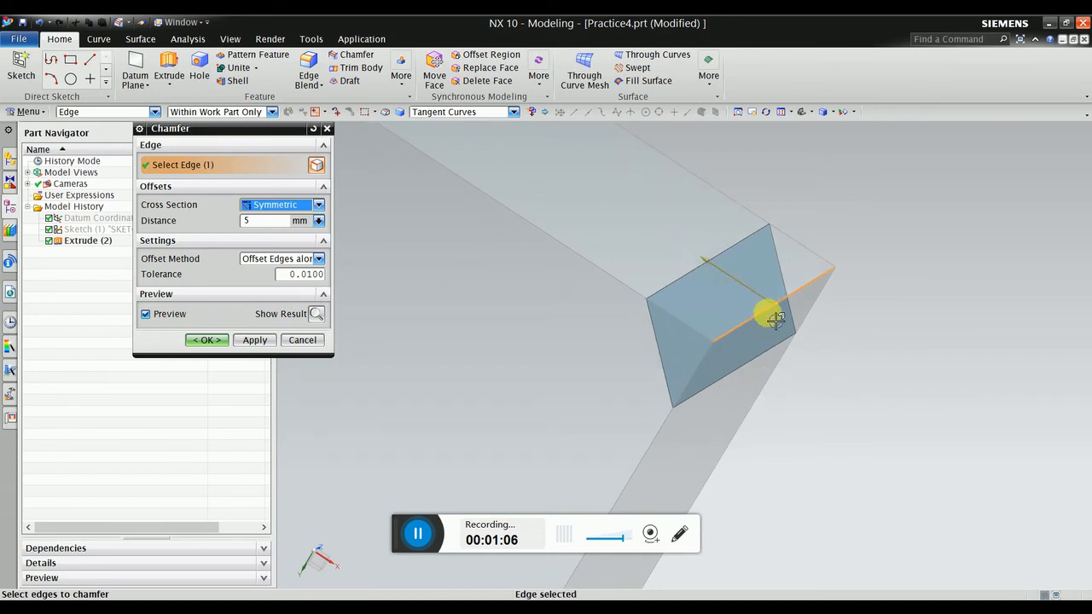
middle_drag(747, 329, 770, 328)
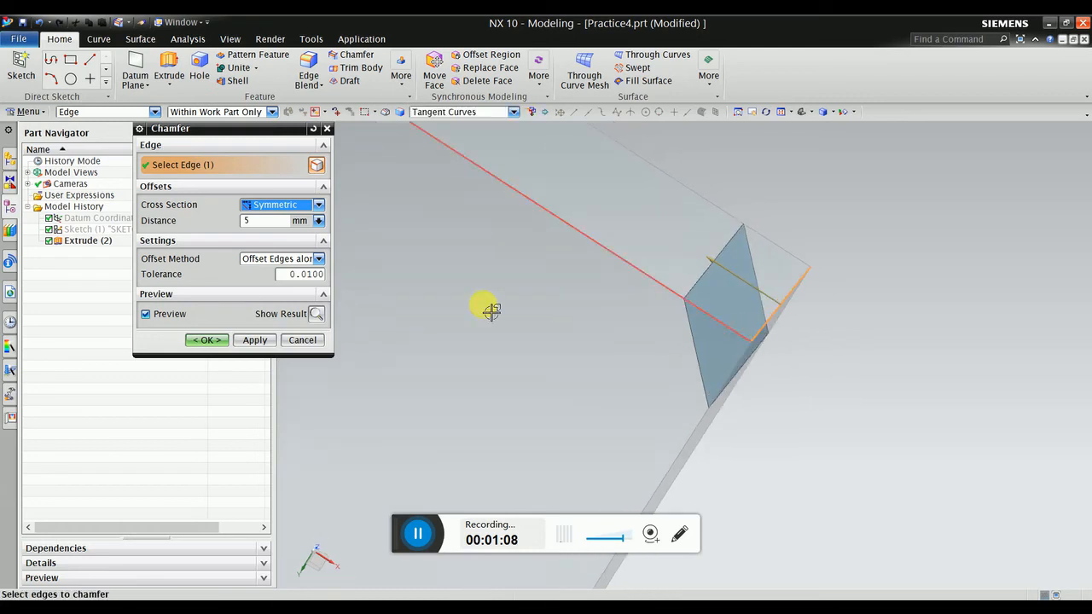
drag(272, 221, 226, 212)
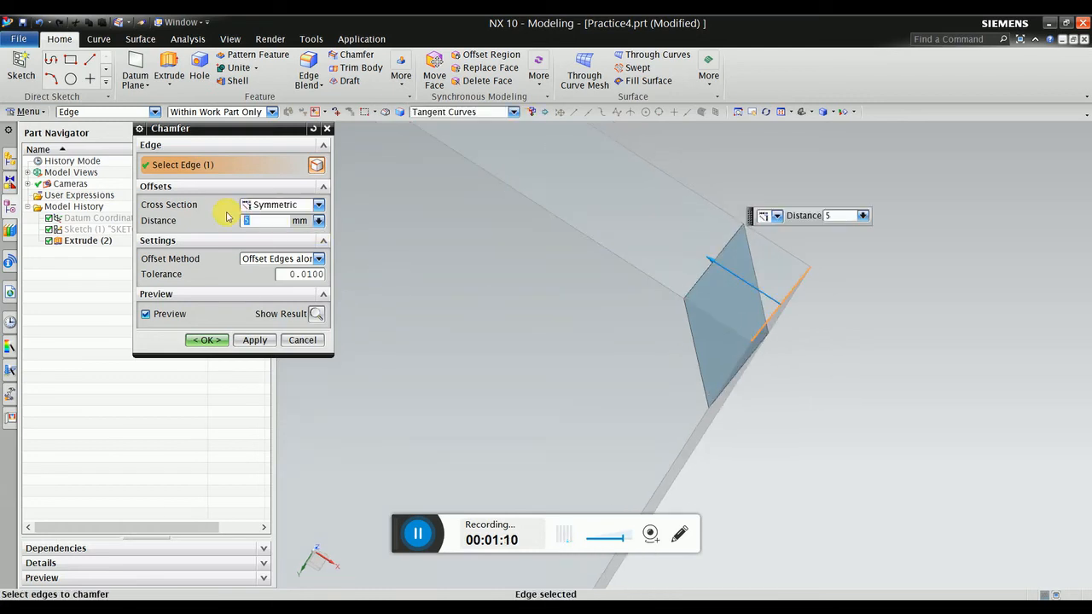
text(6)
key(Return)
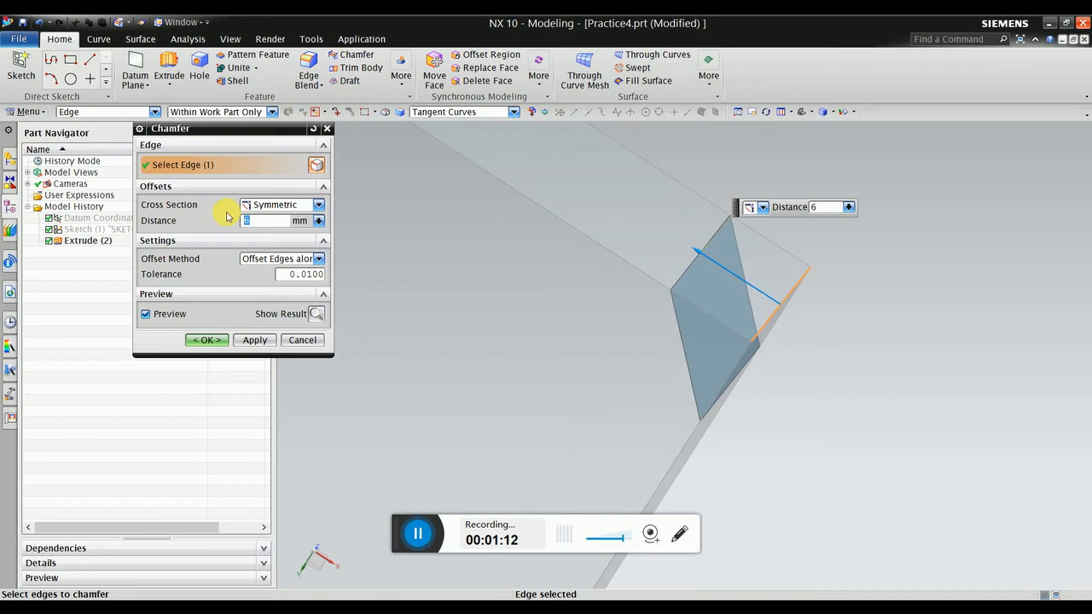
text(10)
key(Return)
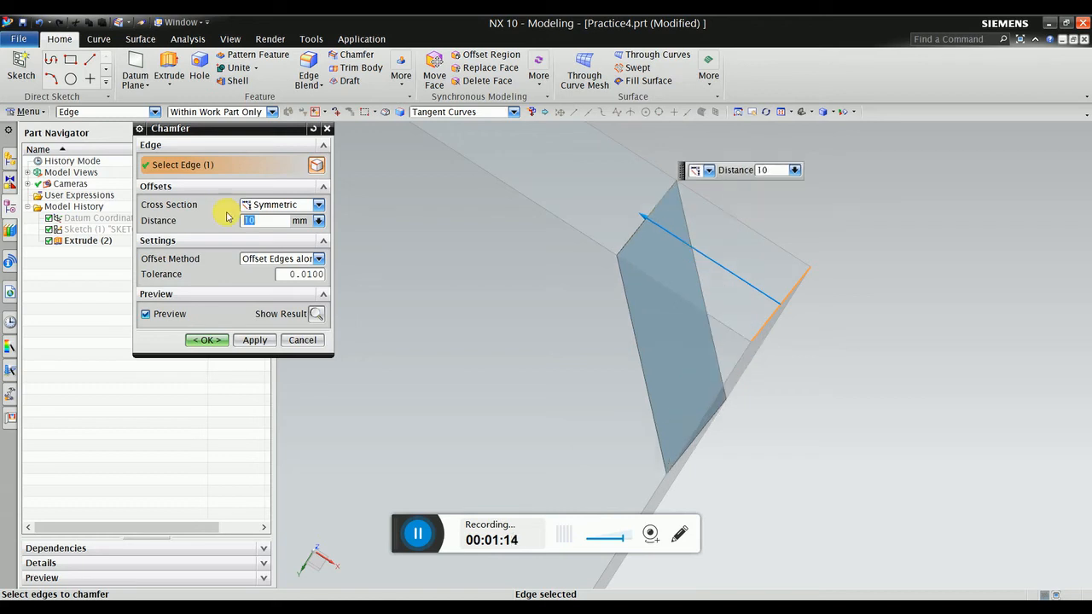
scroll(560, 178, down, 1)
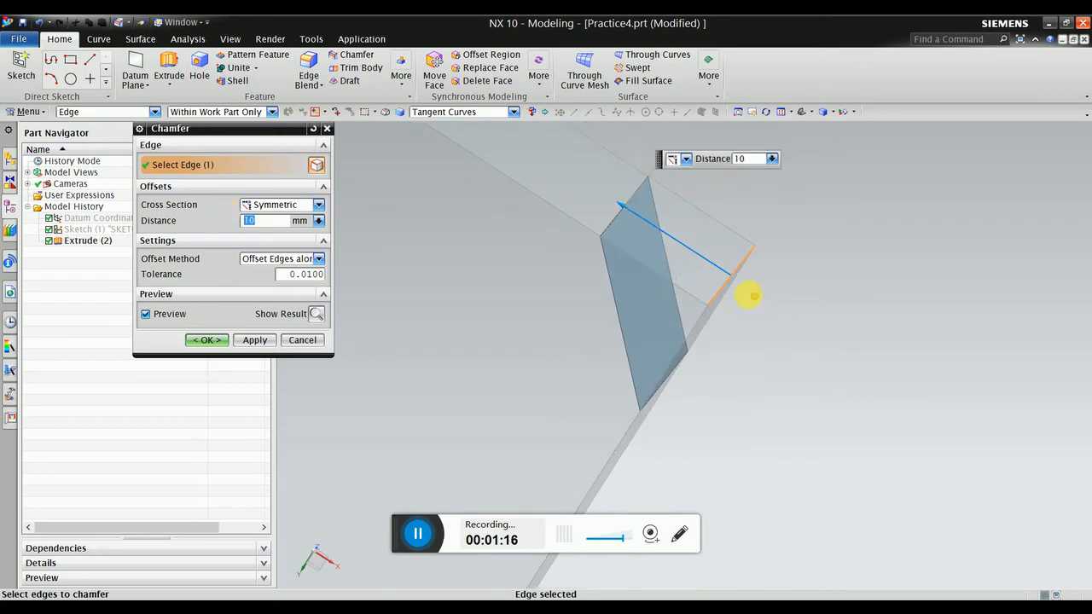
middle_drag(749, 296, 619, 290)
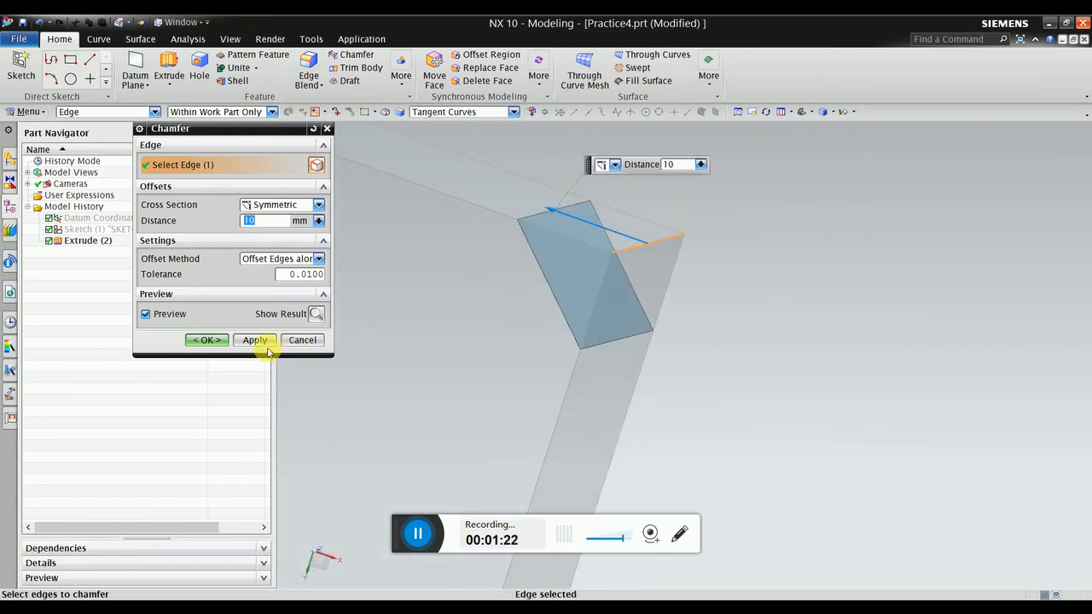
click(217, 341)
scroll(663, 302, down, 3)
Start another chamfer with the Asymmetric cross section.
mouse_move(664, 309)
middle_down()
mouse_move(609, 317)
mouse_move(646, 319)
mouse_move(638, 331)
mouse_move(675, 317)
mouse_move(695, 334)
mouse_move(683, 316)
middle_up()
scroll(566, 219, up, 3)
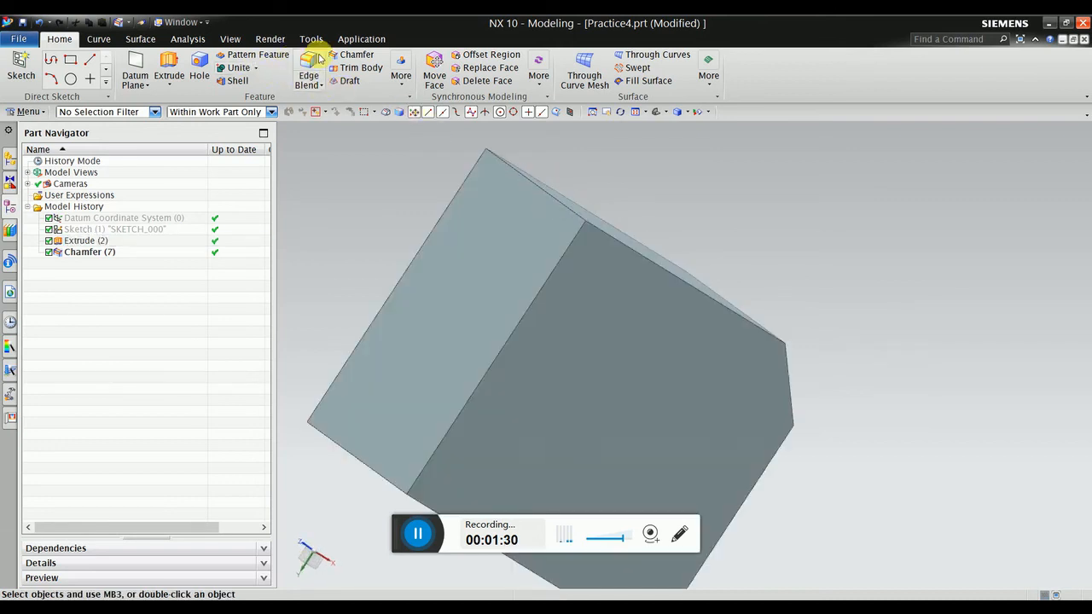
click(351, 54)
middle_drag(657, 222, 709, 285)
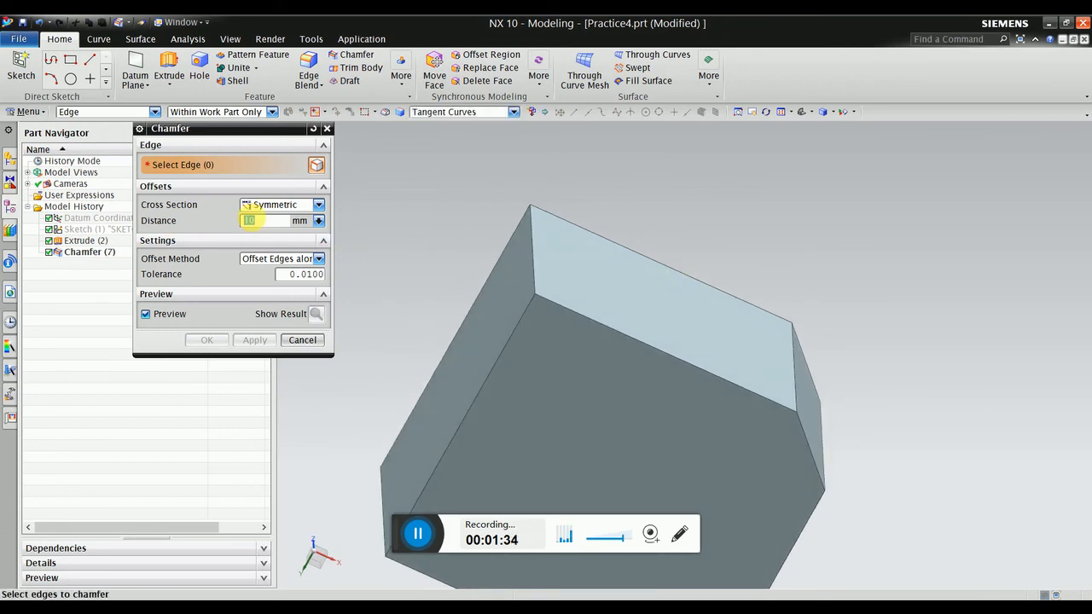
click(263, 207)
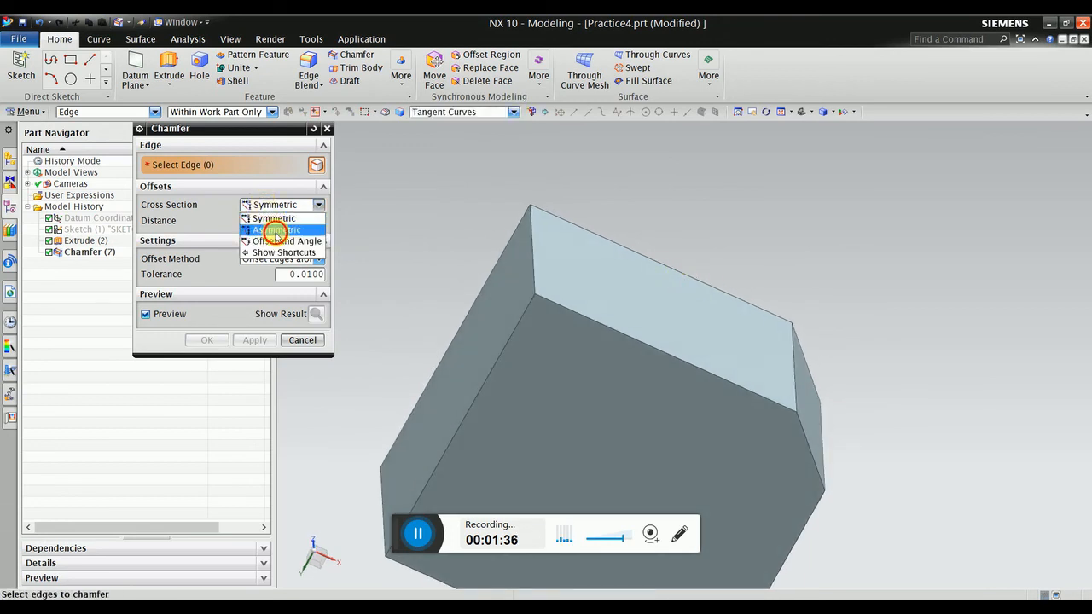
click(276, 231)
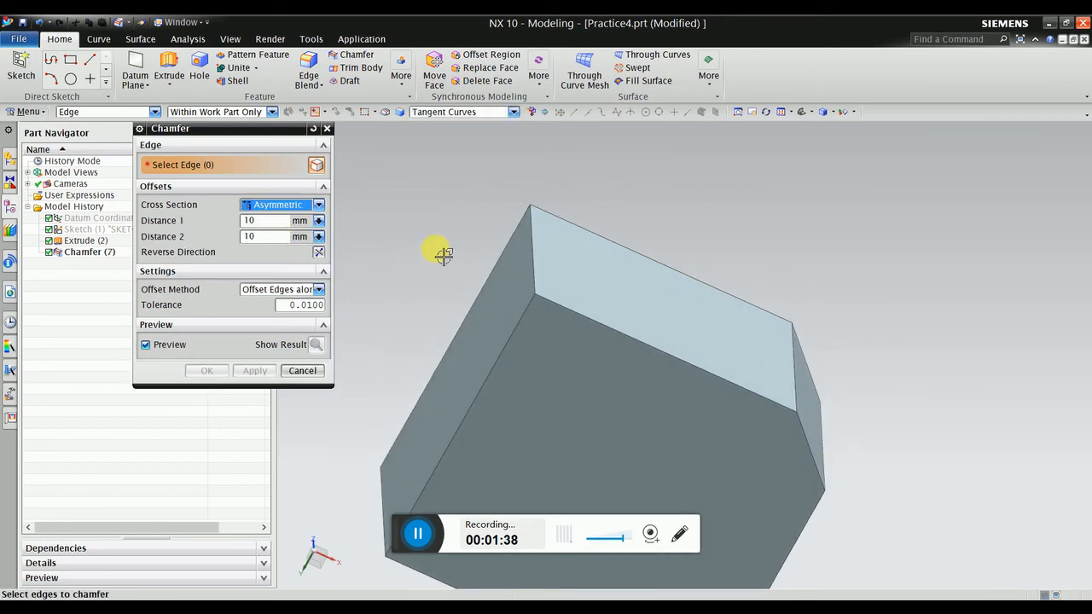
Chamfer a vertical edge with distances of 5 mm and 10 mm.
middle_drag(438, 251, 527, 270)
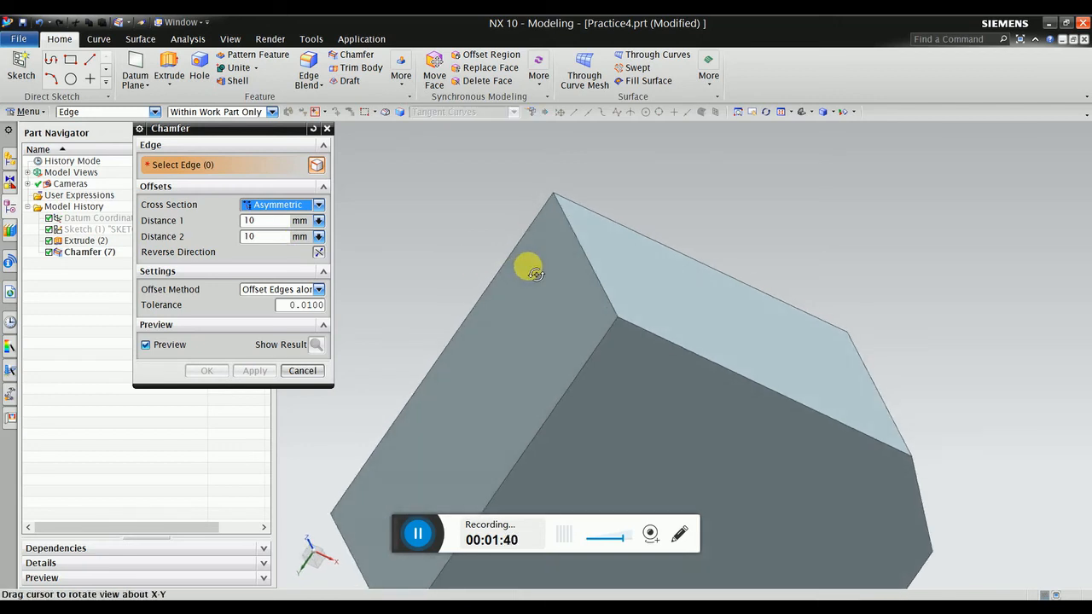
click(588, 254)
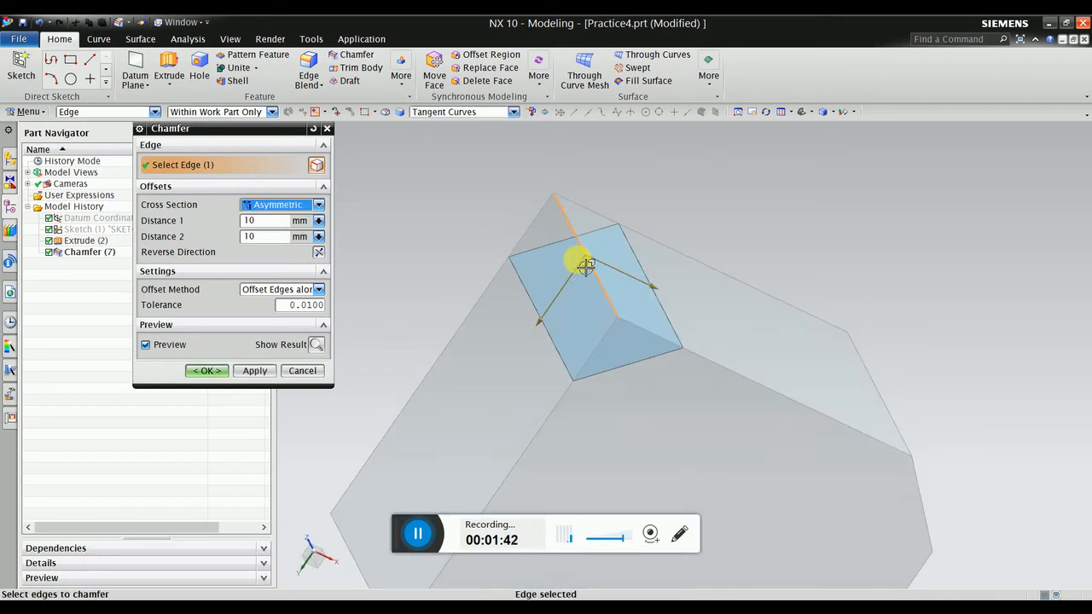
middle_drag(555, 272, 600, 280)
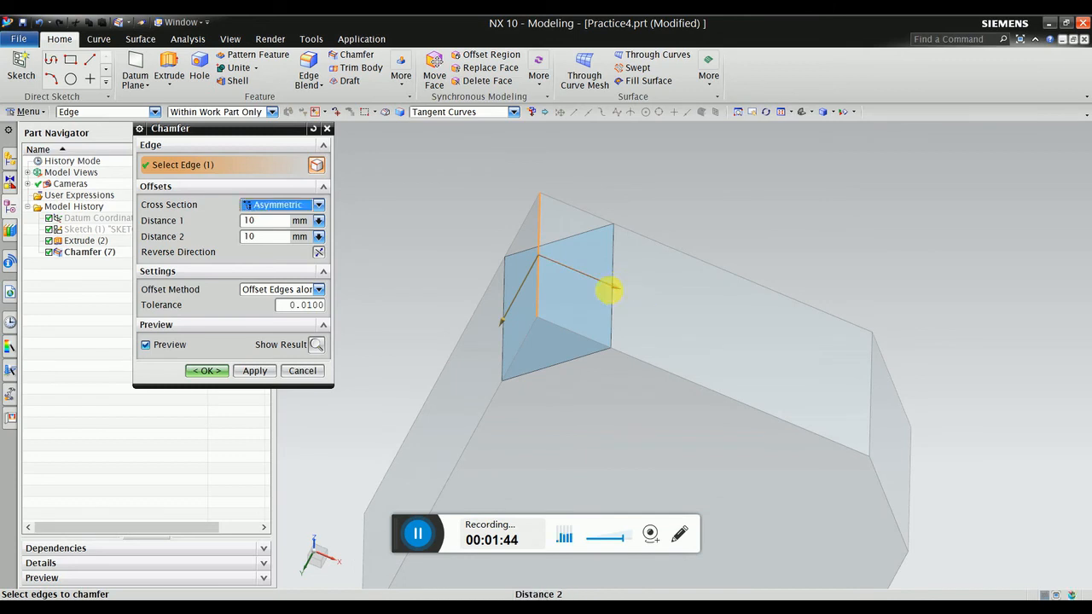
click(606, 290)
click(501, 324)
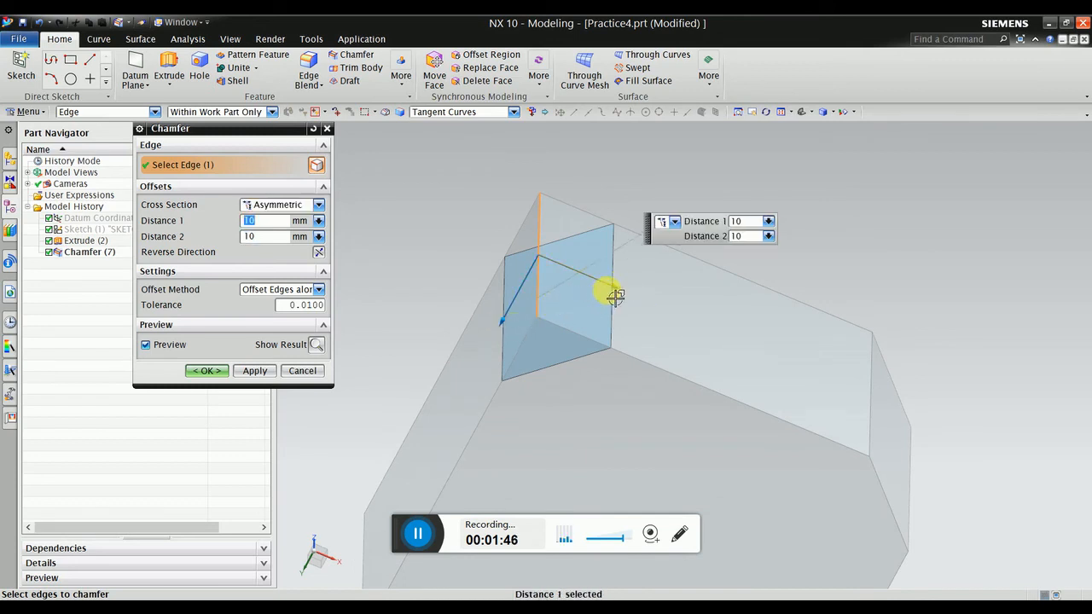
click(615, 290)
click(501, 322)
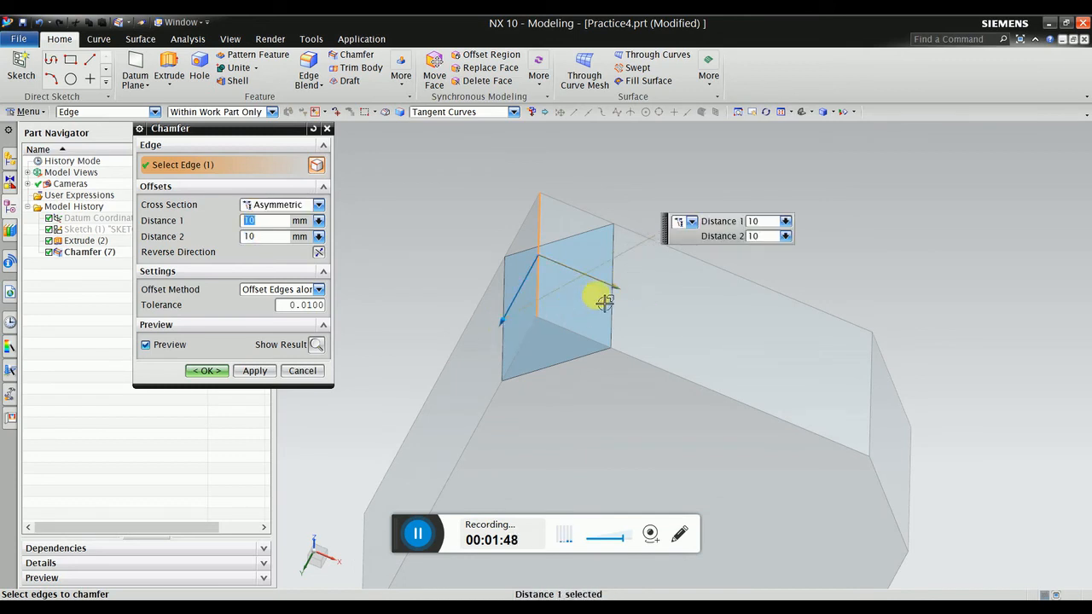
click(615, 295)
click(765, 224)
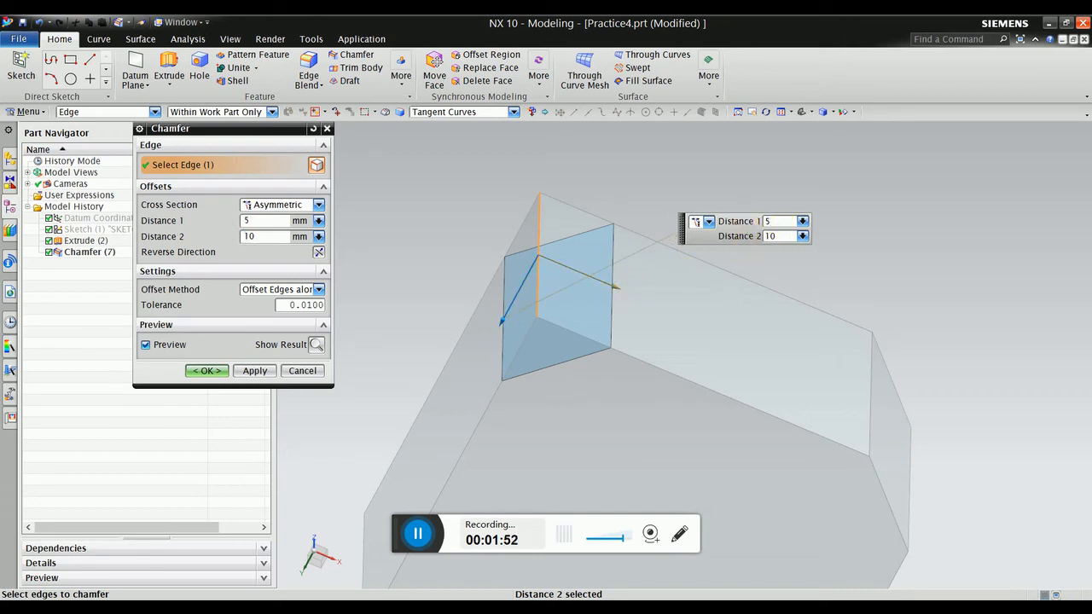
key(Return)
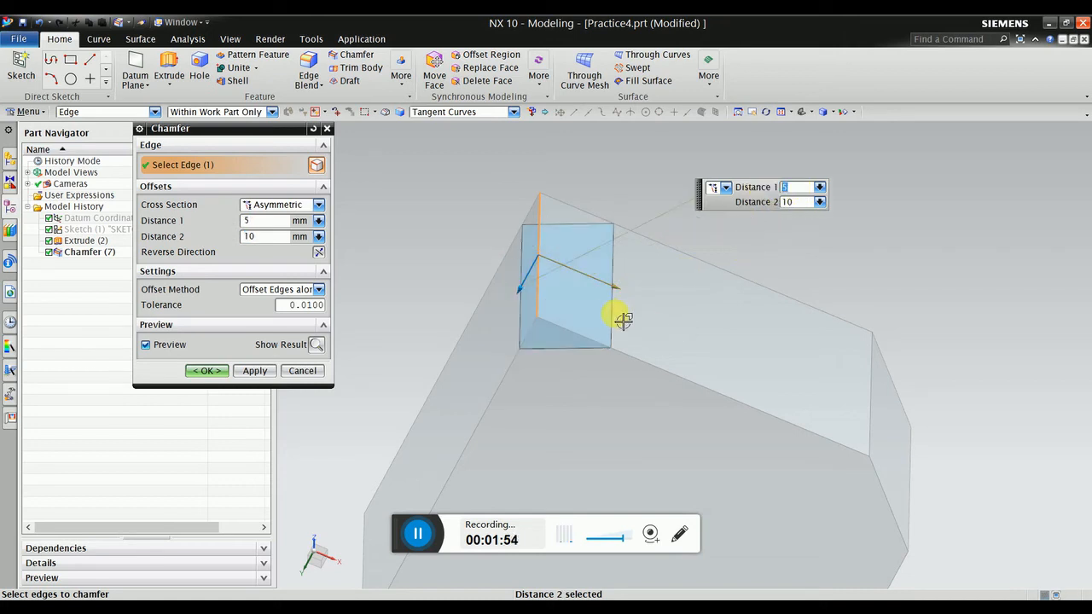
mouse_move(616, 318)
middle_down()
mouse_move(613, 303)
mouse_move(616, 312)
mouse_move(598, 308)
middle_up()
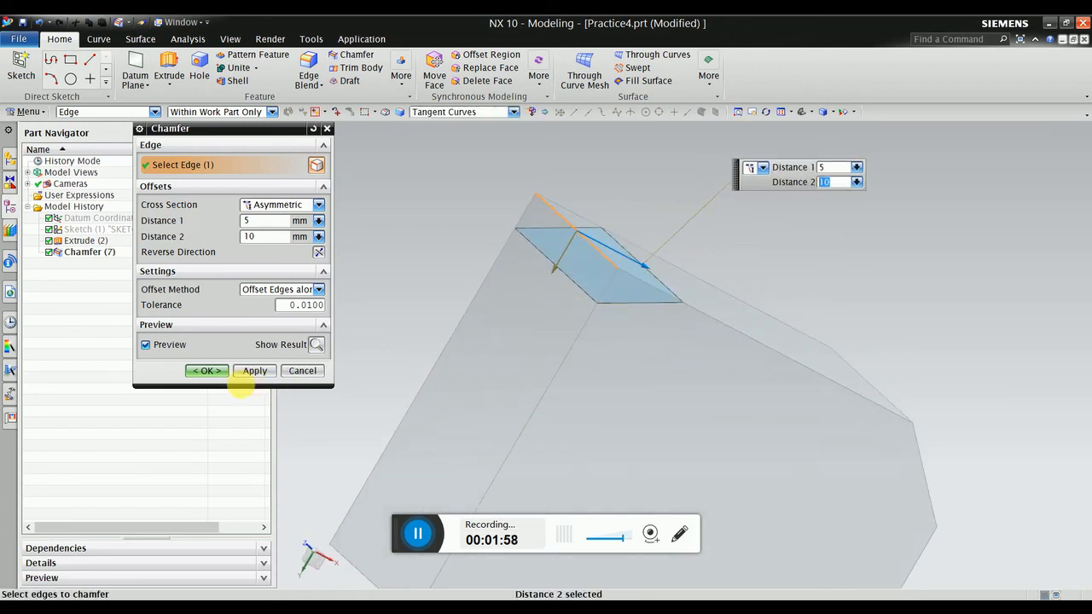
click(201, 371)
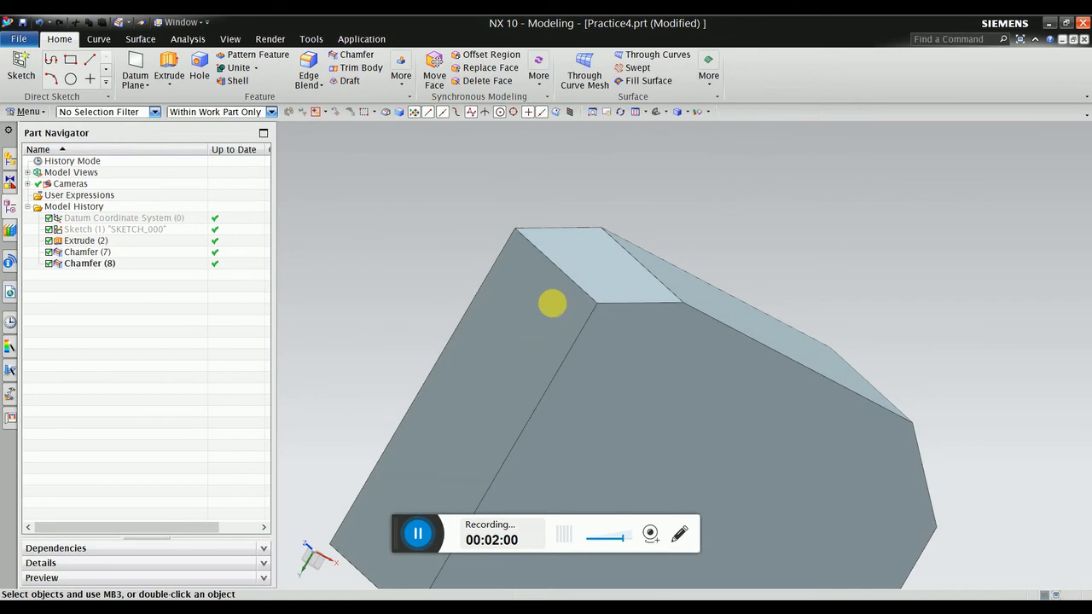
Edit Chamfer (8) with rollback to a 20 mm first distance, then open and cancel Draft.
middle_drag(552, 303, 505, 333)
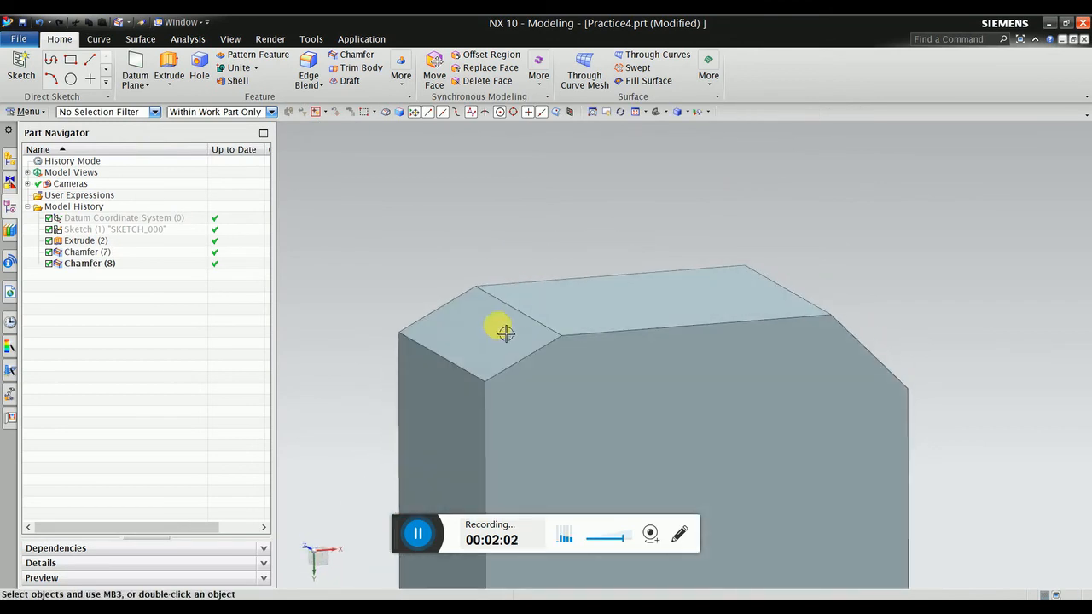
click(506, 333)
right_click(503, 332)
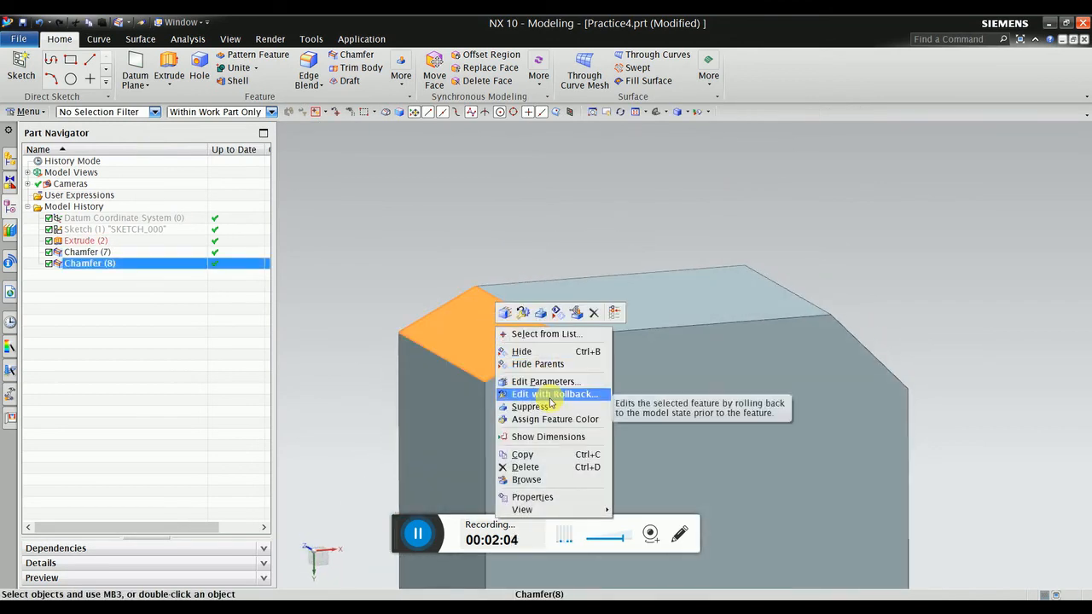
click(551, 395)
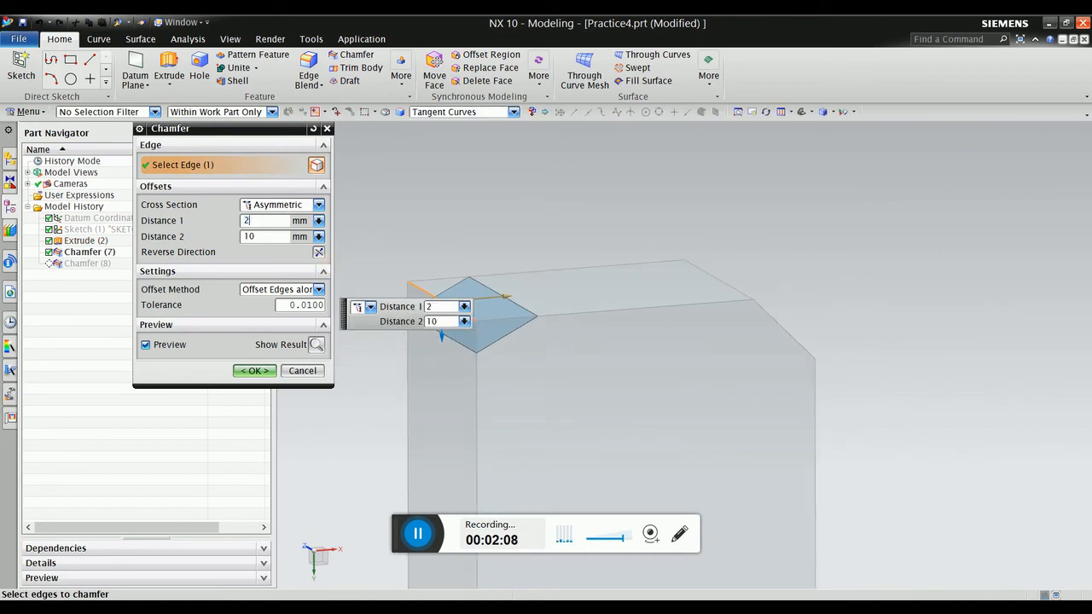
key(Return)
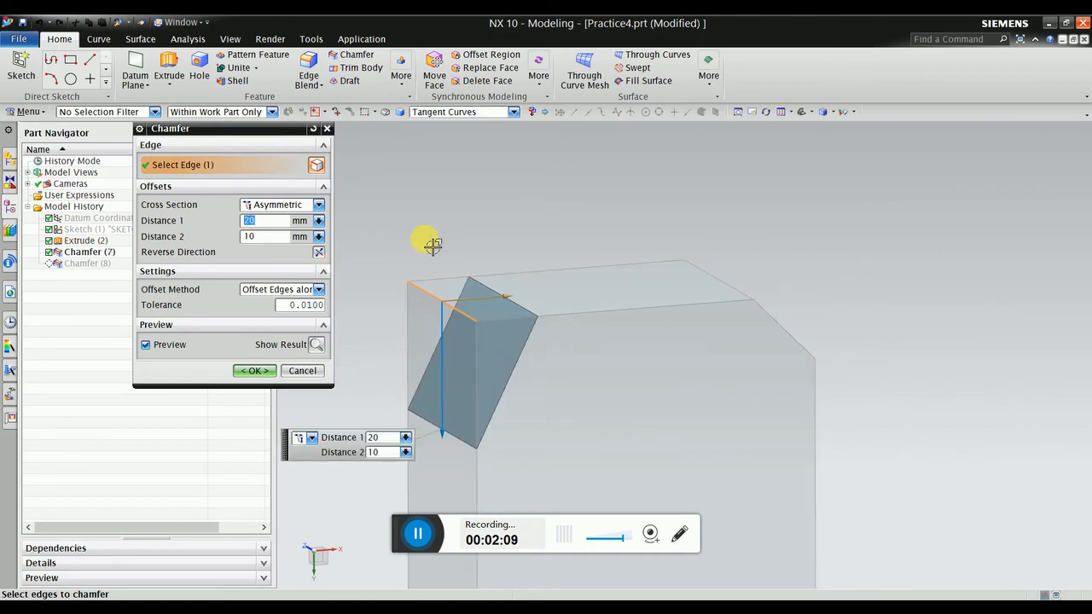
click(271, 378)
scroll(385, 334, down, 3)
middle_drag(451, 317, 448, 290)
click(343, 81)
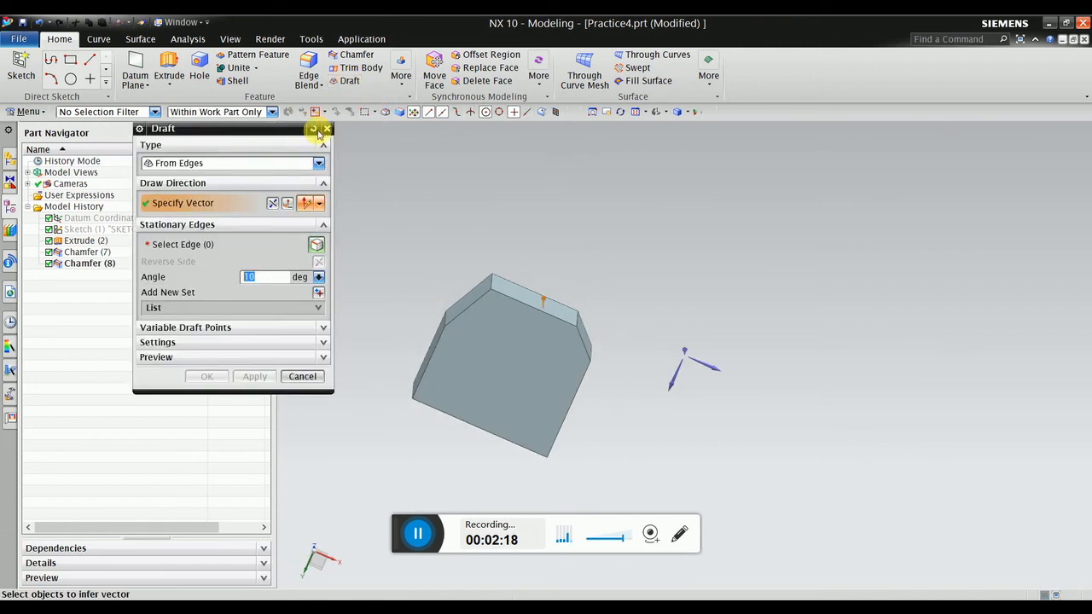
click(328, 128)
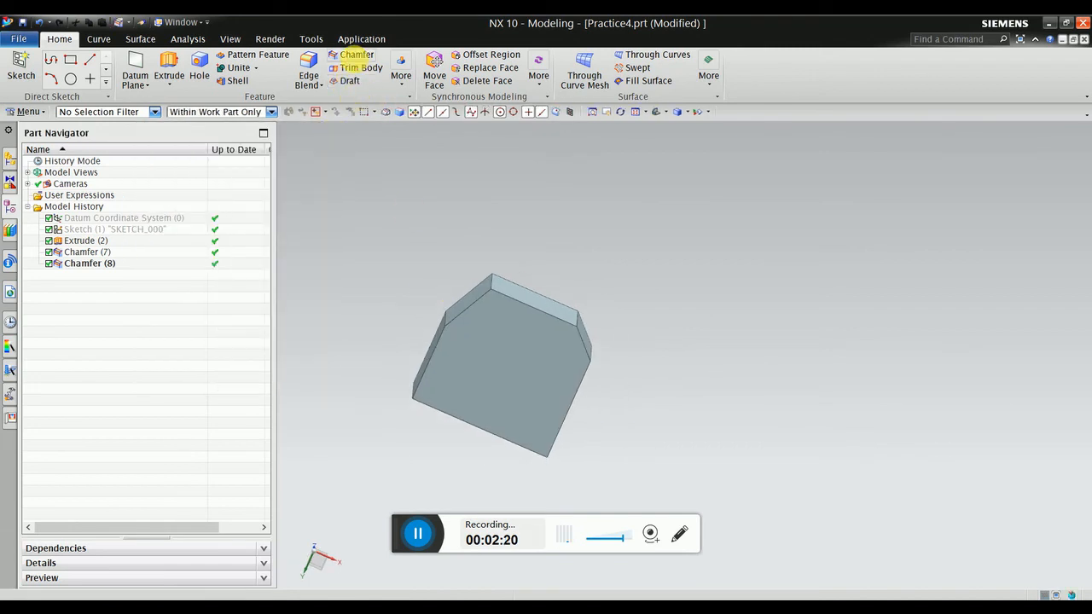
Start an Offset and Angle chamfer on another edge of the block.
click(352, 55)
click(278, 206)
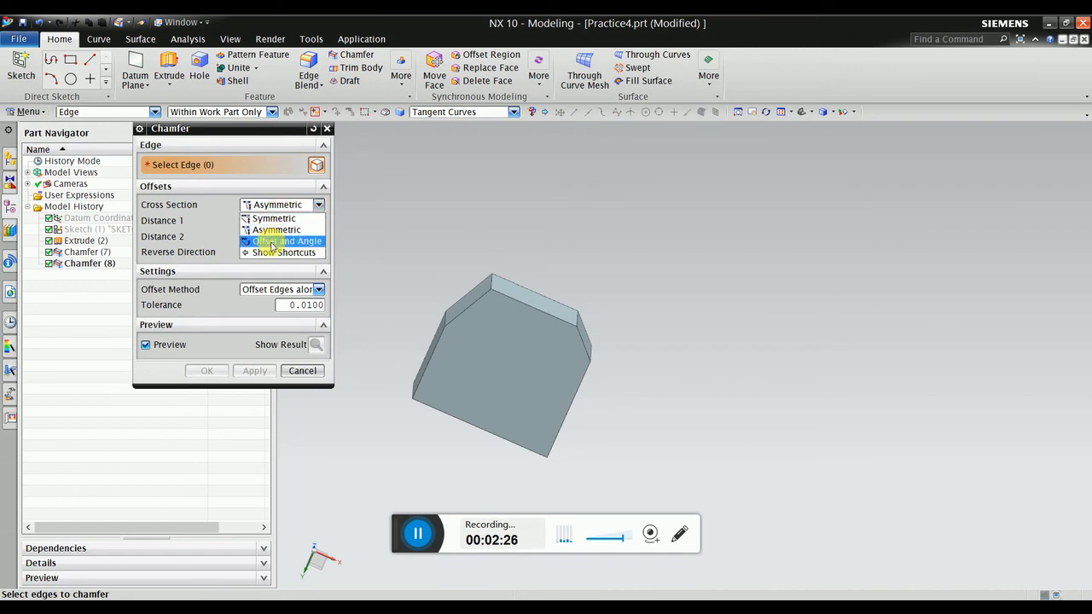
click(273, 242)
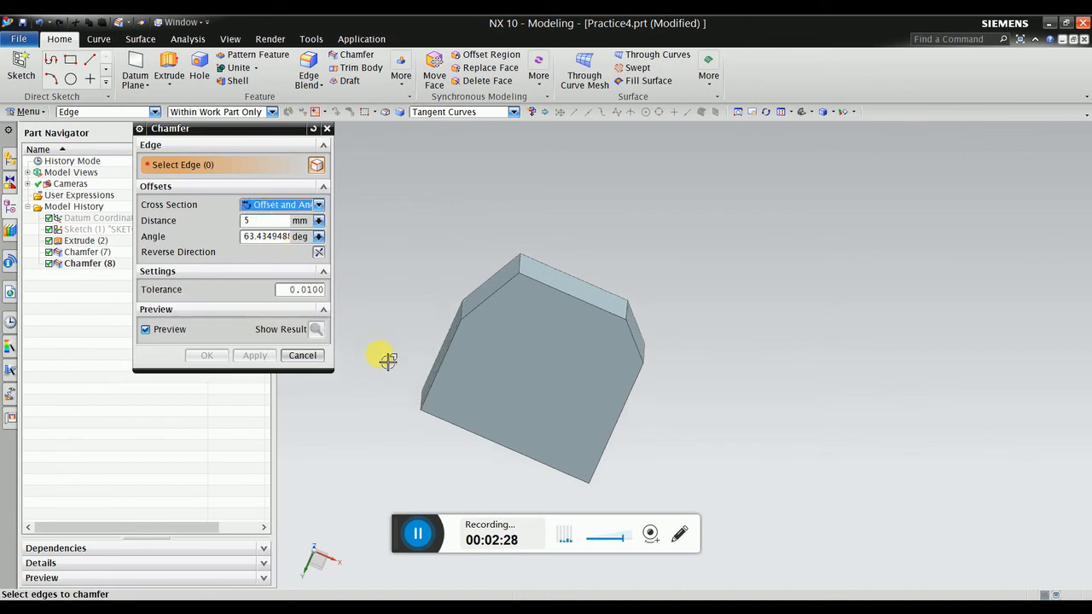
middle_drag(385, 358, 549, 307)
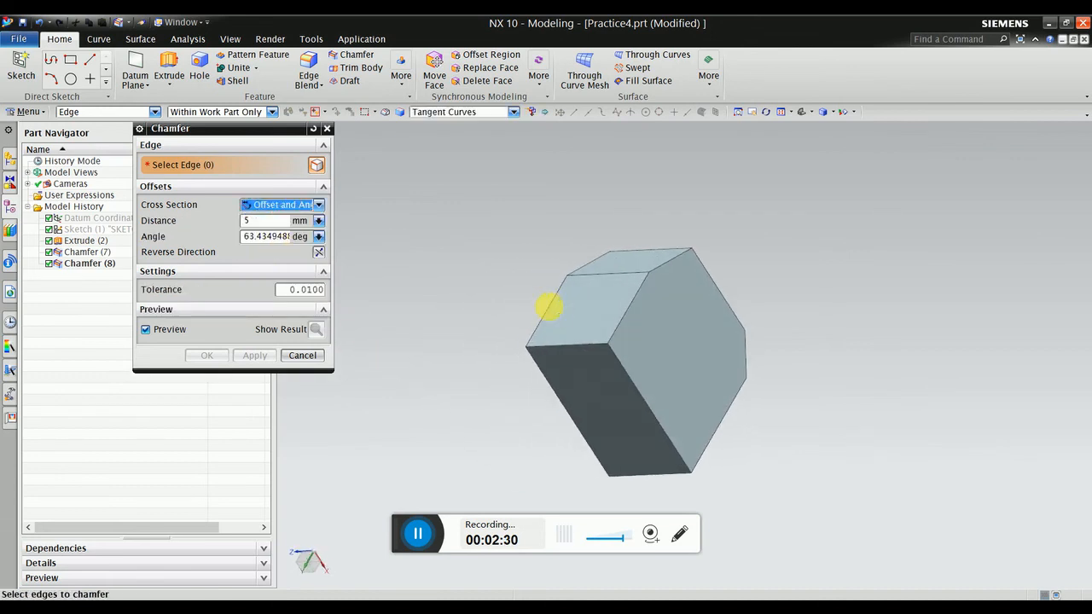
click(563, 345)
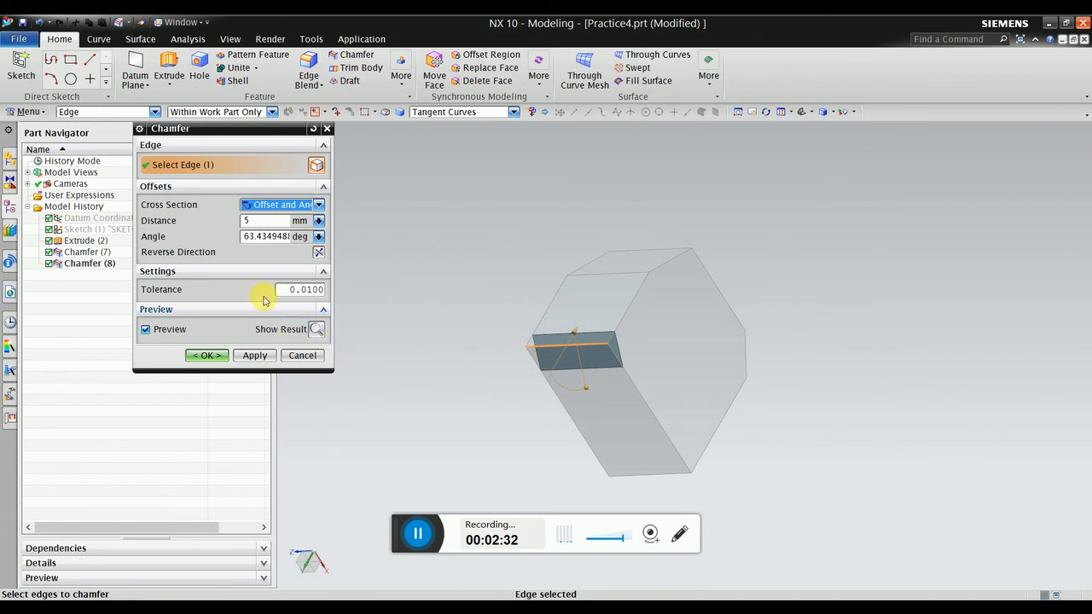
Set the chamfer offset to 10 mm and angle to 76°, and show the result.
drag(264, 222, 228, 220)
text(1)
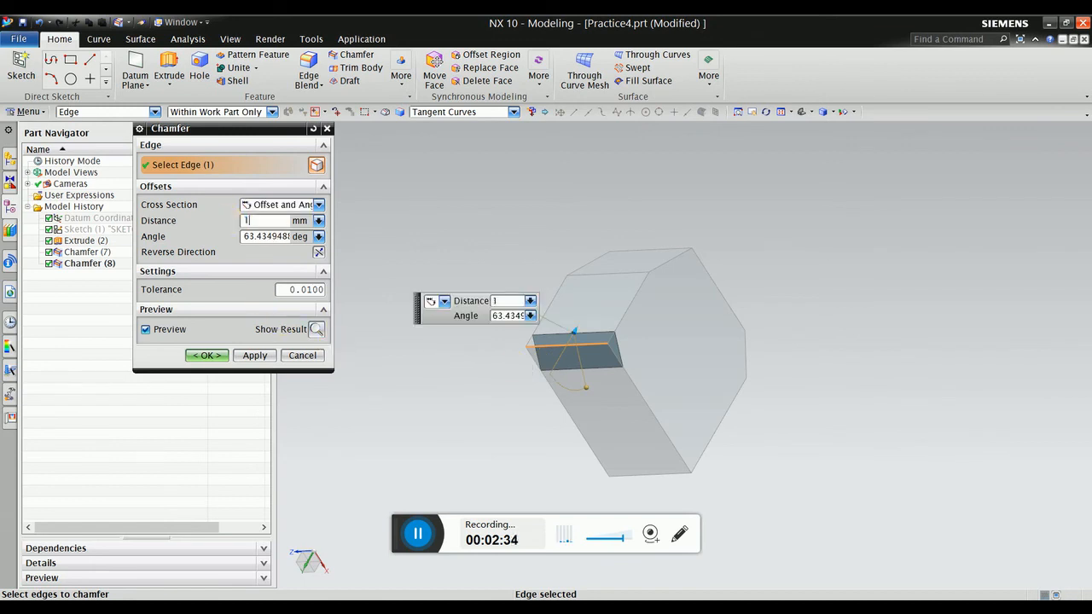
text(0)
key(Return)
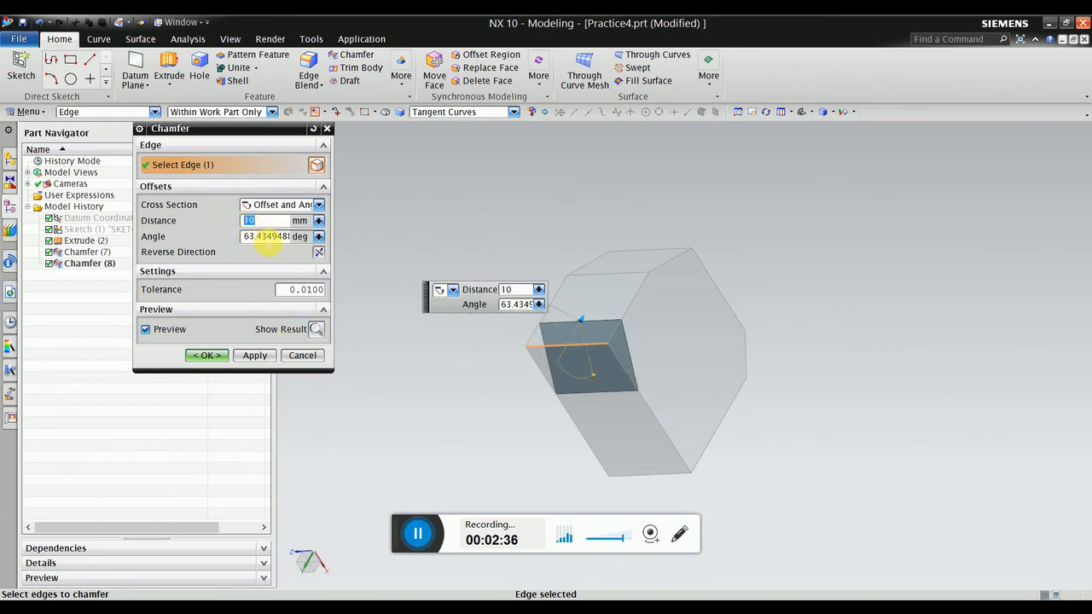
middle_drag(589, 403, 549, 372)
text(30)
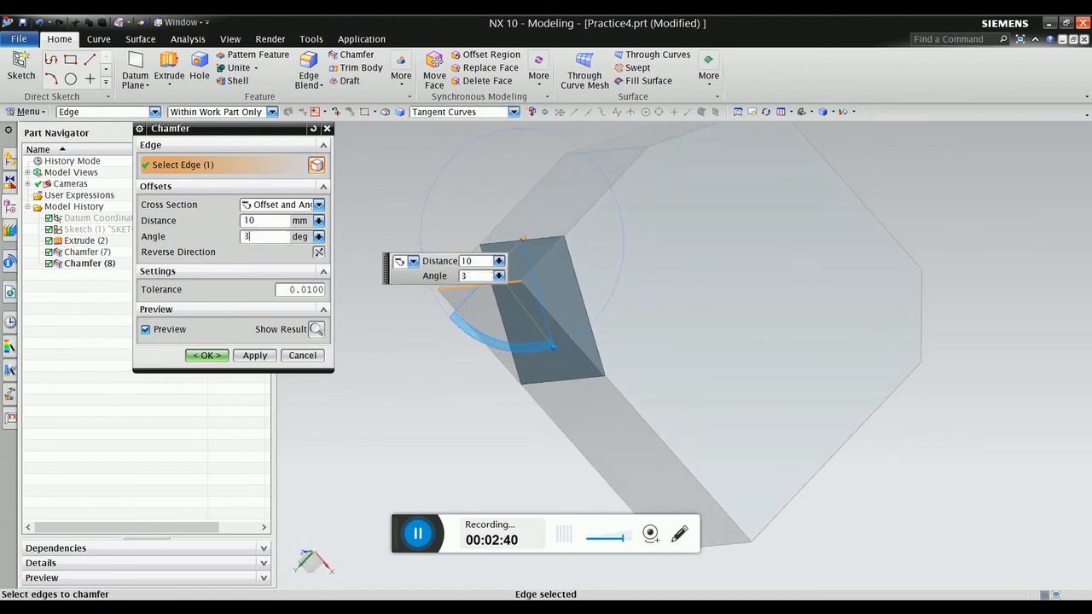
key(Return)
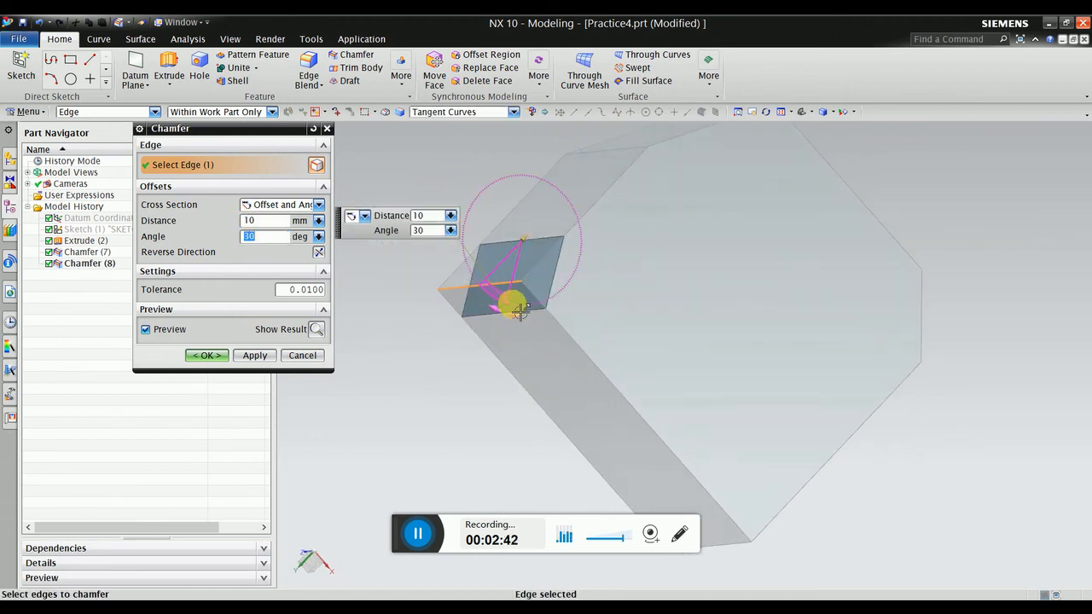
drag(523, 310, 583, 347)
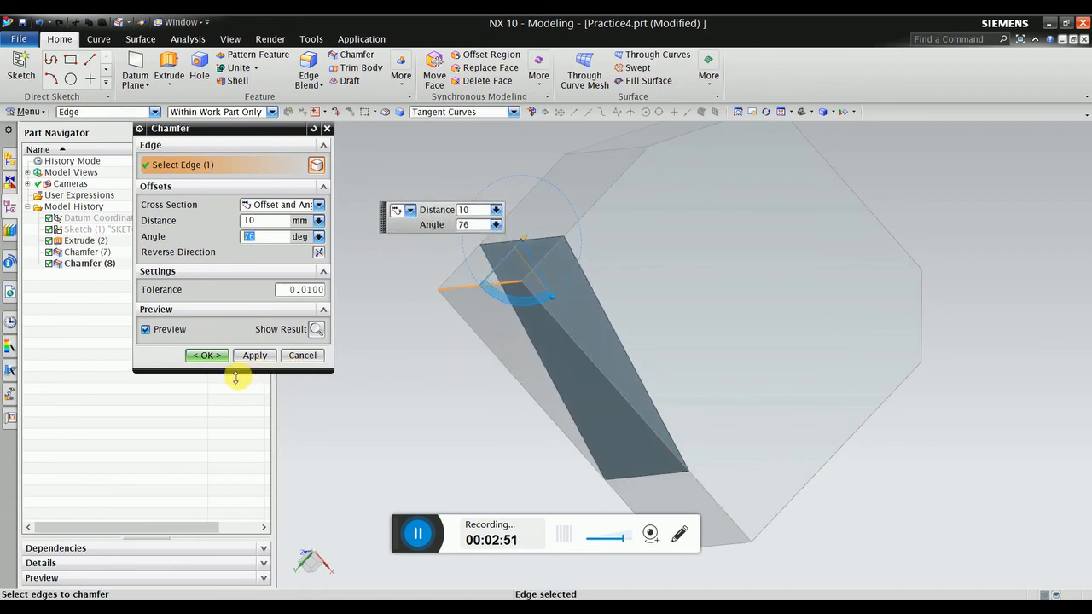
click(316, 329)
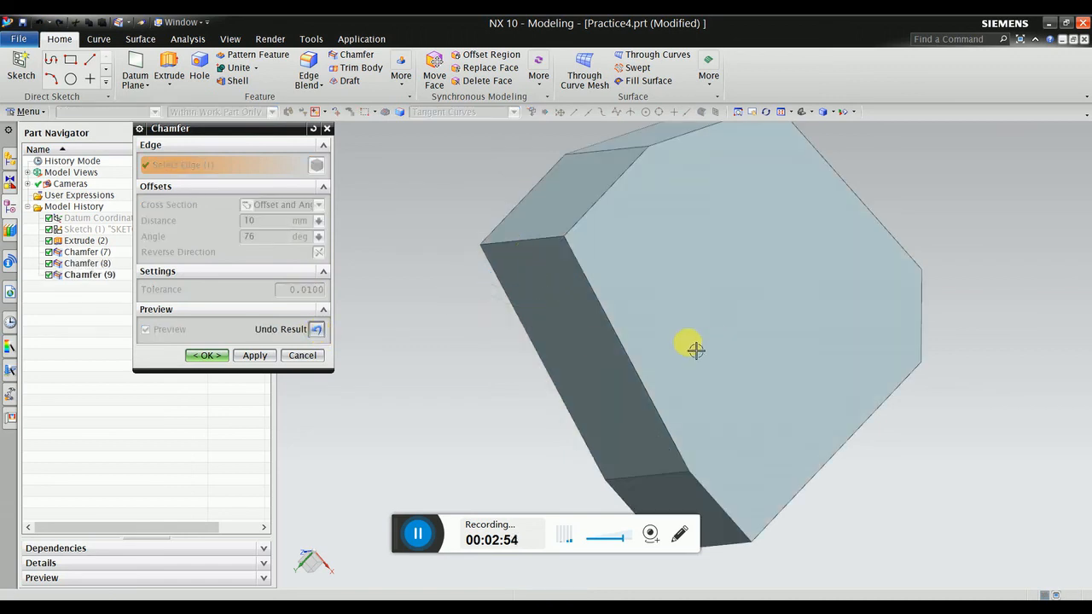
Reduce the chamfer angle to 58° and accept the 10 mm offset-and-angle bevel.
middle_drag(694, 349, 543, 368)
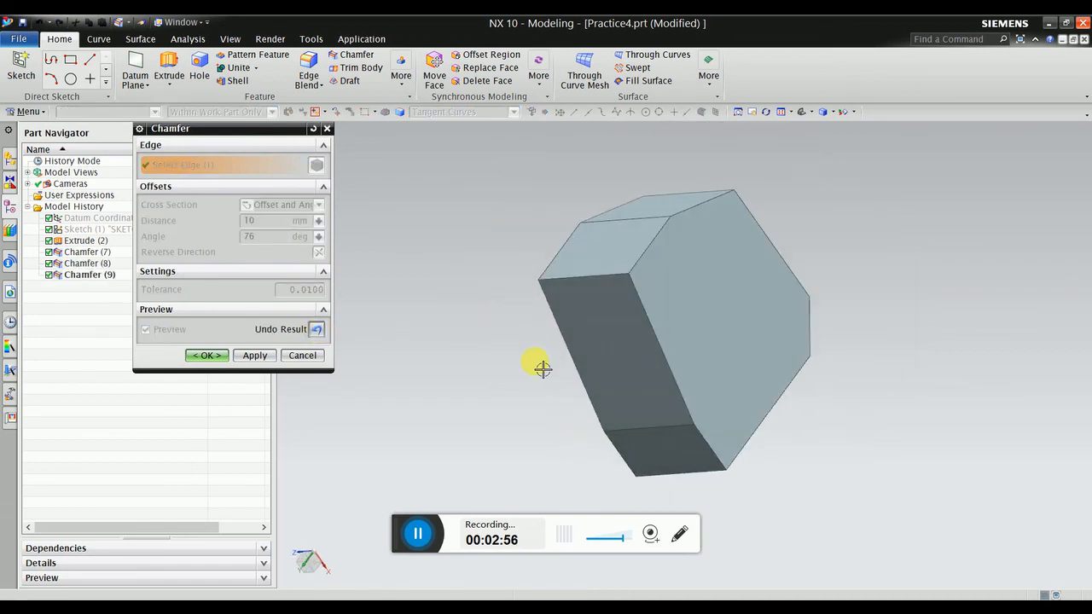
click(317, 331)
scroll(617, 341, down, 3)
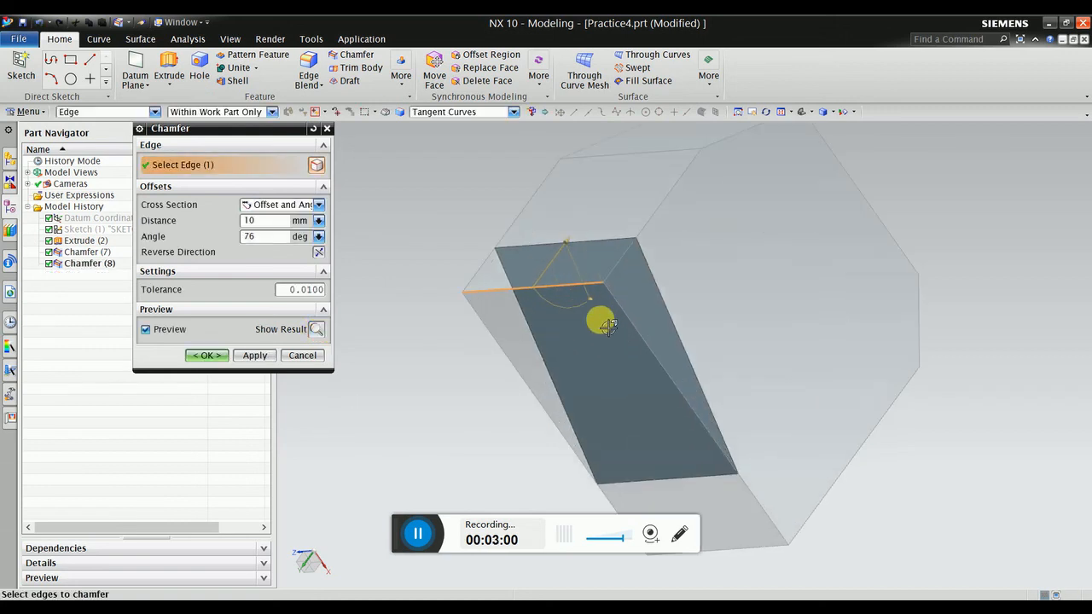
drag(589, 304, 578, 309)
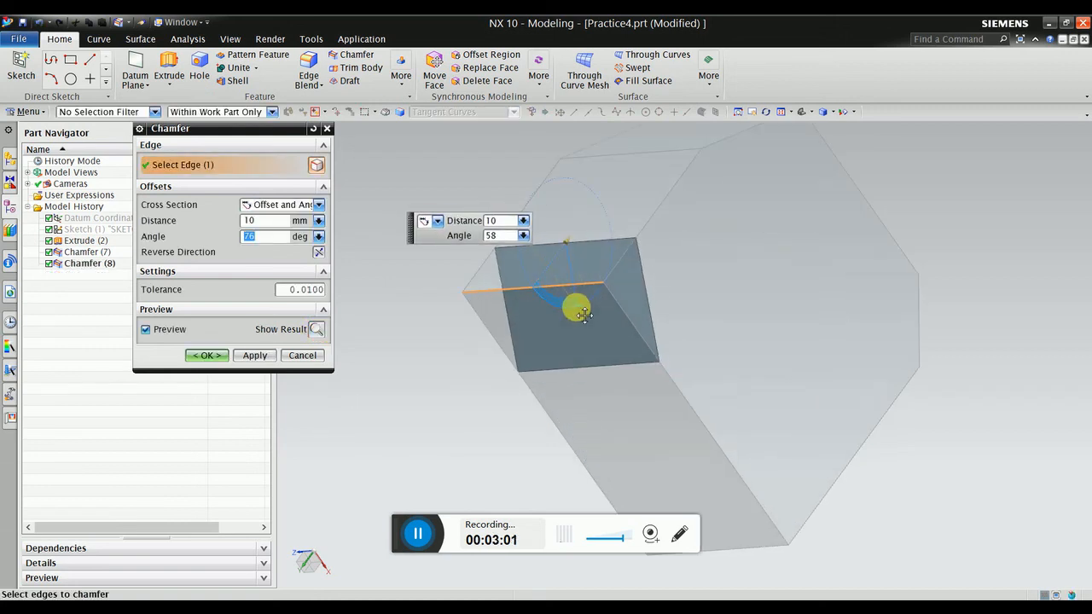
click(317, 331)
mouse_move(654, 338)
middle_down()
mouse_move(634, 344)
mouse_move(654, 342)
middle_up()
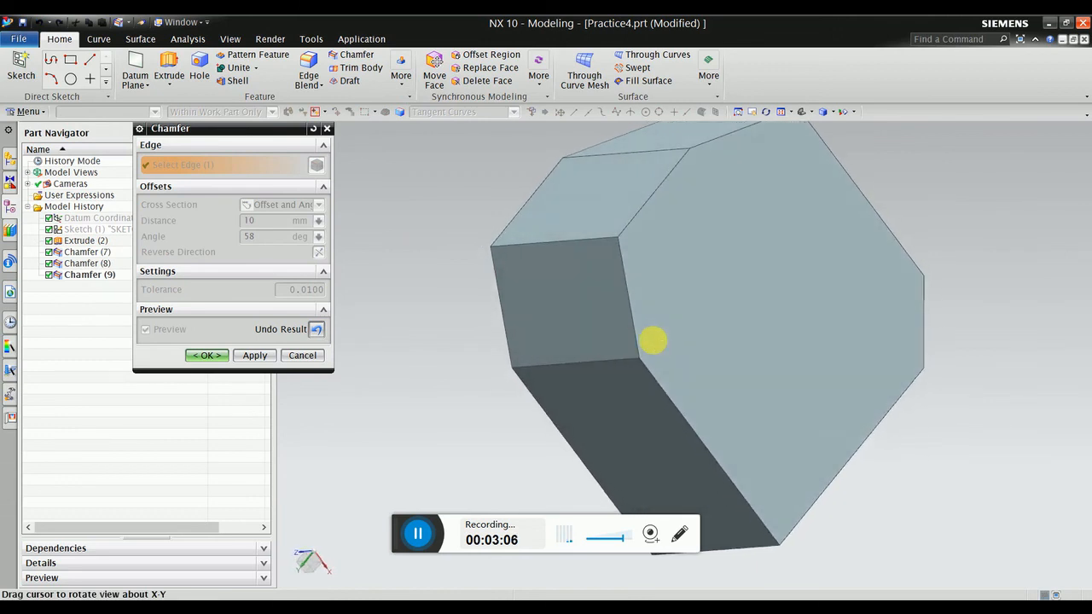
click(206, 355)
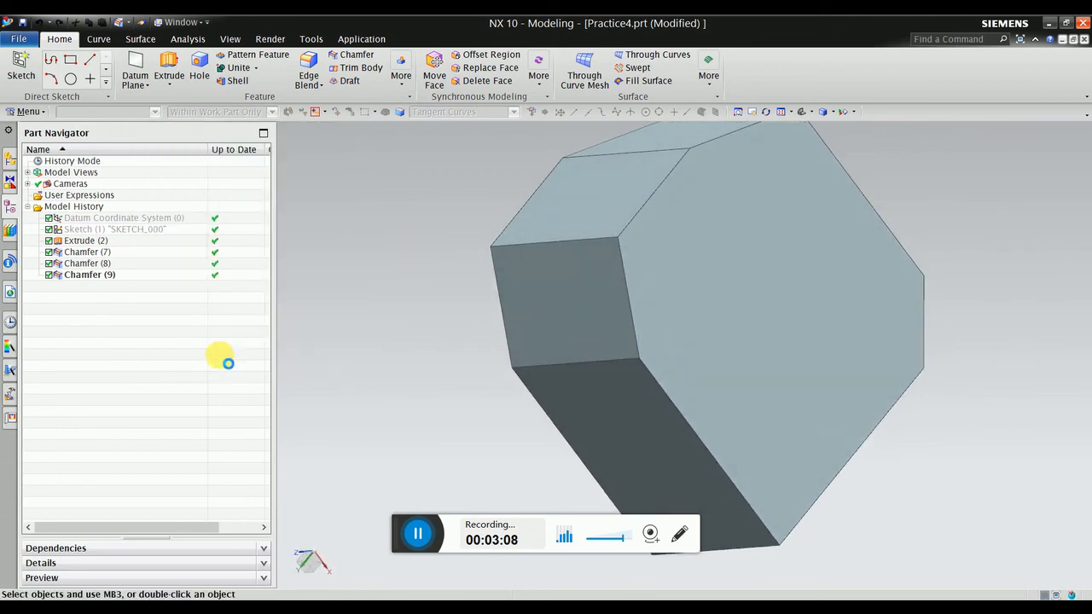
Orbit the finished block to inspect its octagonal chamfered outline.
scroll(445, 363, down, 1)
scroll(445, 364, down, 1)
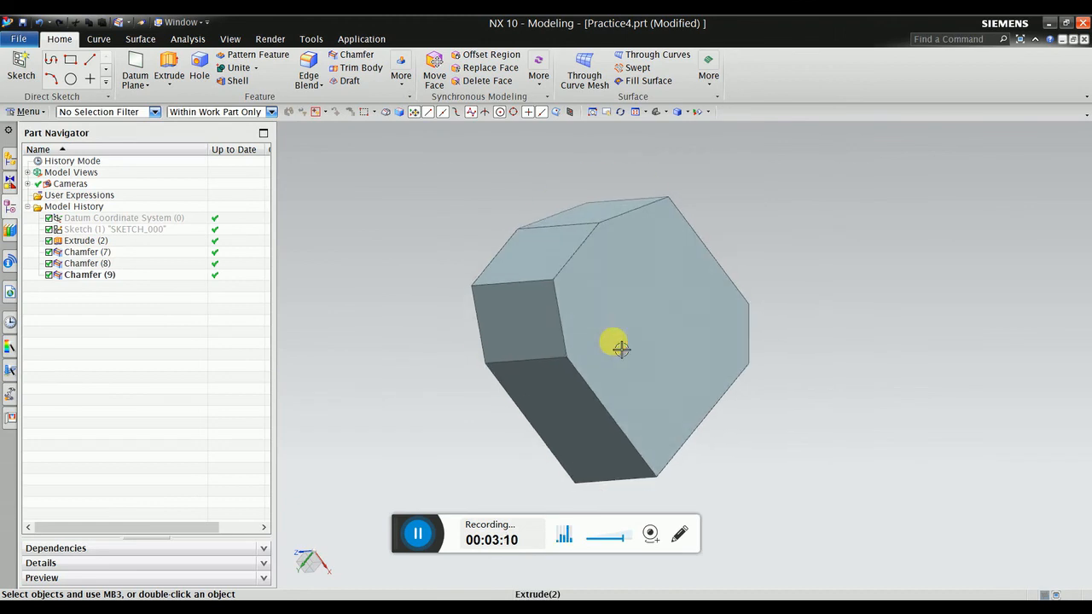
middle_drag(620, 346, 629, 367)
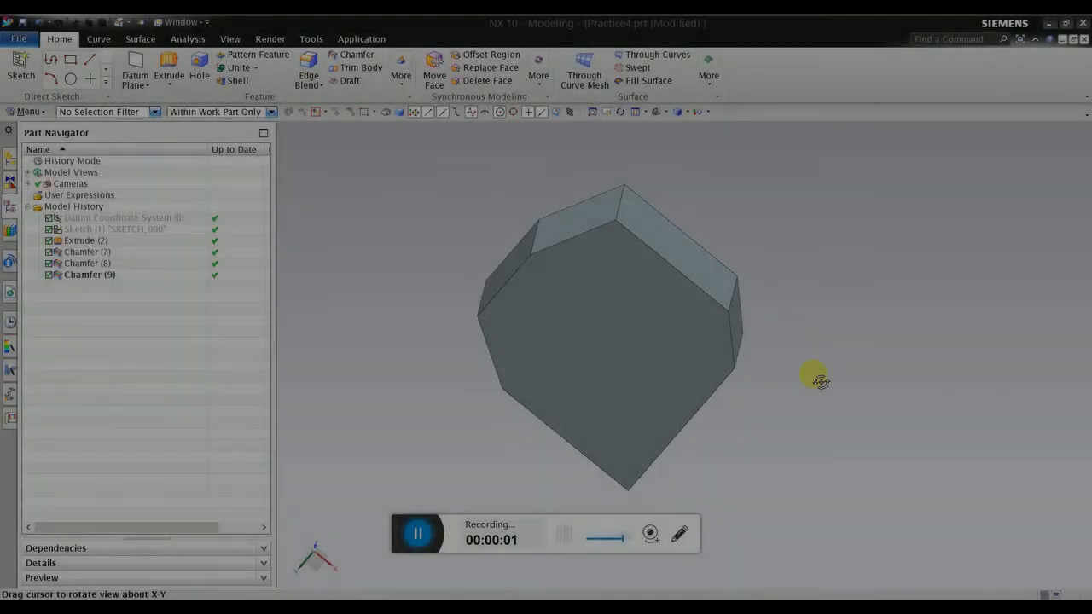
mouse_move(819, 381)
middle_down()
mouse_move(838, 378)
mouse_move(803, 374)
mouse_move(817, 378)
middle_up()
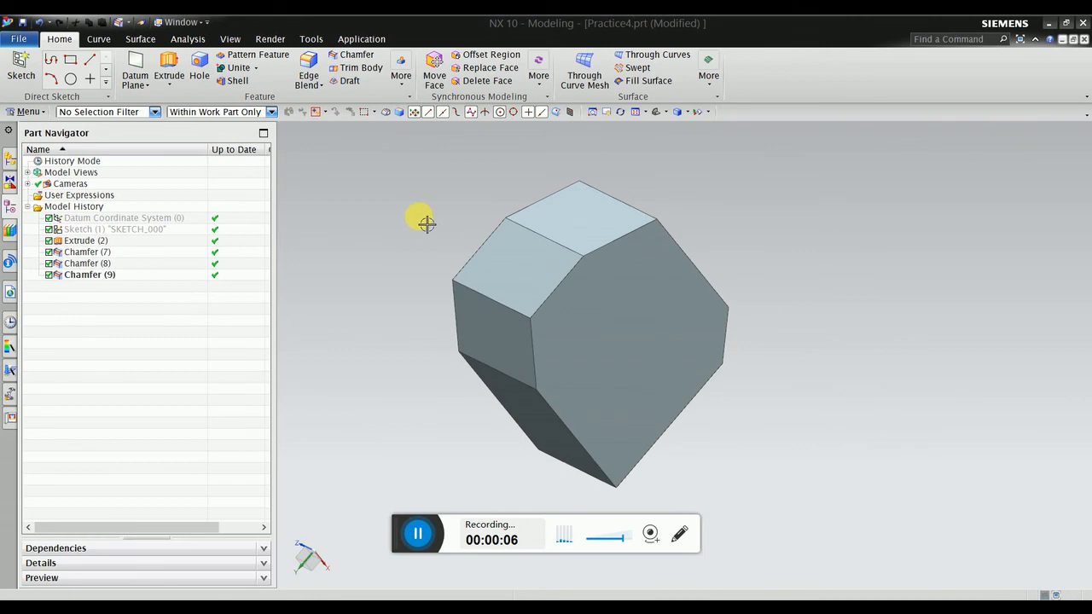